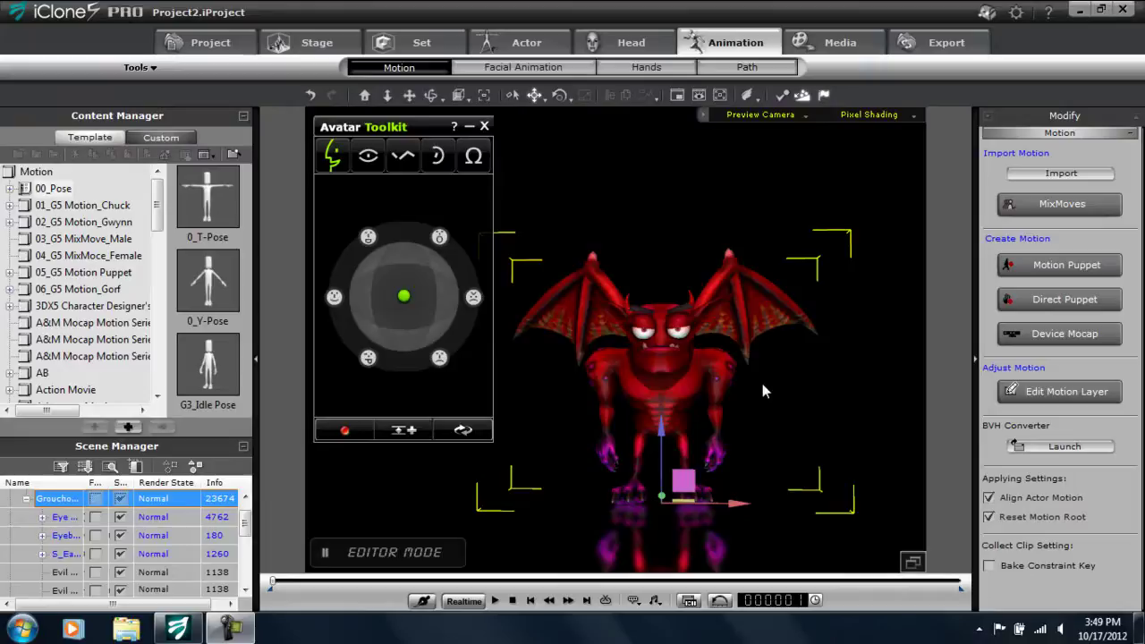
# Frame the winged monster character from the front and adjust the direction of the light falling on it.
pyautogui.moveTo(718, 365); pyautogui.dragTo(698, 411, button='right')
pyautogui.moveTo(676, 361); pyautogui.dragTo(689, 454, button='right')
pyautogui.moveTo(689, 455); pyautogui.dragTo(687, 380, button='middle')
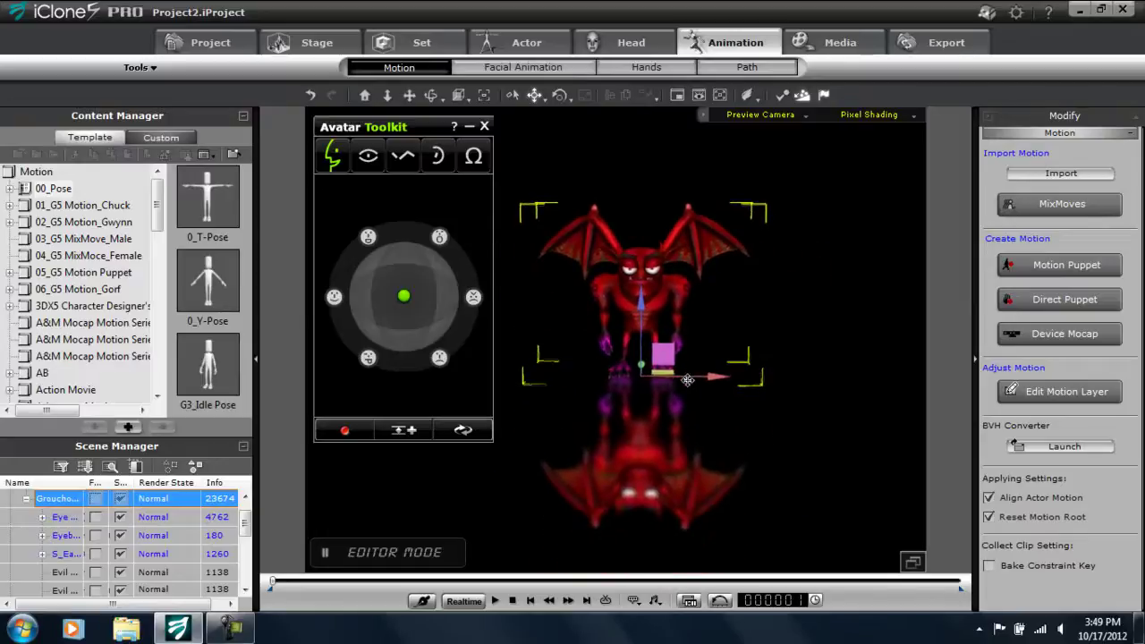
pyautogui.scroll(4, 631, 273)
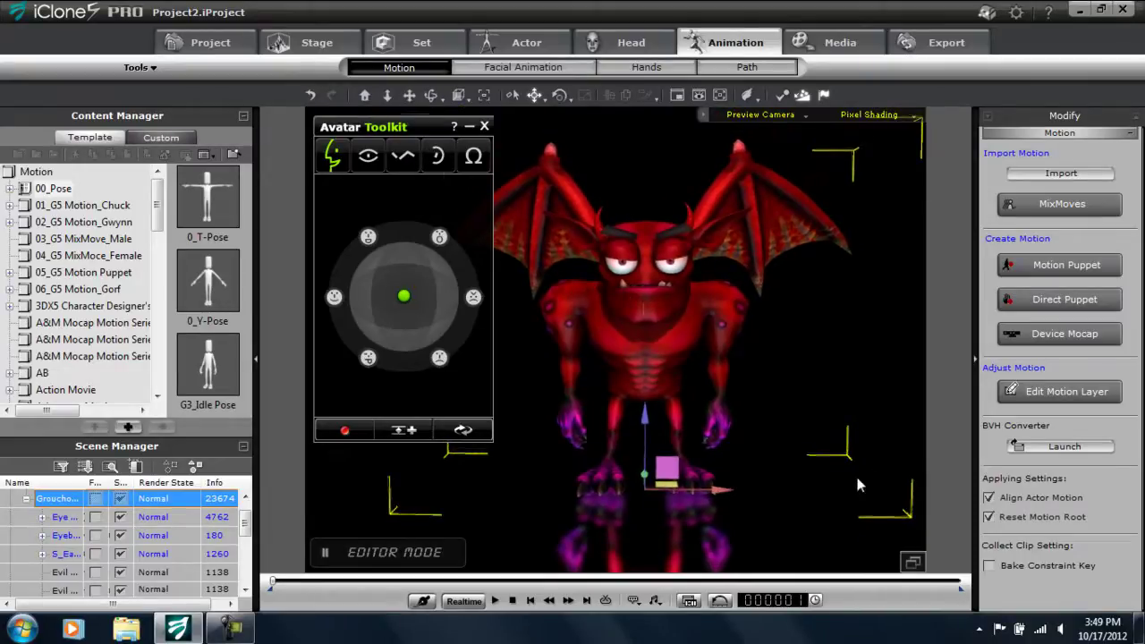
pyautogui.click(643, 359)
pyautogui.moveTo(640, 341)
pyautogui.mouseDown()
pyautogui.moveTo(627, 311)
pyautogui.moveTo(640, 332)
pyautogui.mouseUp()
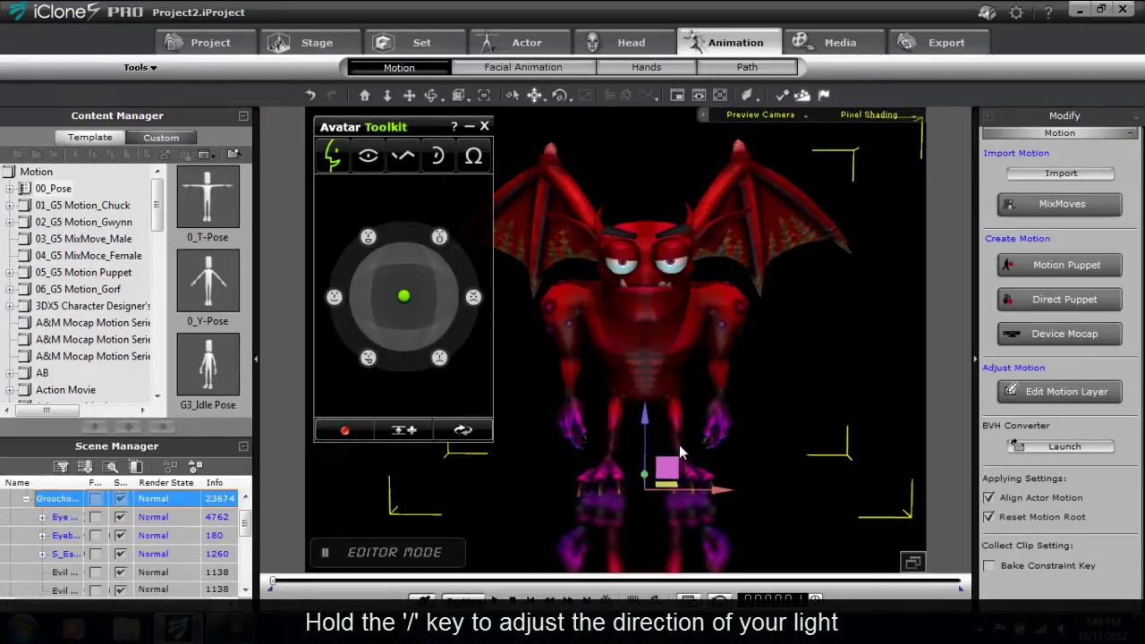
pyautogui.scroll(-3, 660, 399)
pyautogui.scroll(2, 660, 404)
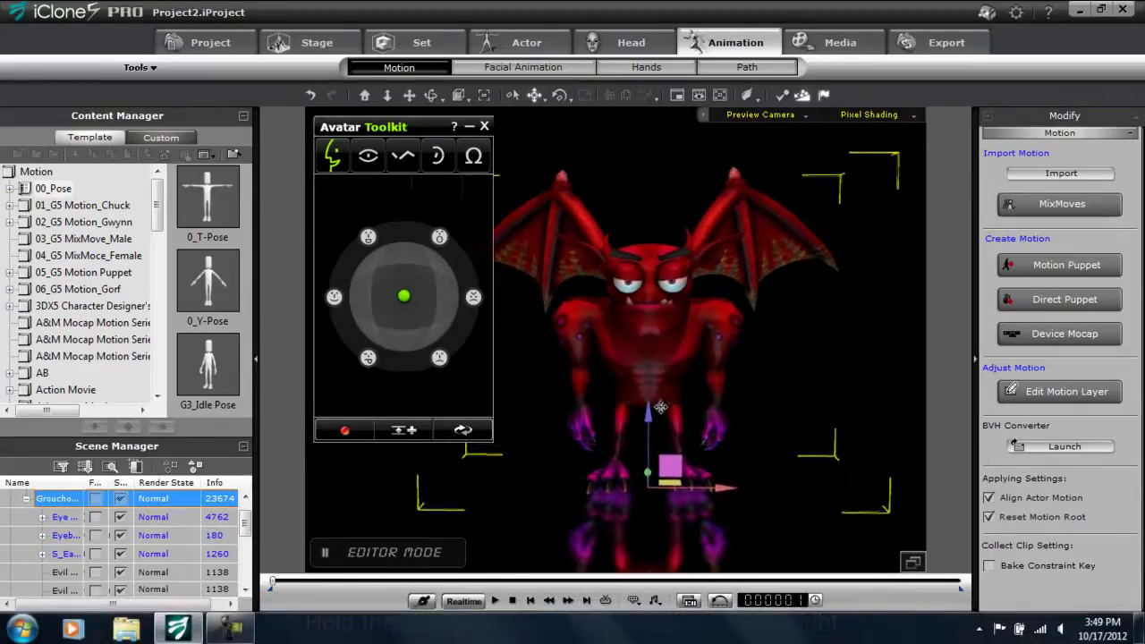
# Switch the Avatar Toolkit to its Others controls and test the Wing 01 movement in several directions.
pyautogui.click(478, 163)
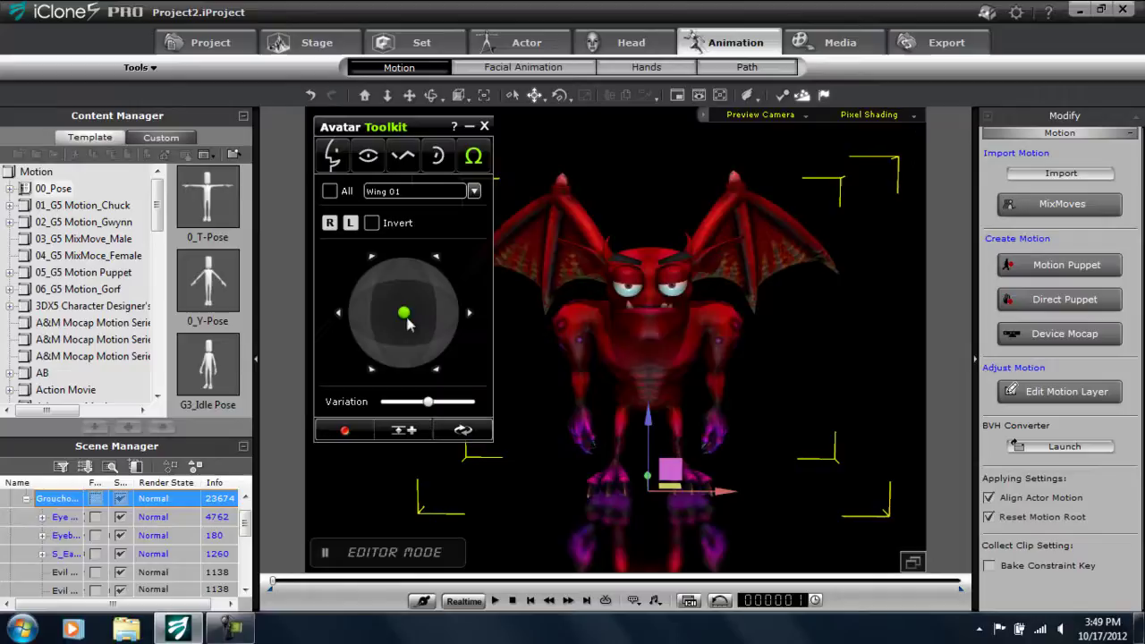
pyautogui.moveTo(405, 310); pyautogui.dragTo(99, 11)
pyautogui.moveTo(368, 278); pyautogui.dragTo(390, 254)
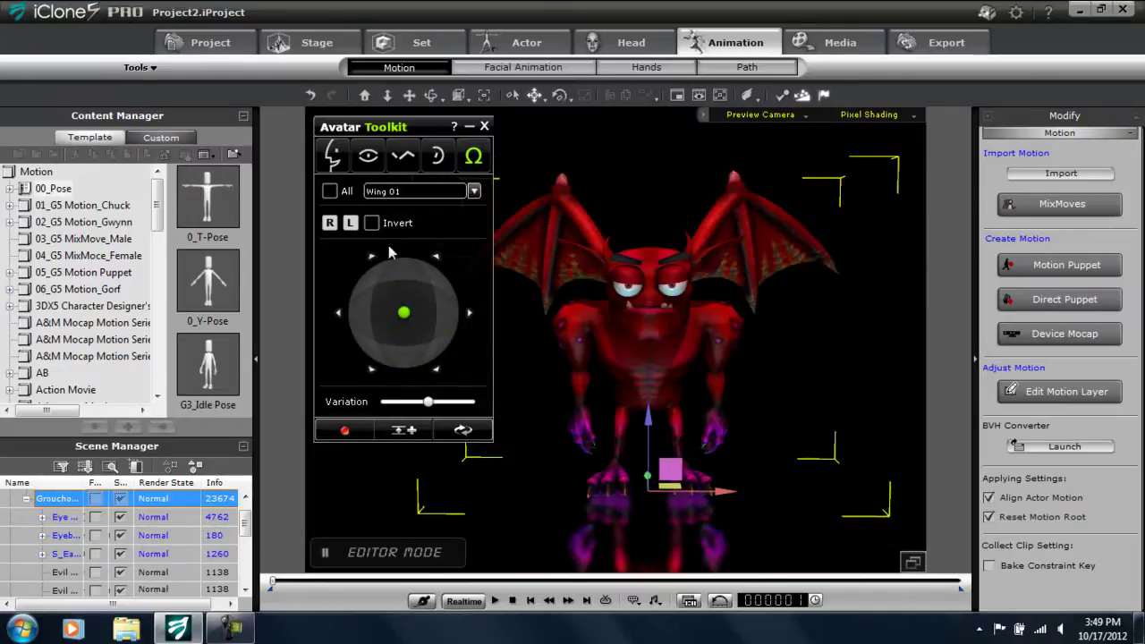
# Apply the Idle_00 motion from the Wing Idle template folder to the winged character.
pyautogui.moveTo(726, 334); pyautogui.dragTo(738, 354, button='middle')
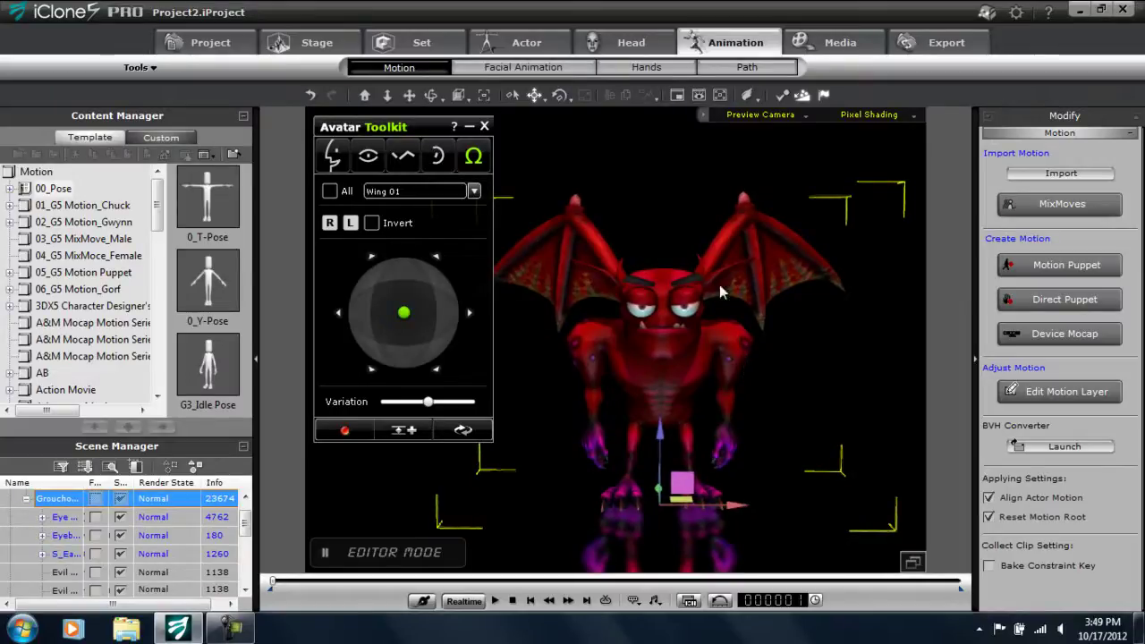
pyautogui.moveTo(156, 204); pyautogui.dragTo(158, 380)
pyautogui.click(47, 390)
pyautogui.click(9, 391)
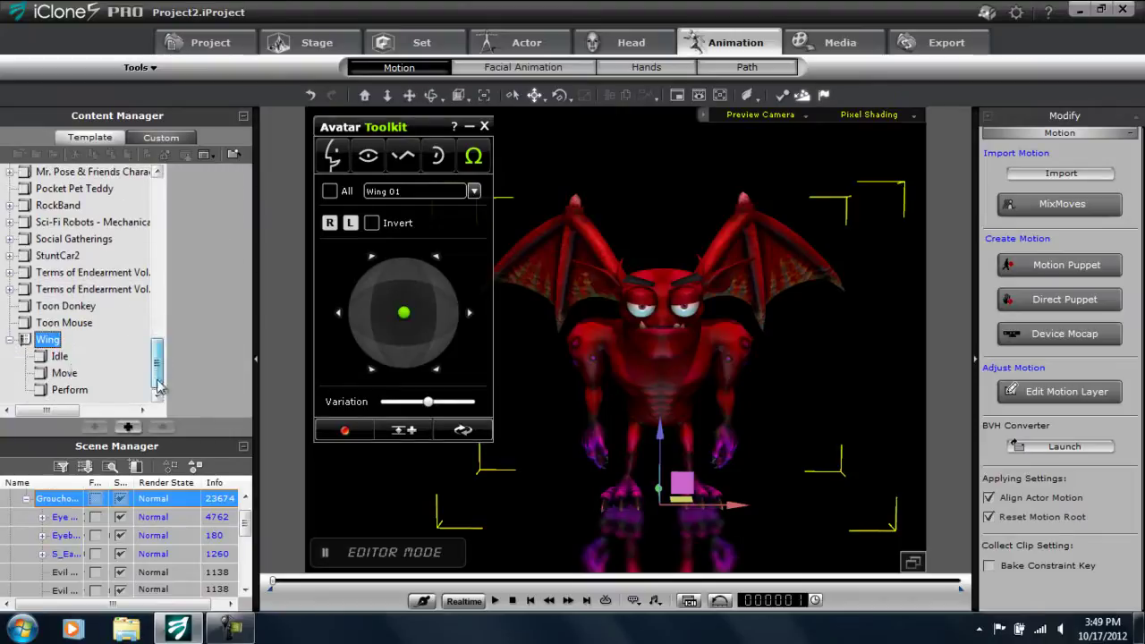
pyautogui.click(61, 357)
pyautogui.doubleClick(208, 197)
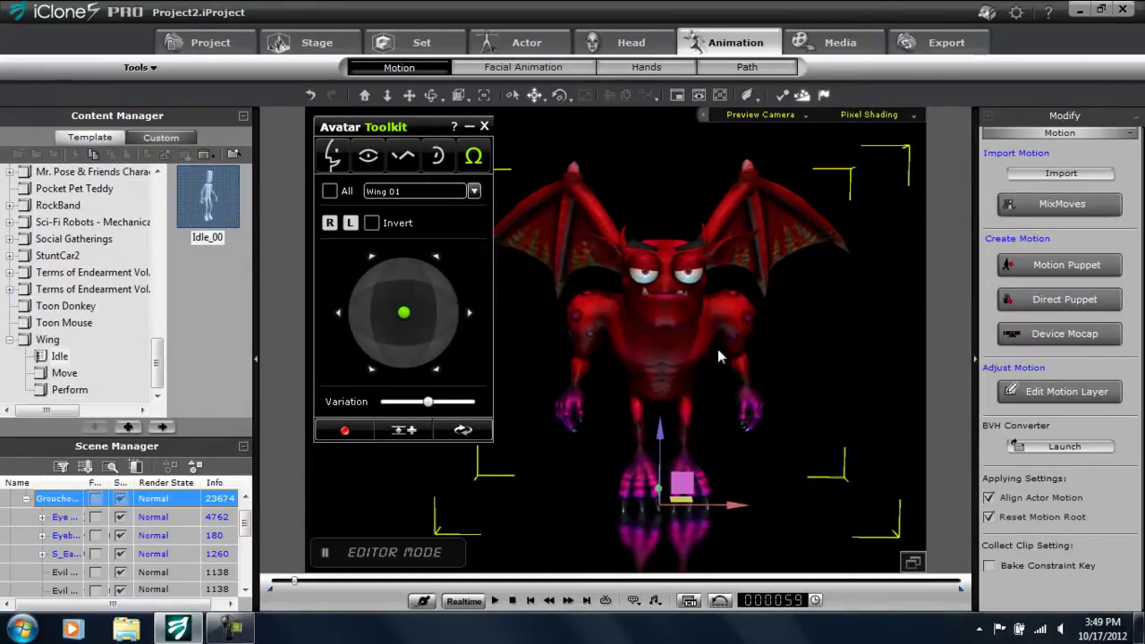
# Show the character's Motion track in the timeline, enlarge its frame scale and go to frame 33.
pyautogui.press('F3')
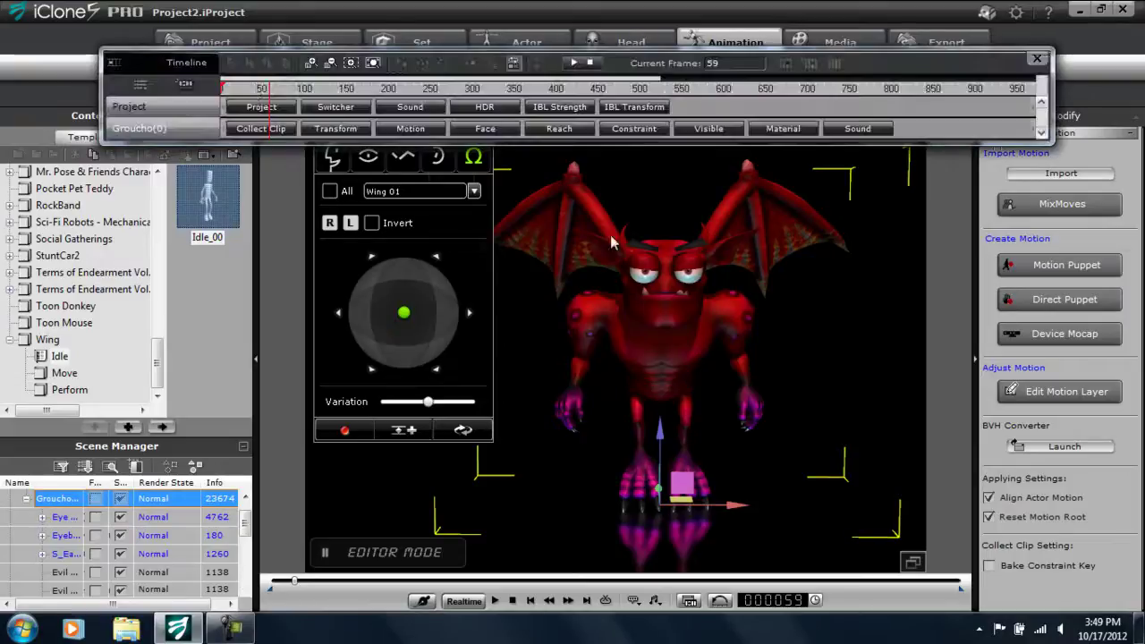
pyautogui.click(398, 130)
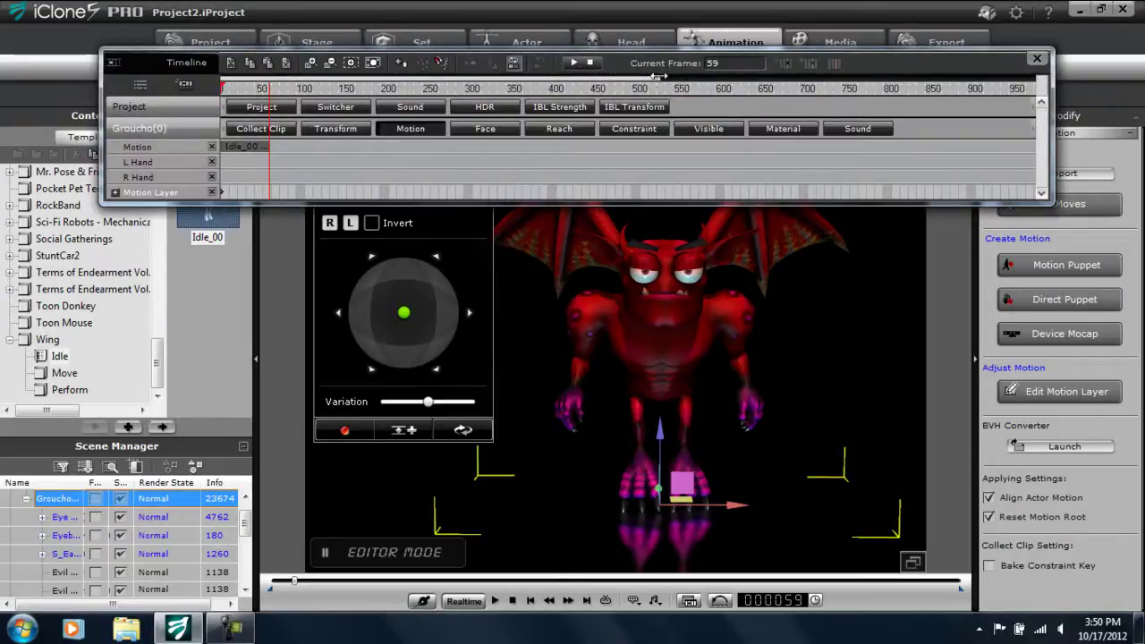
pyautogui.moveTo(659, 77); pyautogui.dragTo(201, 87)
pyautogui.moveTo(323, 88); pyautogui.dragTo(466, 92)
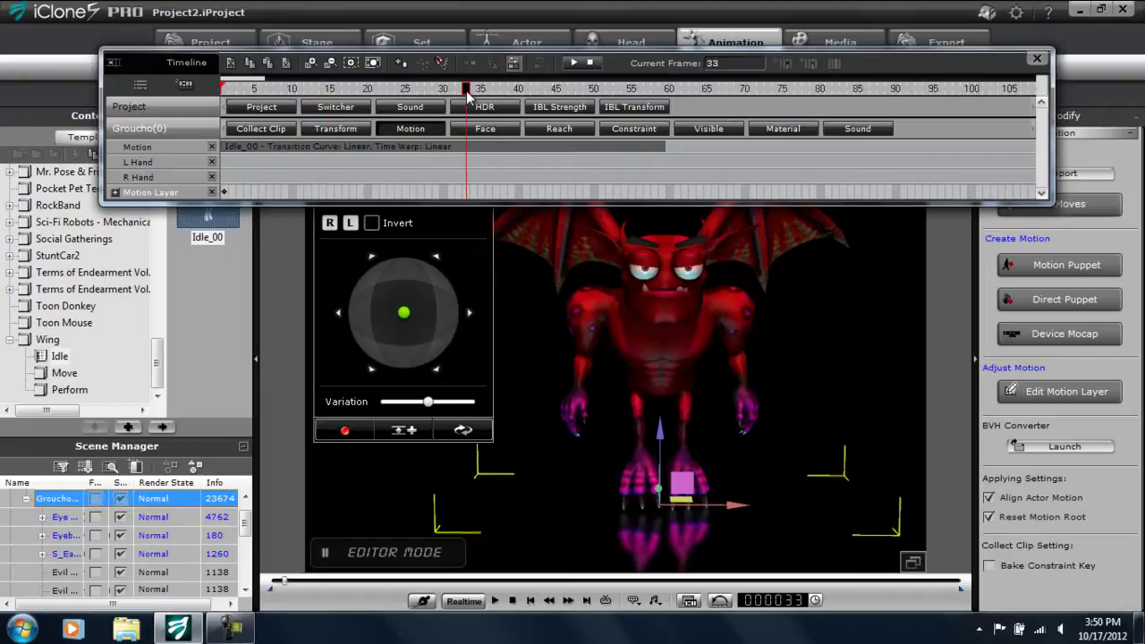
# Edit the motion layer at frame 33 by moving the hip effector slightly upward to lift the body.
pyautogui.click(1071, 393)
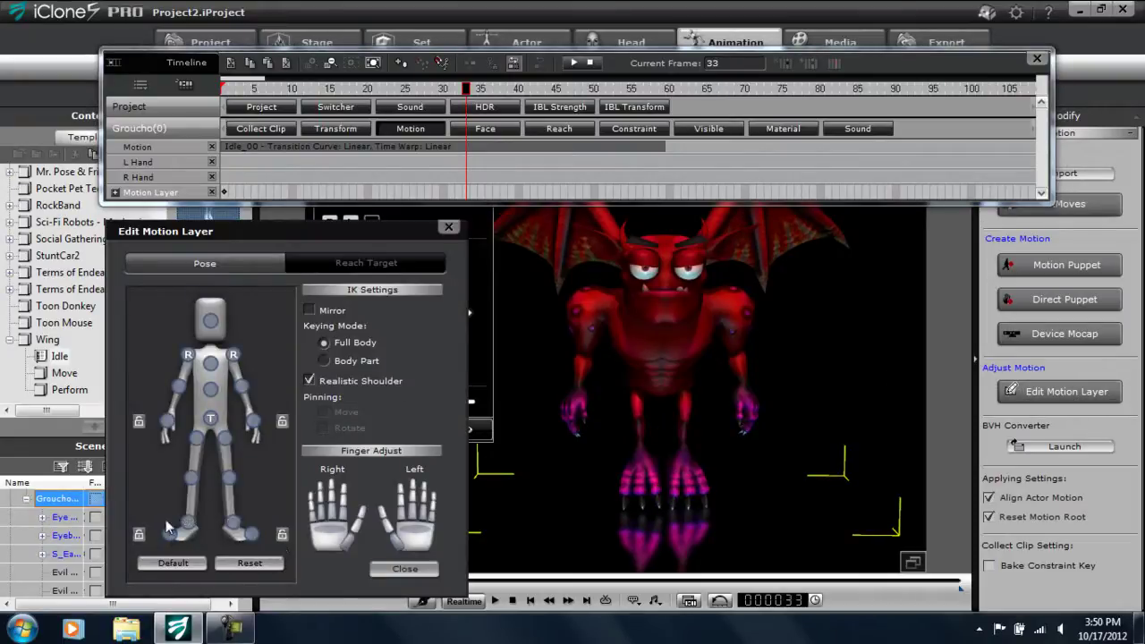
pyautogui.click(208, 420)
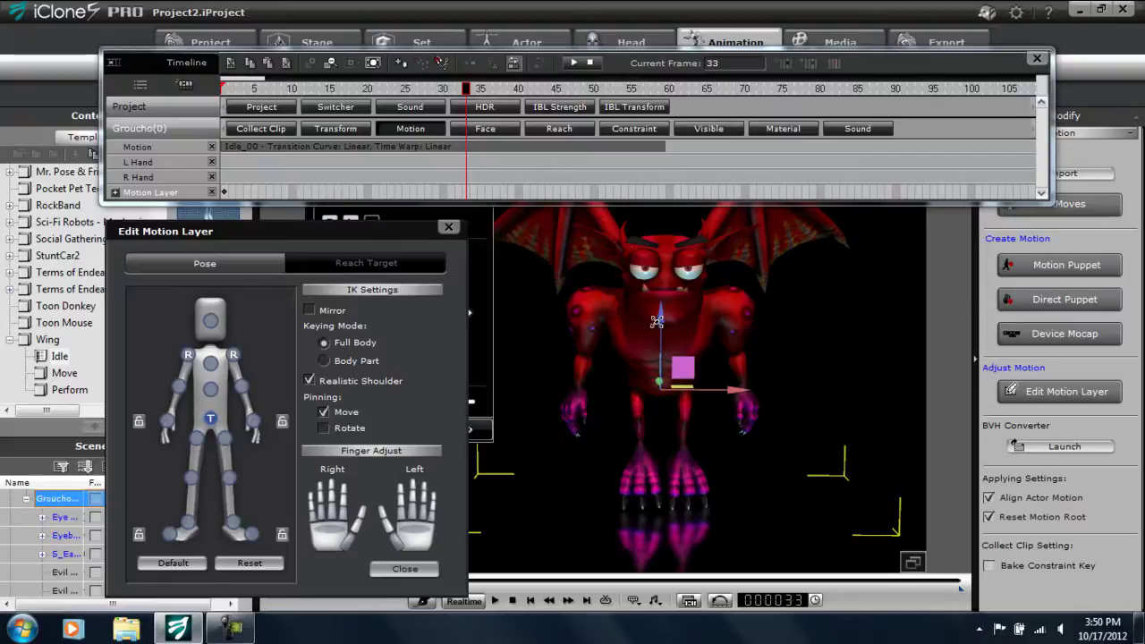
pyautogui.moveTo(660, 320); pyautogui.dragTo(661, 296)
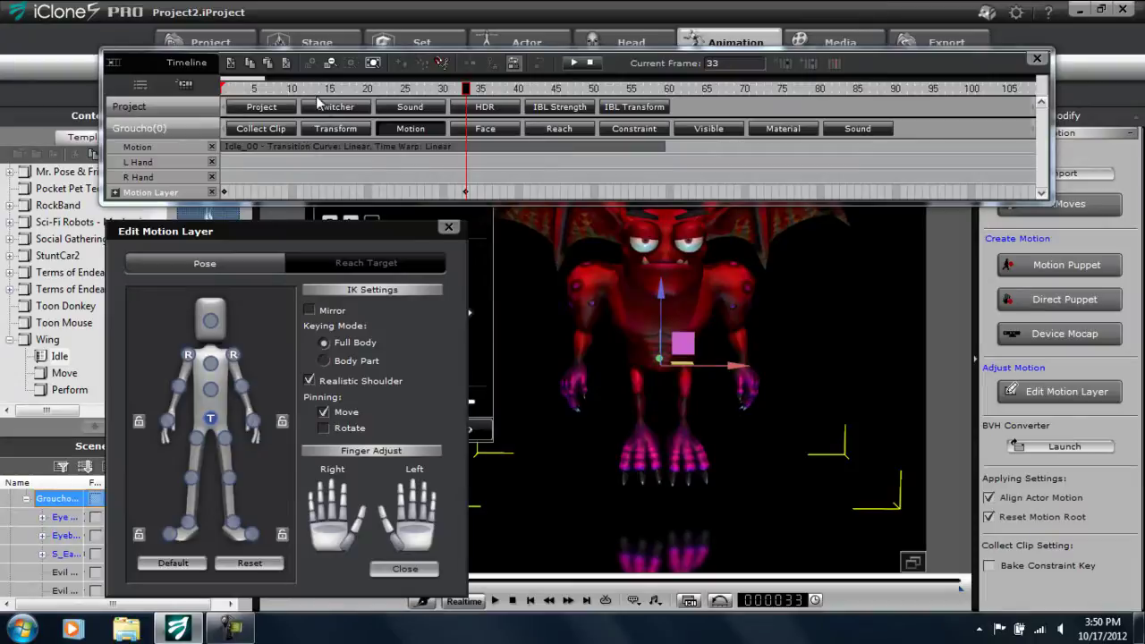
# Copy the Motion Layer key at frame 1 and paste it at frame 59, the end of the idle clip.
pyautogui.moveTo(316, 91); pyautogui.dragTo(192, 170)
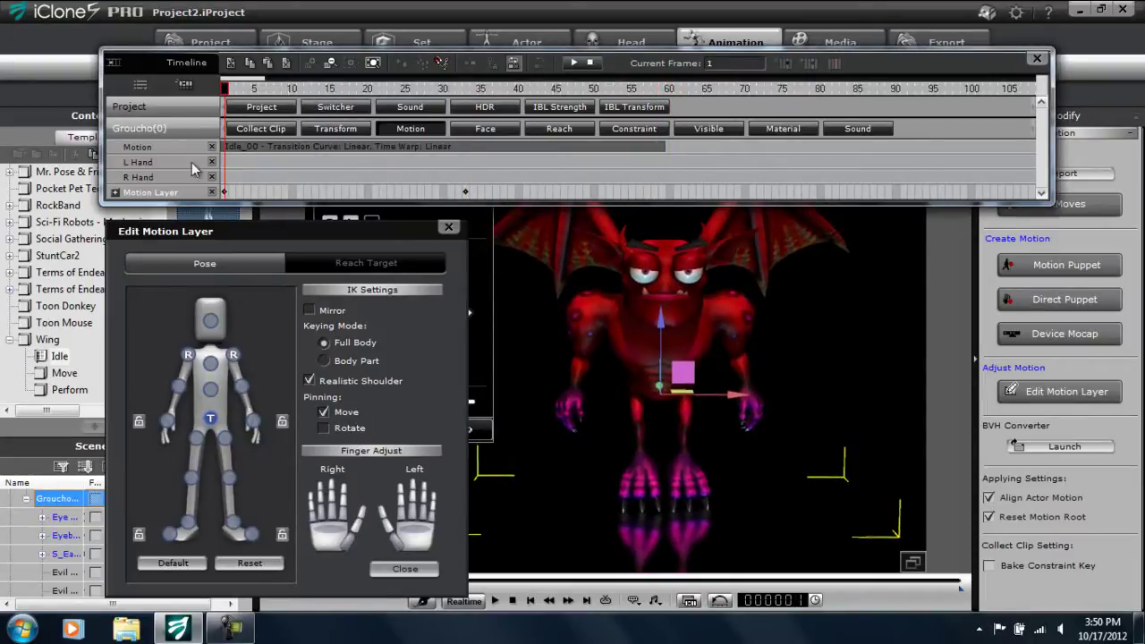
pyautogui.rightClick(225, 193)
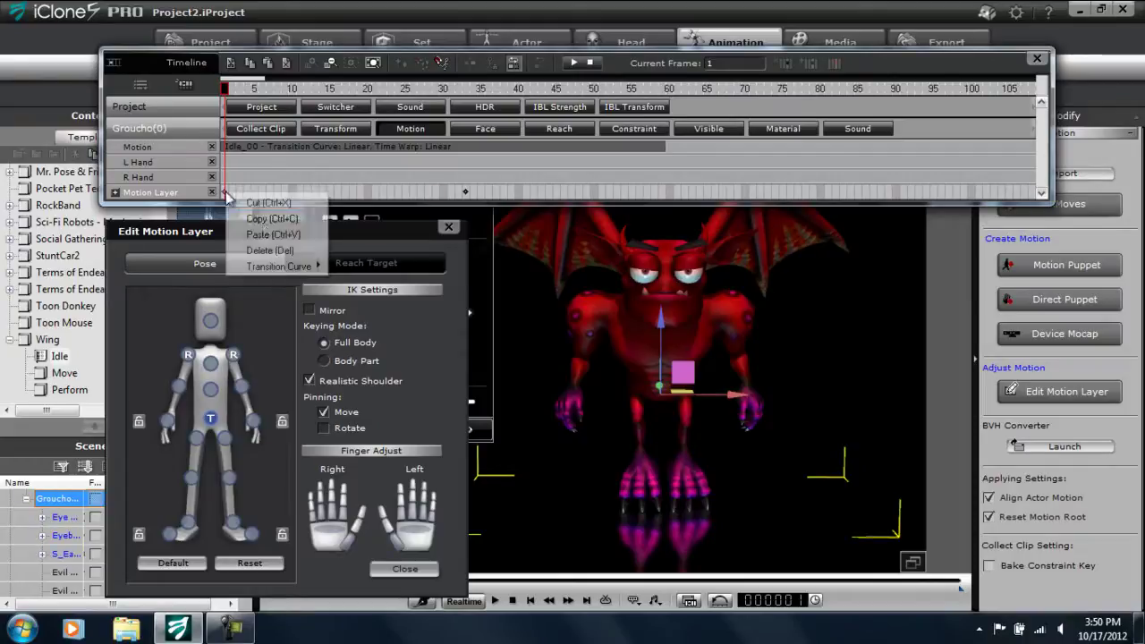
pyautogui.click(265, 229)
pyautogui.click(662, 195)
pyautogui.rightClick(662, 195)
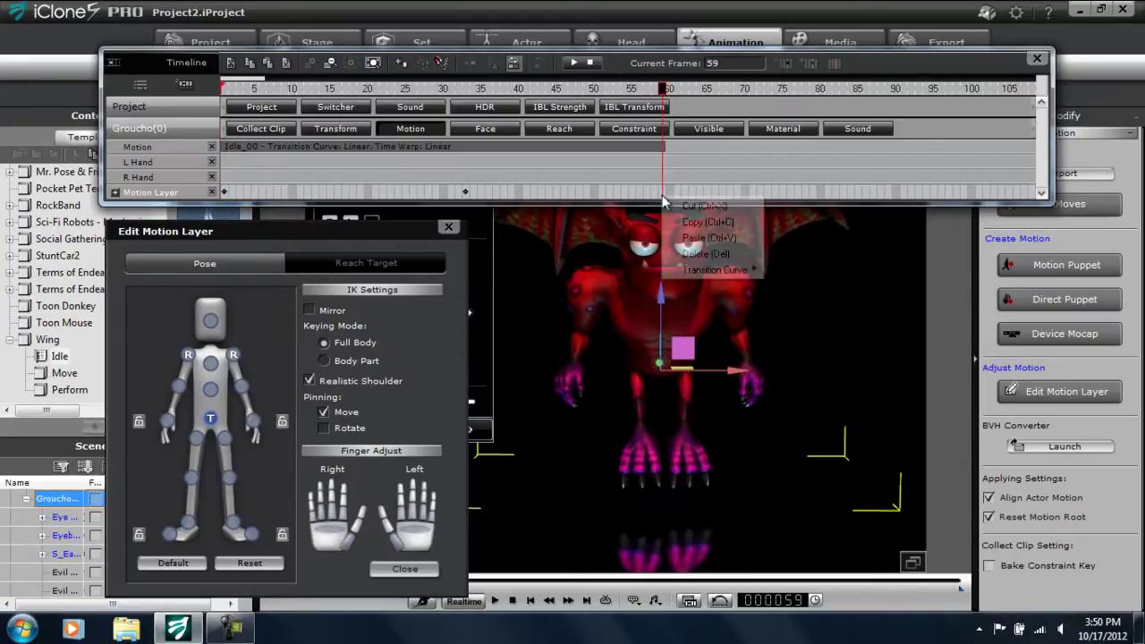
pyautogui.click(693, 238)
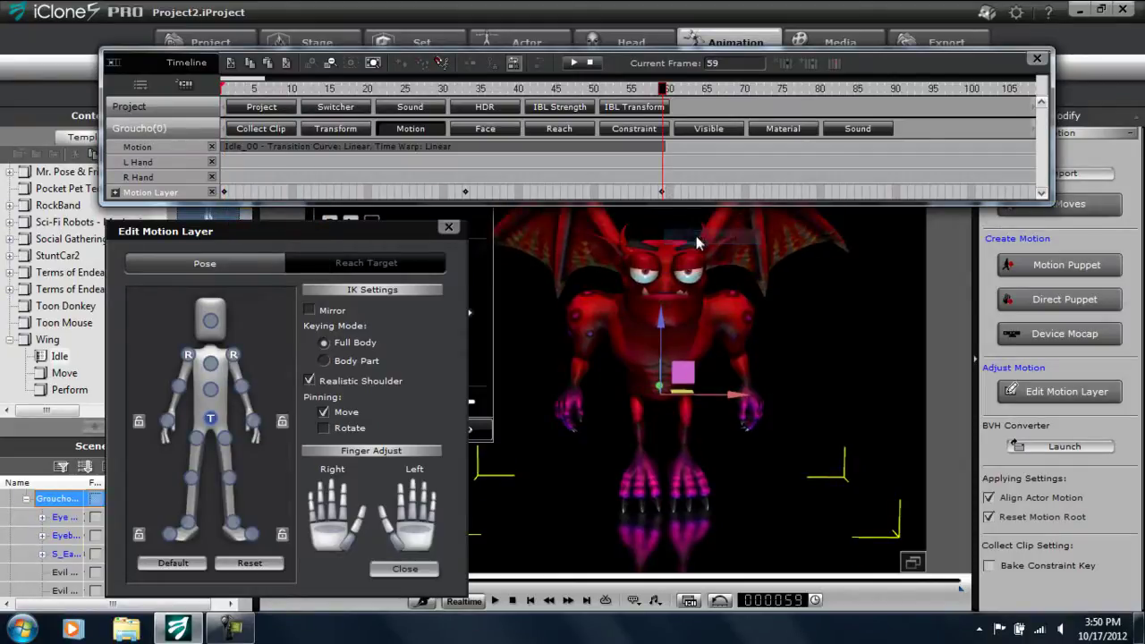
# Play back the animation to check the character's rise and fall, then pause it.
pyautogui.click(348, 87)
pyautogui.press('space')
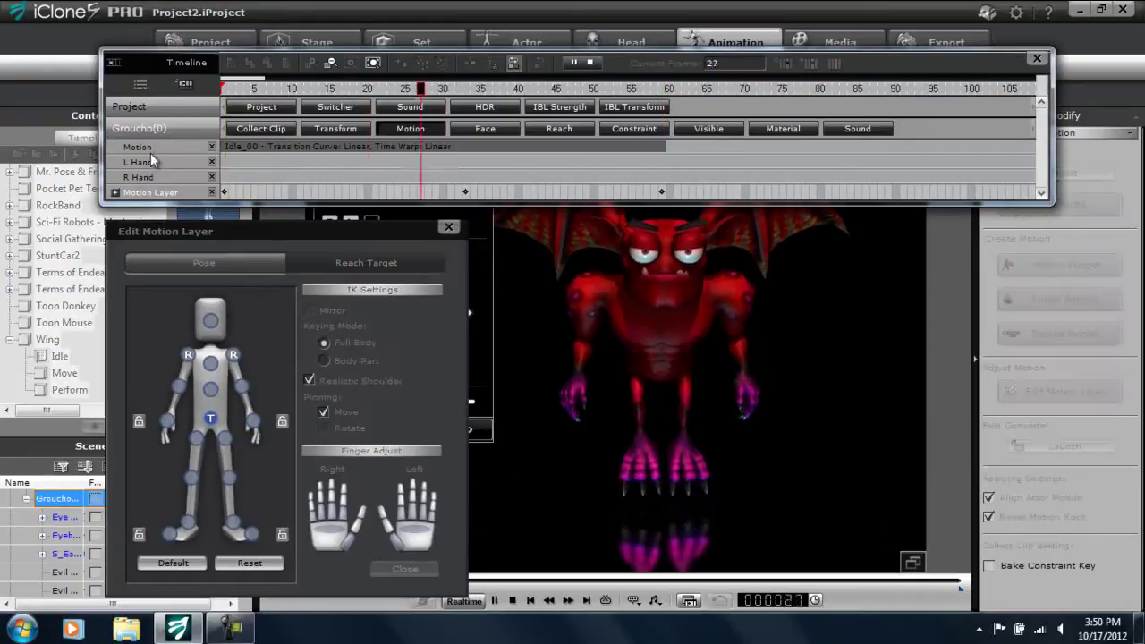
pyautogui.press('space')
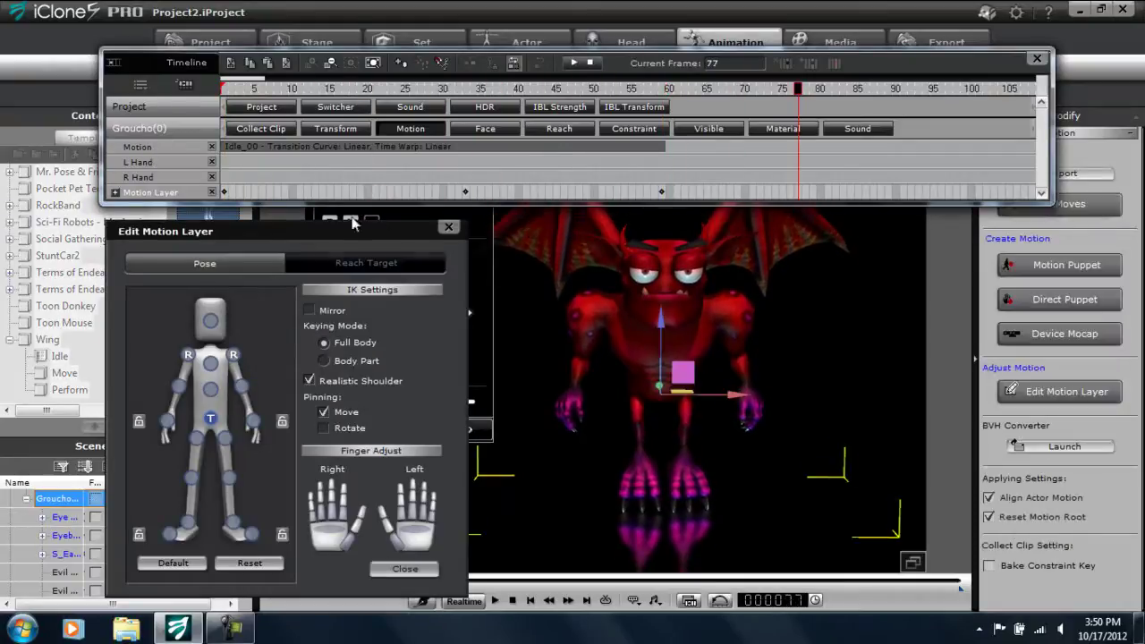
# Set the transition curve of the Motion Layer key at frame 33 to Ease In & Out.
pyautogui.click(465, 193)
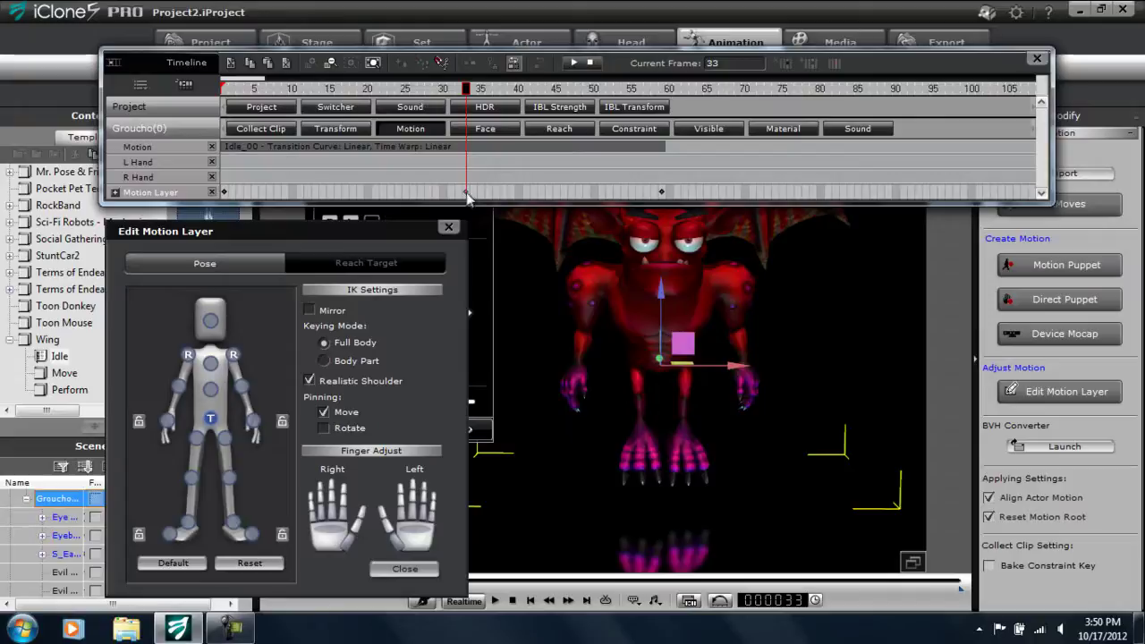
pyautogui.rightClick(466, 193)
pyautogui.moveTo(541, 273)
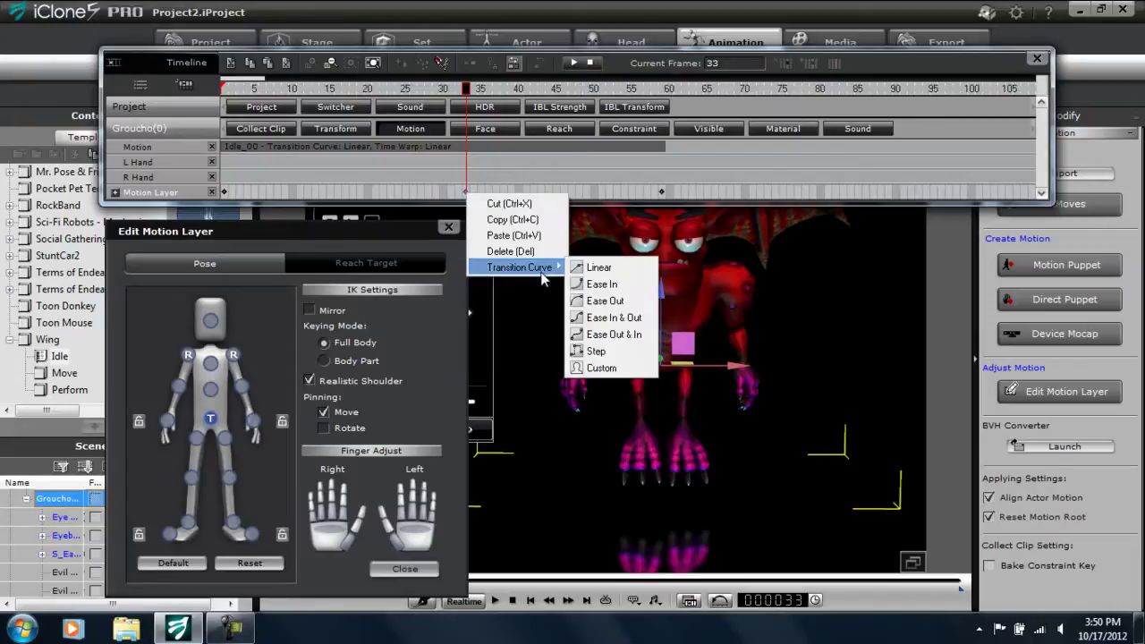
pyautogui.click(628, 319)
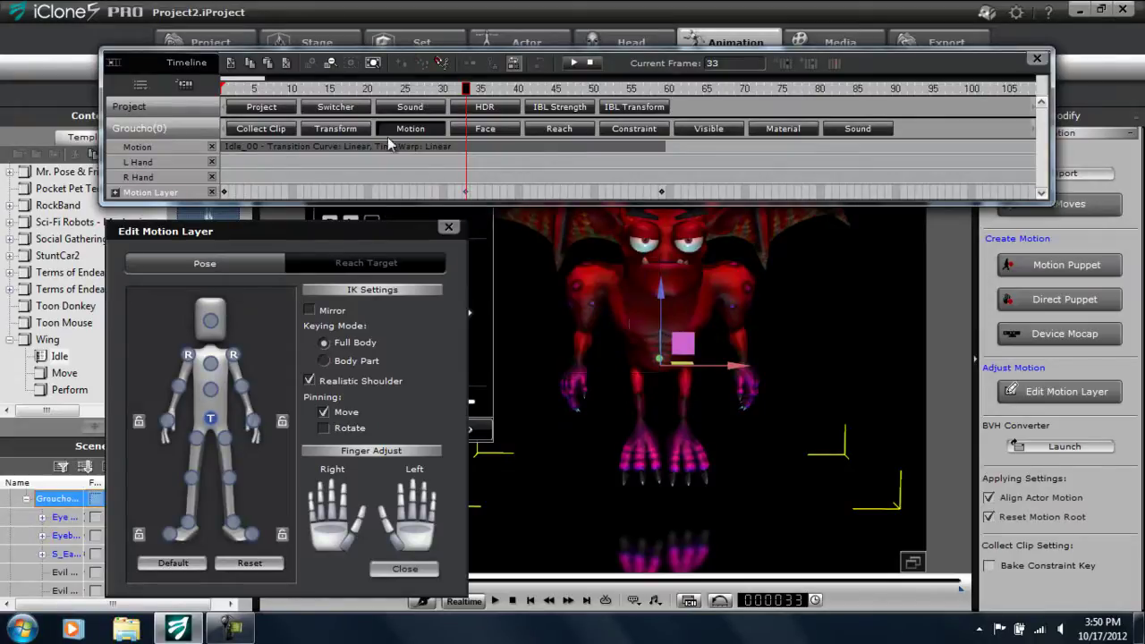
# Replay the animation to review the eased movement and close the Edit Motion Layer window.
pyautogui.press('space')
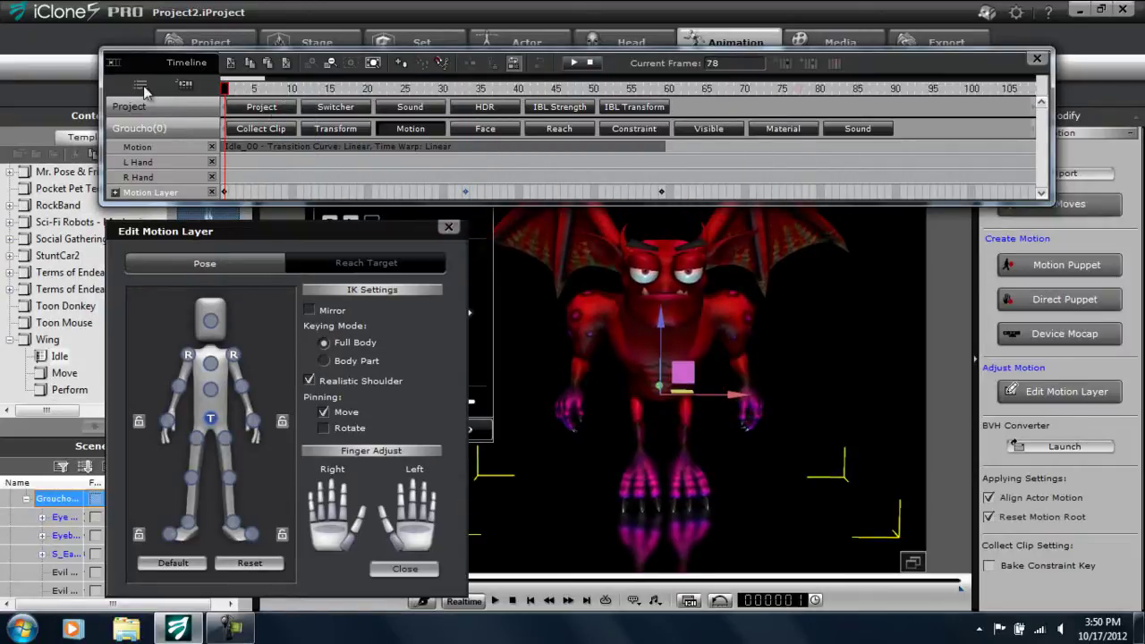
pyautogui.press('space')
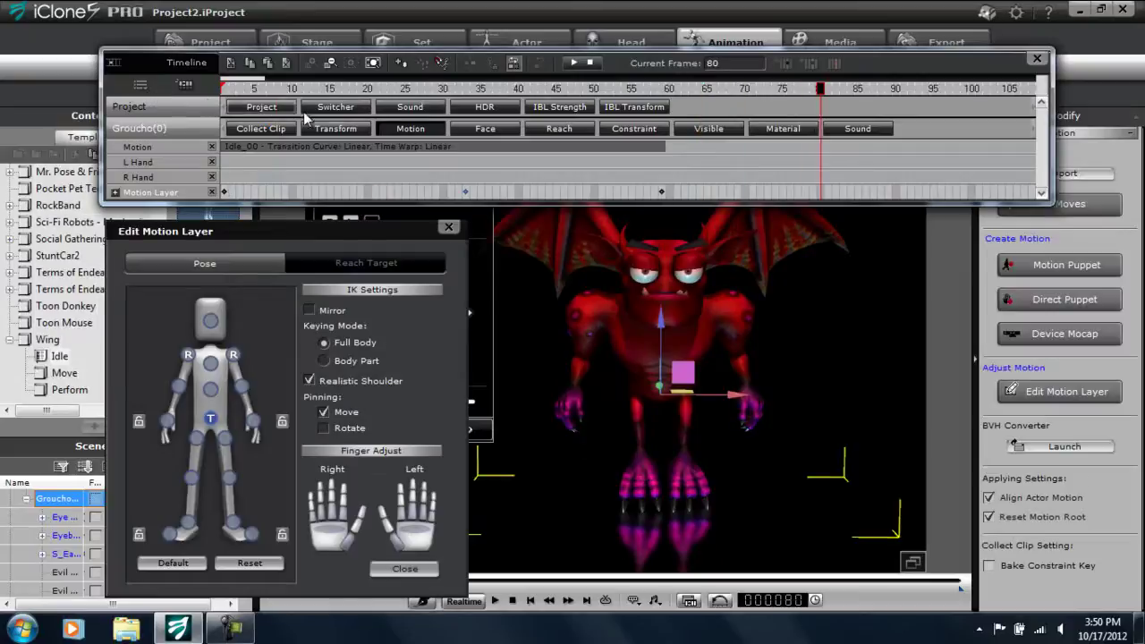
pyautogui.click(448, 228)
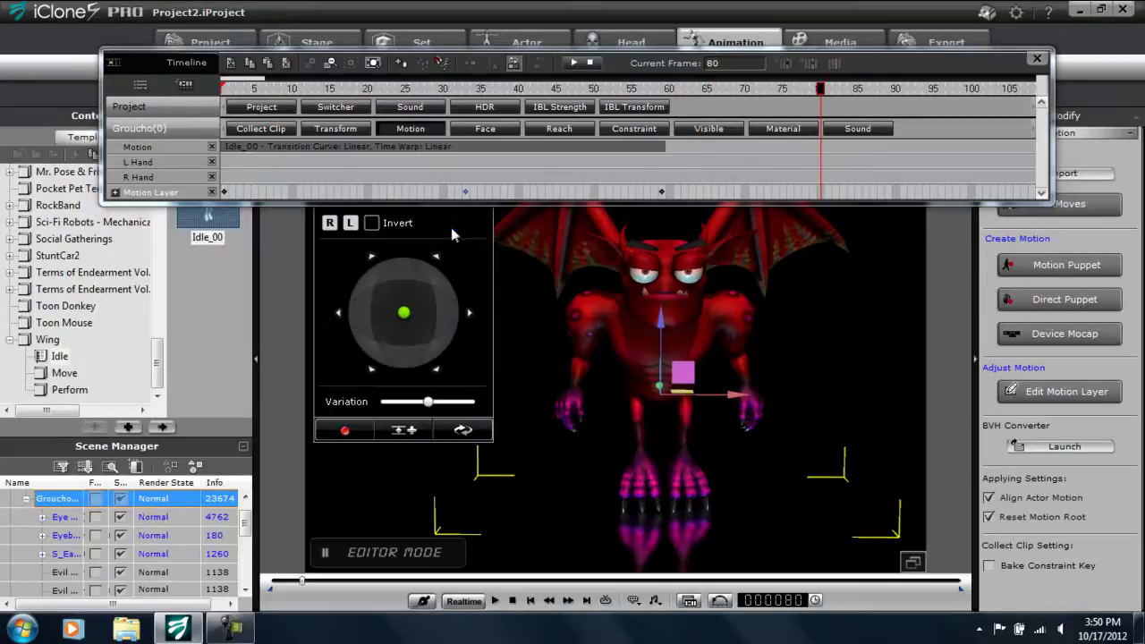
# Collect frames 1 to 59 on the Collect Clip track and add the motion to the library as "a big i".
pyautogui.click(271, 127)
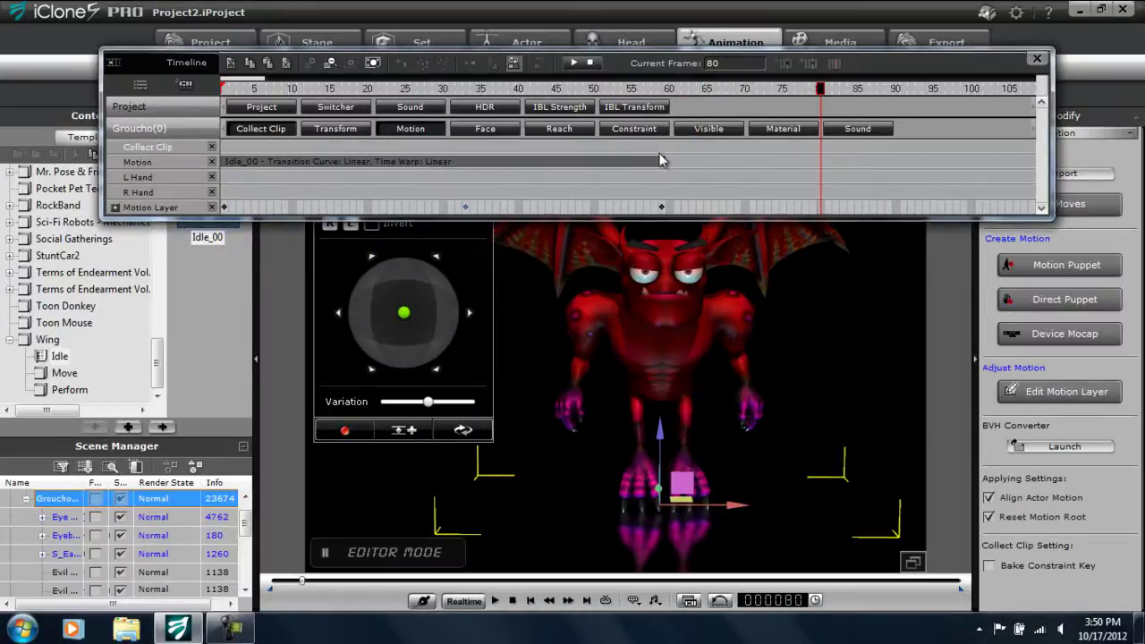
pyautogui.moveTo(663, 148); pyautogui.dragTo(2, 152)
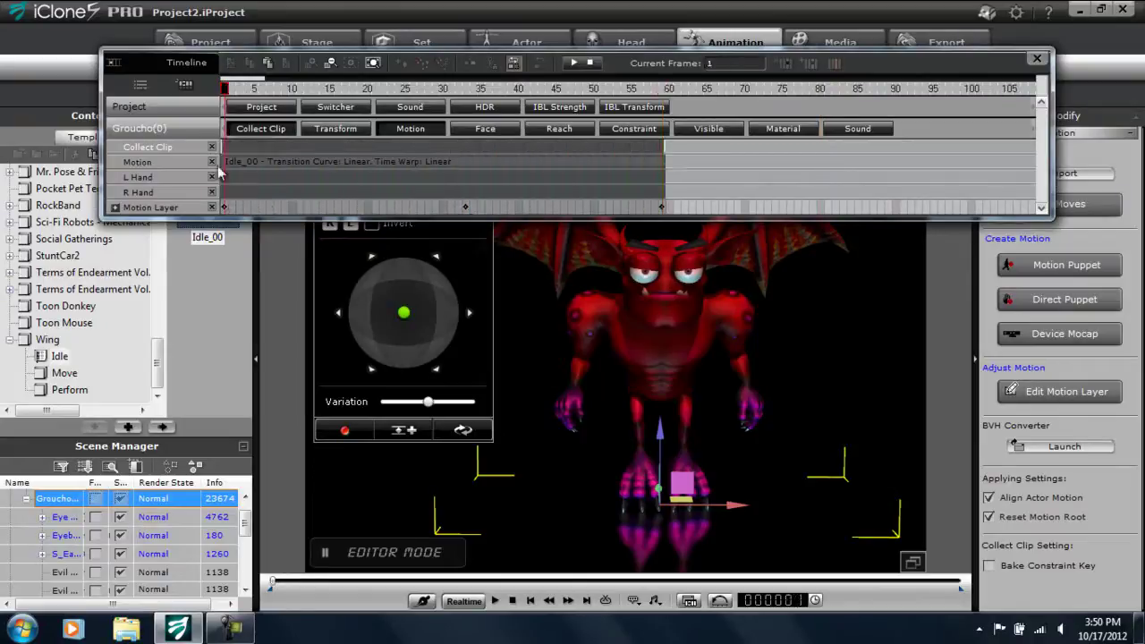
pyautogui.rightClick(277, 152)
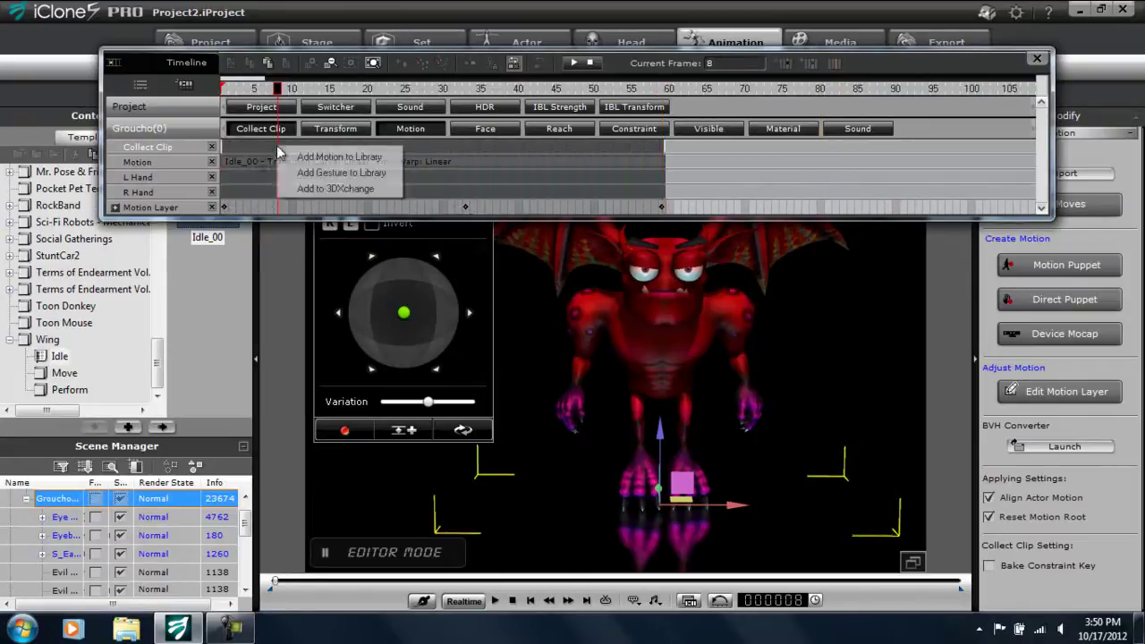
pyautogui.click(338, 156)
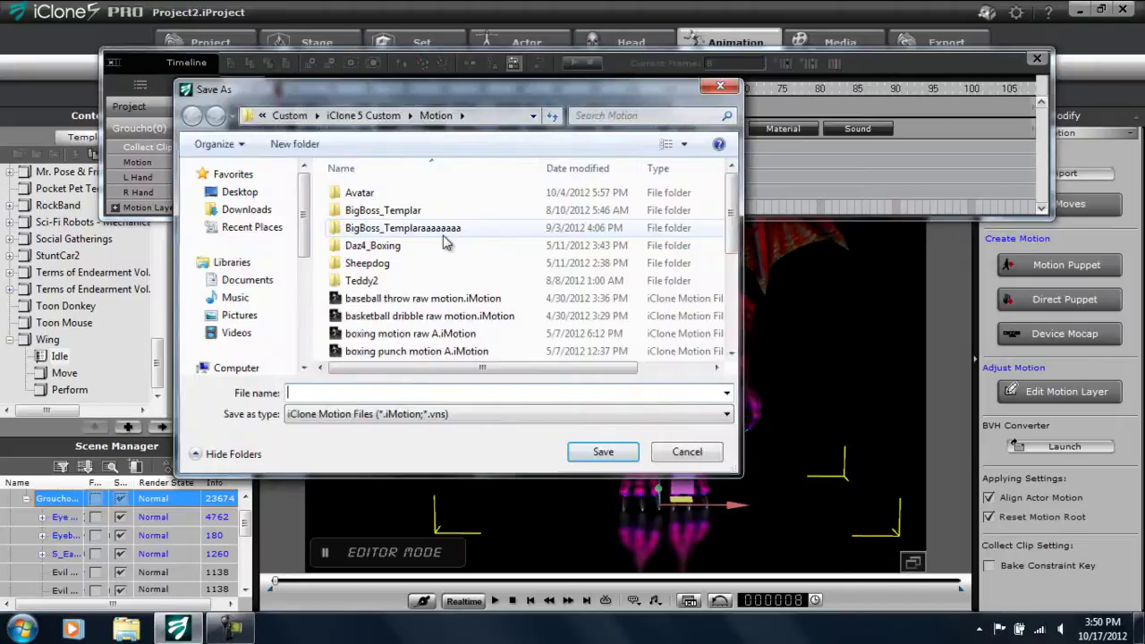
pyautogui.write('a big idle')
pyautogui.press('Return')
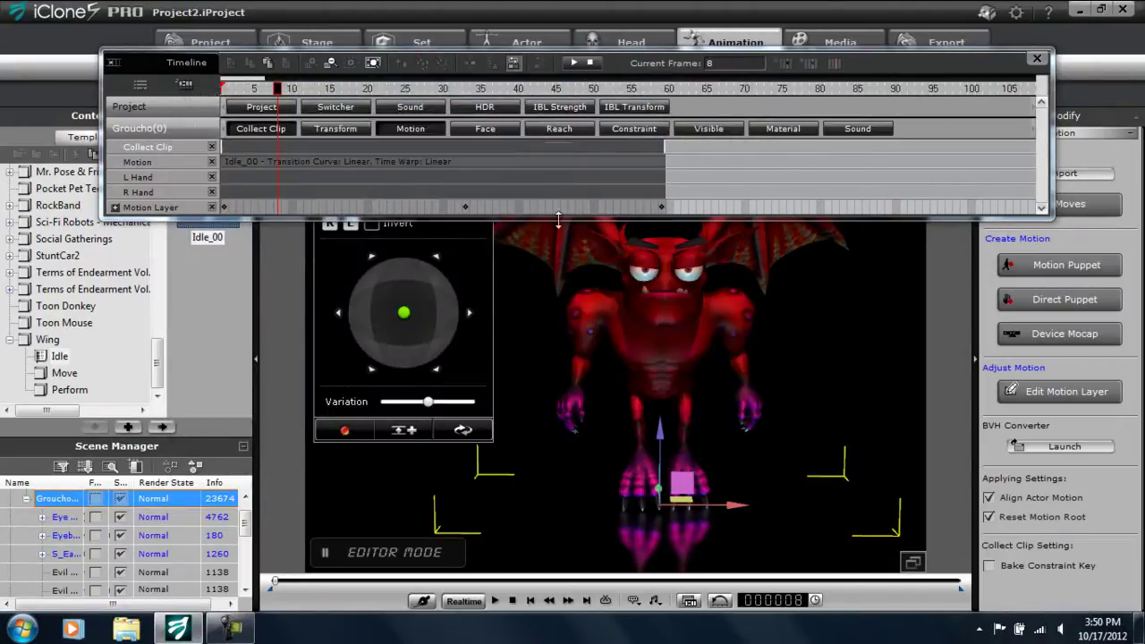
# Close the timeline, play back the idle motion on the character and stop playback.
pyautogui.click(1036, 59)
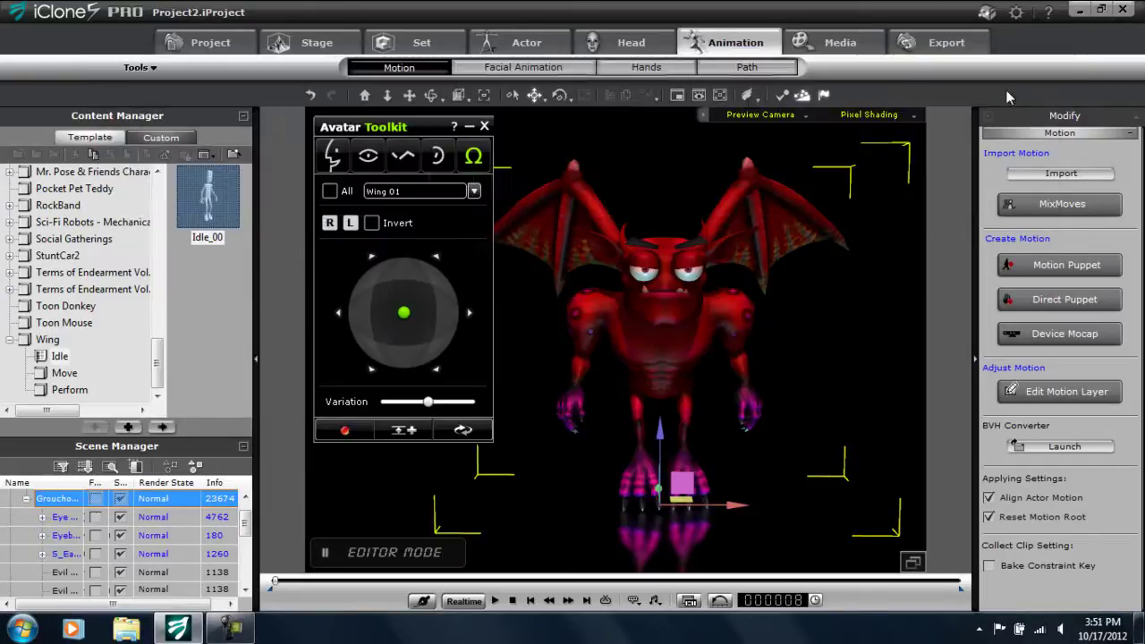
pyautogui.press('space')
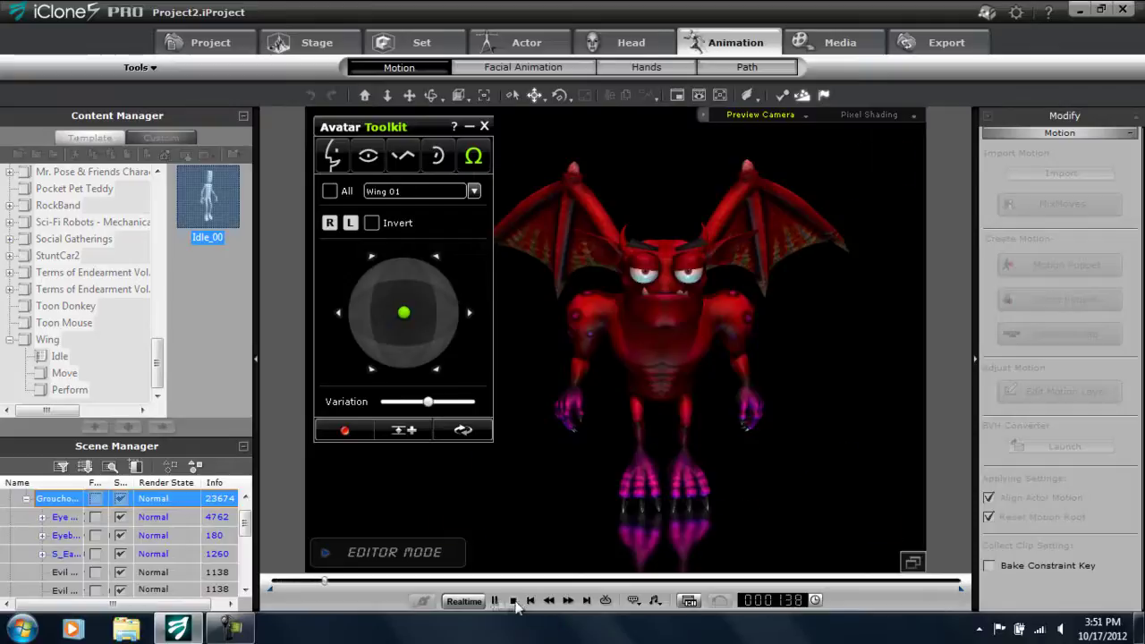
pyautogui.click(513, 602)
# Dismiss the Edit Motion Layer window and remove all animation from the winged monster character.
pyautogui.click(1059, 391)
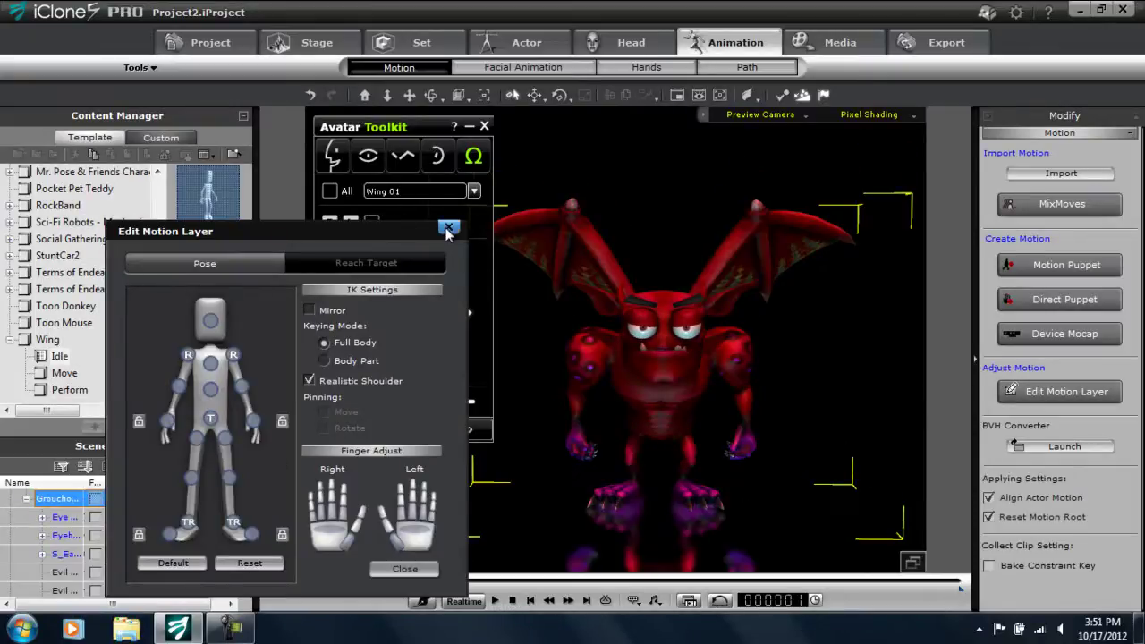
pyautogui.click(448, 226)
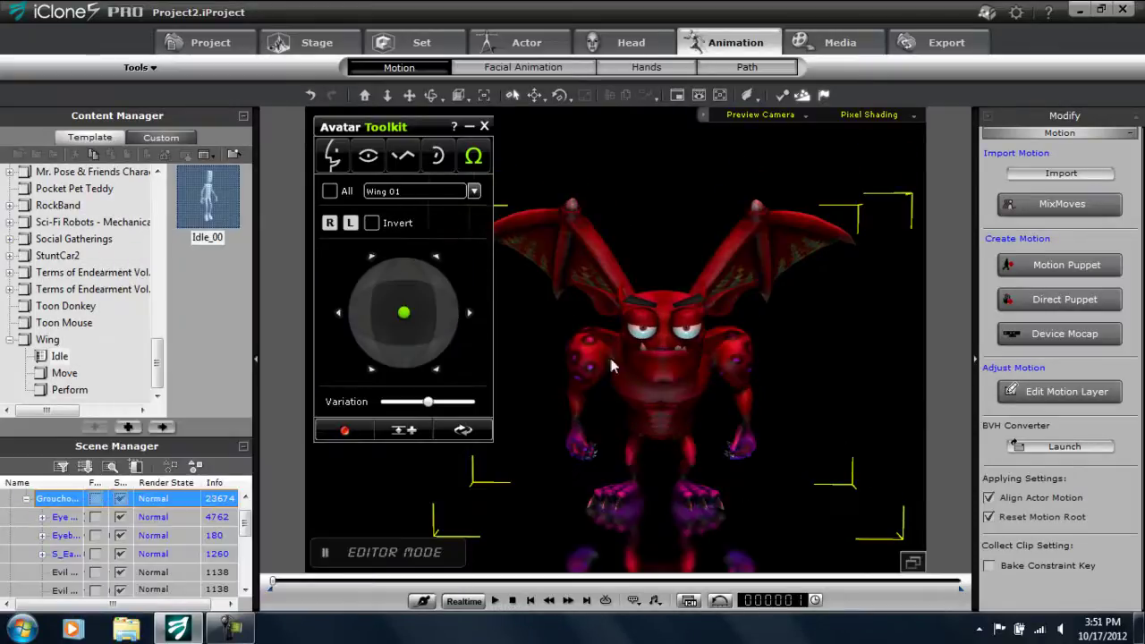
pyautogui.rightClick(658, 405)
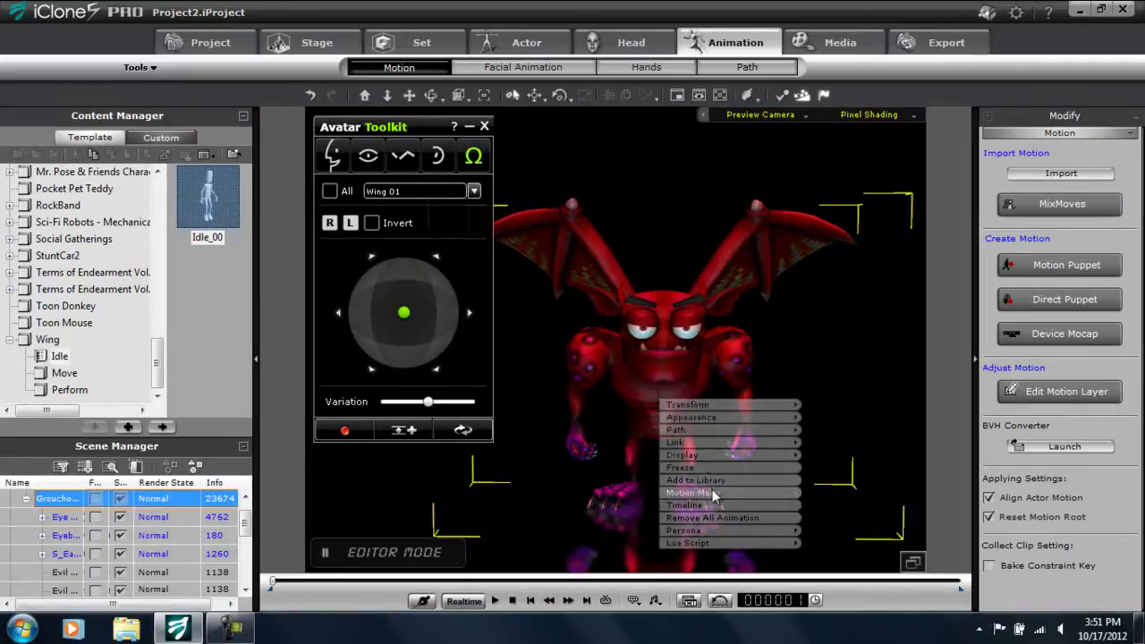
pyautogui.click(705, 517)
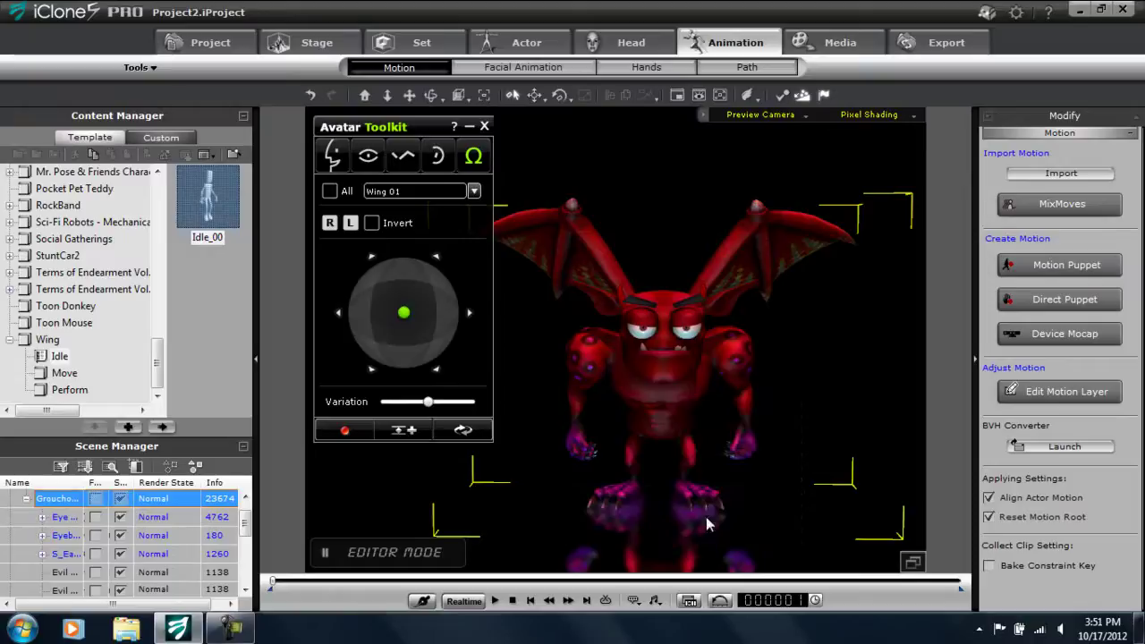
# Apply the wing Take_Off perform motion to the monster and append the custom "a big idle" motion after it.
pyautogui.moveTo(718, 419); pyautogui.dragTo(778, 487, button='right')
pyautogui.scroll(-1, 711, 438)
pyautogui.moveTo(712, 448); pyautogui.dragTo(700, 462, button='right')
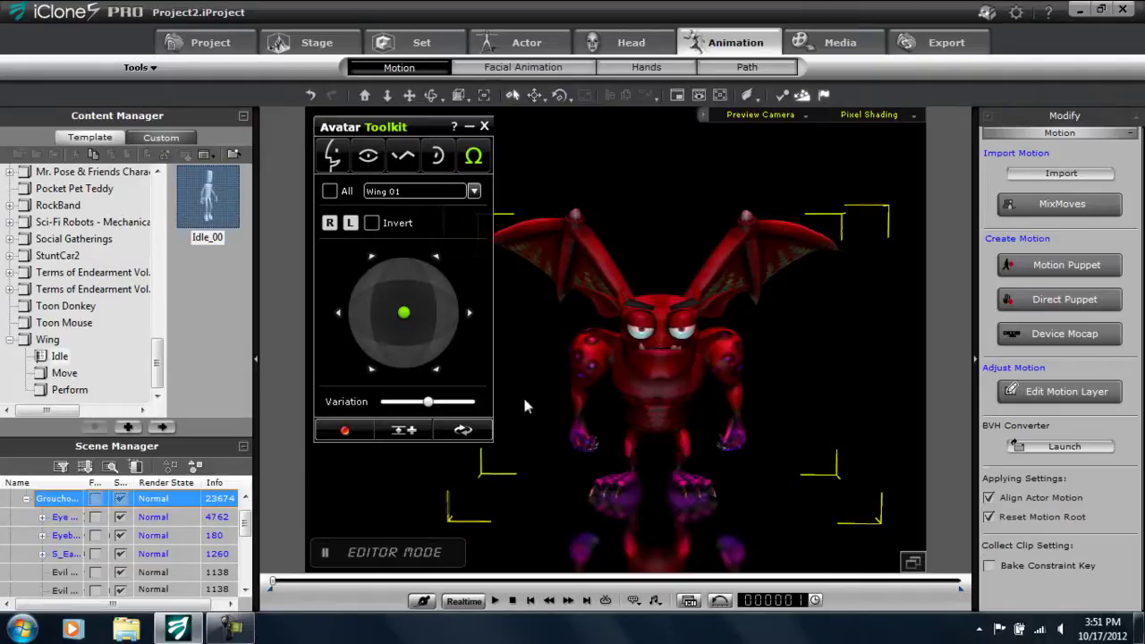
pyautogui.click(81, 389)
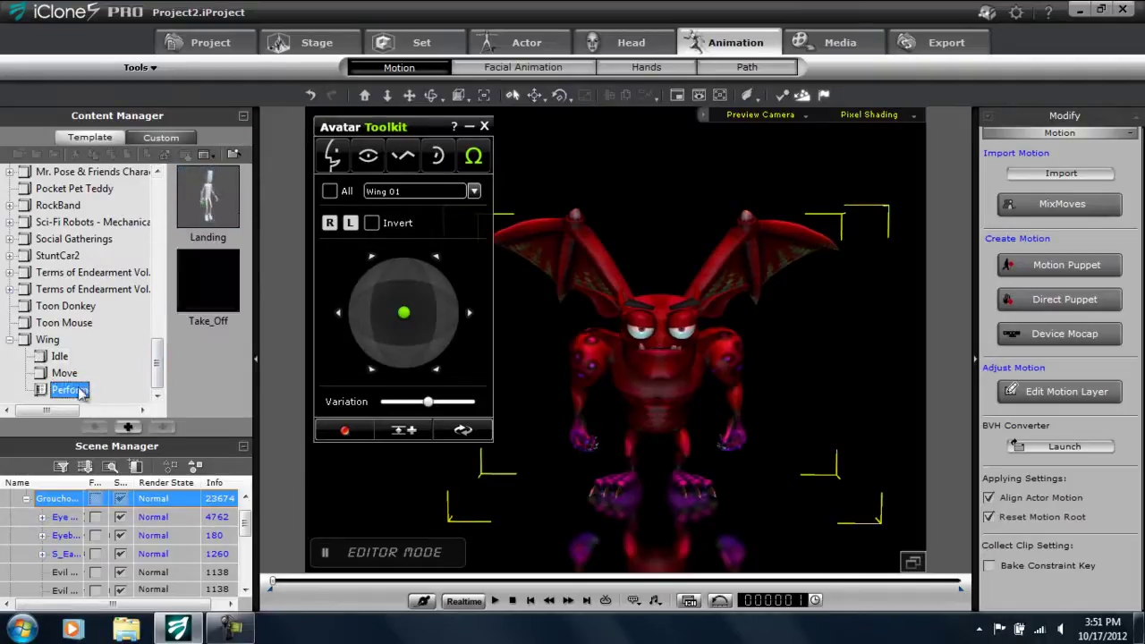
pyautogui.doubleClick(208, 284)
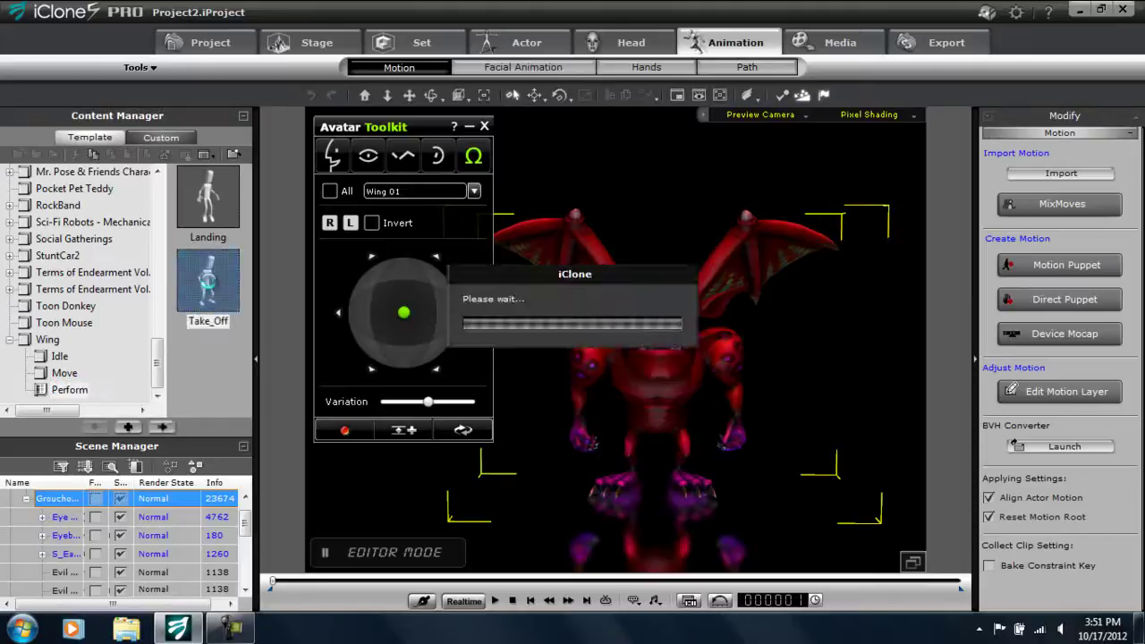
pyautogui.press('space')
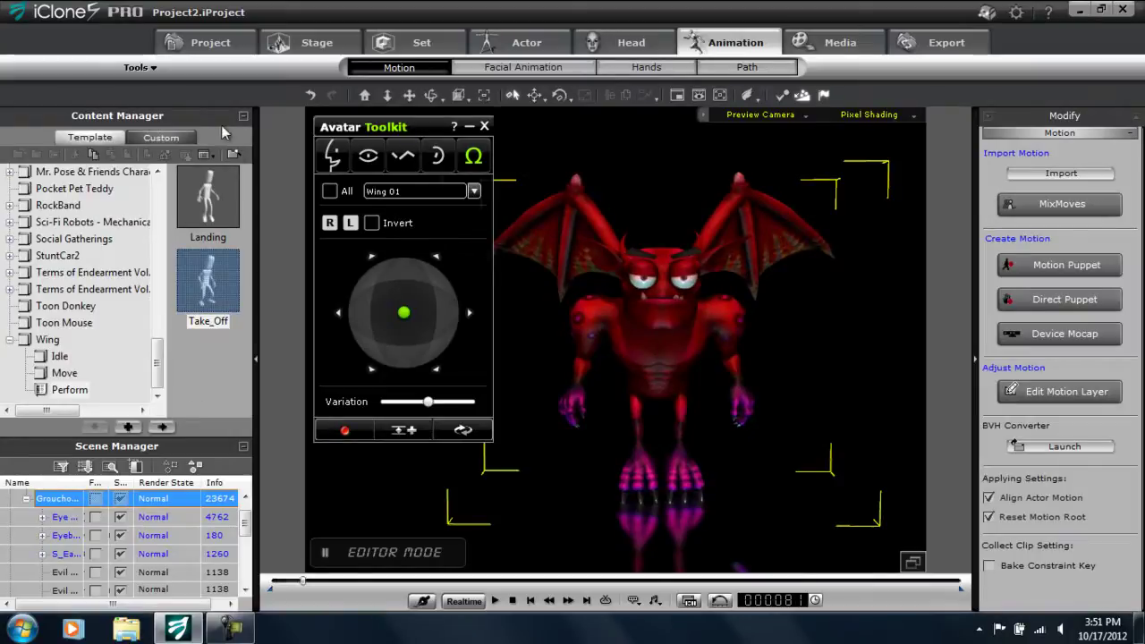
pyautogui.click(161, 136)
pyautogui.doubleClick(208, 213)
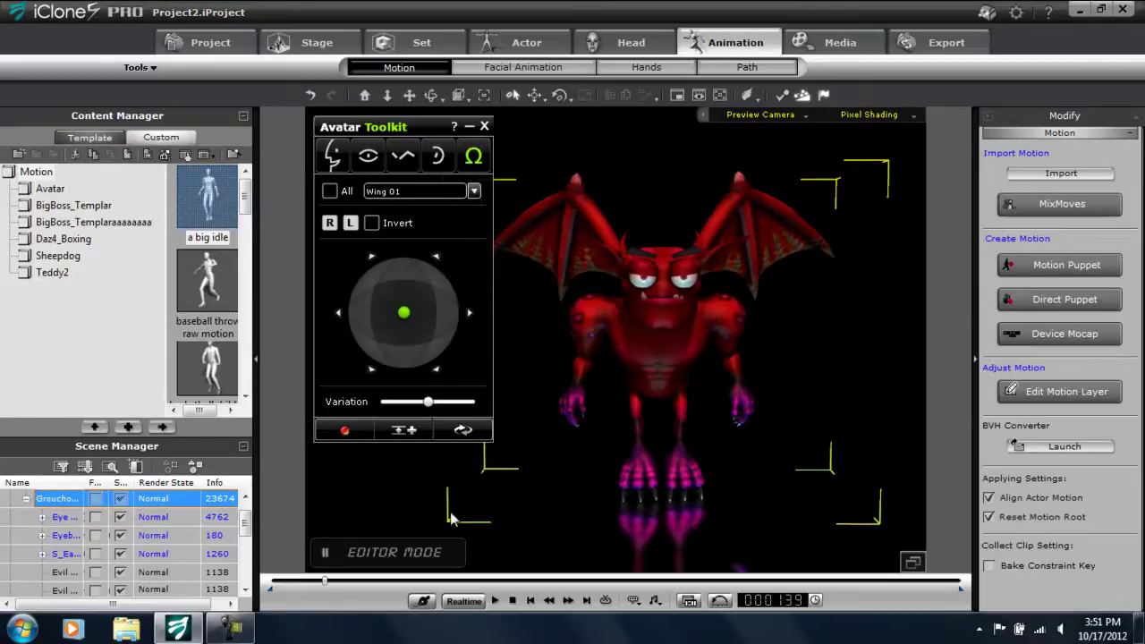
# Open the timeline and loop the "a big idle" clip on the Motion track out to about frame 540.
pyautogui.press('F3')
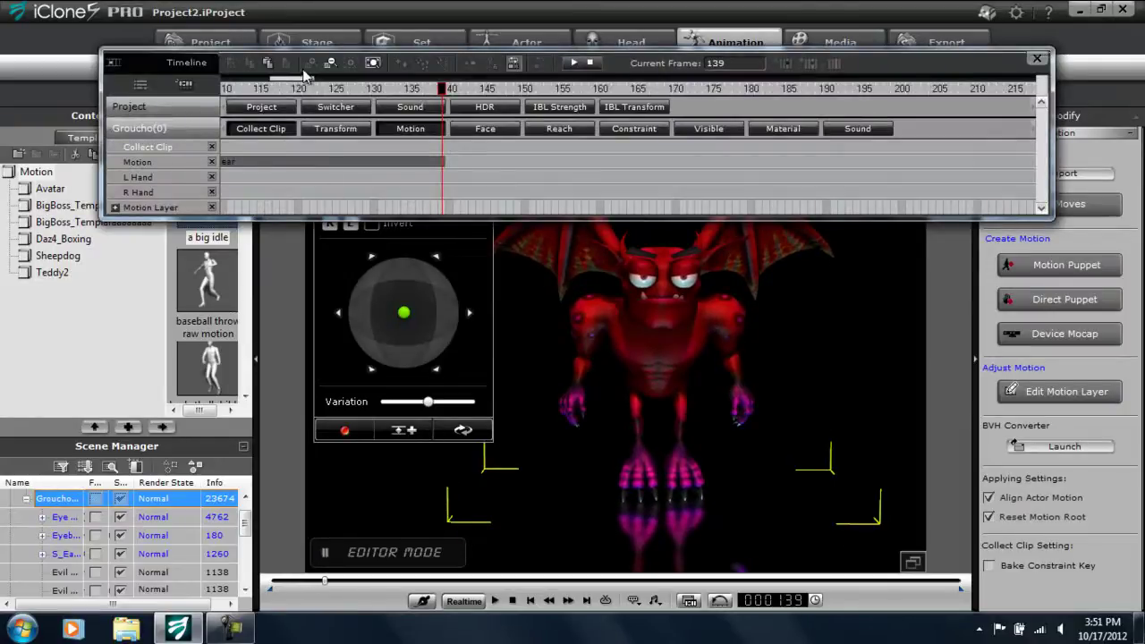
pyautogui.moveTo(304, 78); pyautogui.dragTo(255, 83)
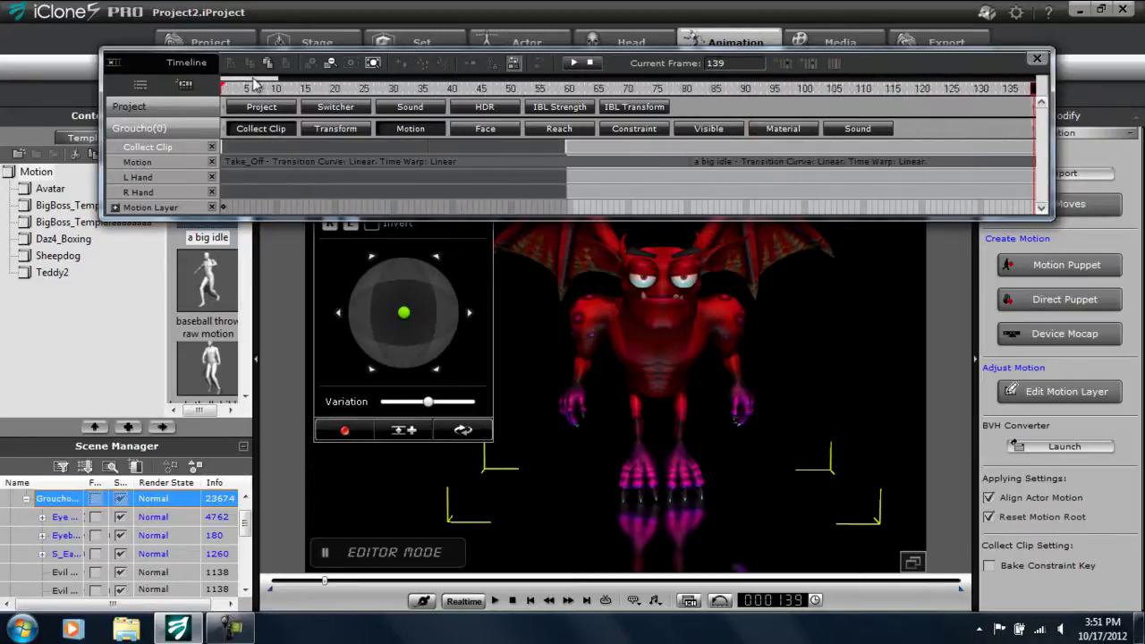
pyautogui.click(463, 161)
pyautogui.click(748, 162)
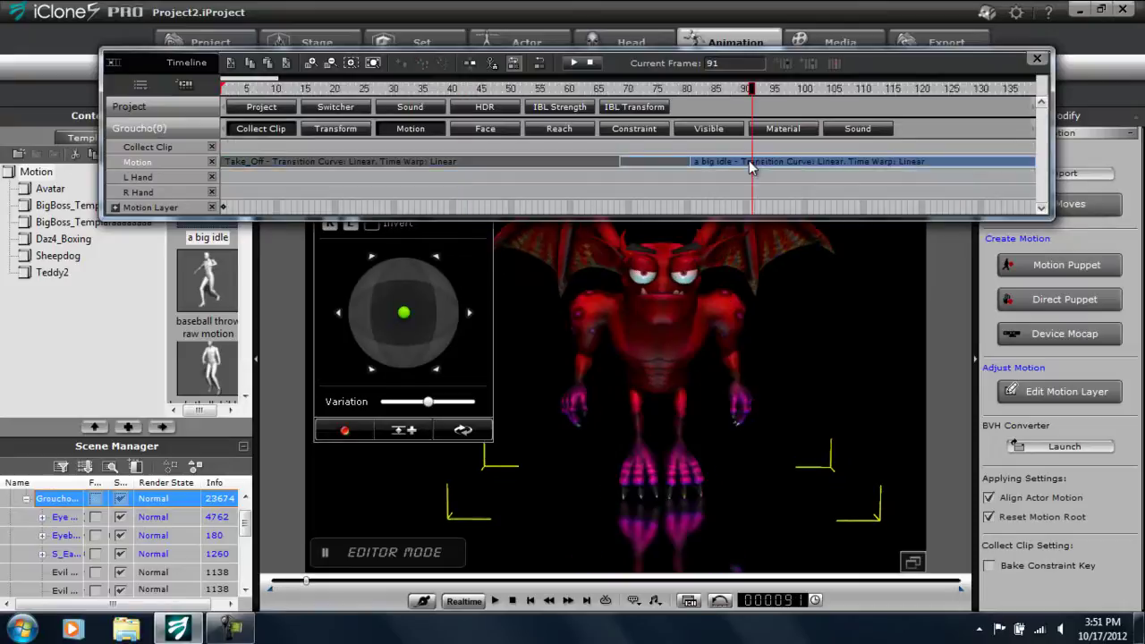
pyautogui.moveTo(277, 78); pyautogui.dragTo(466, 79)
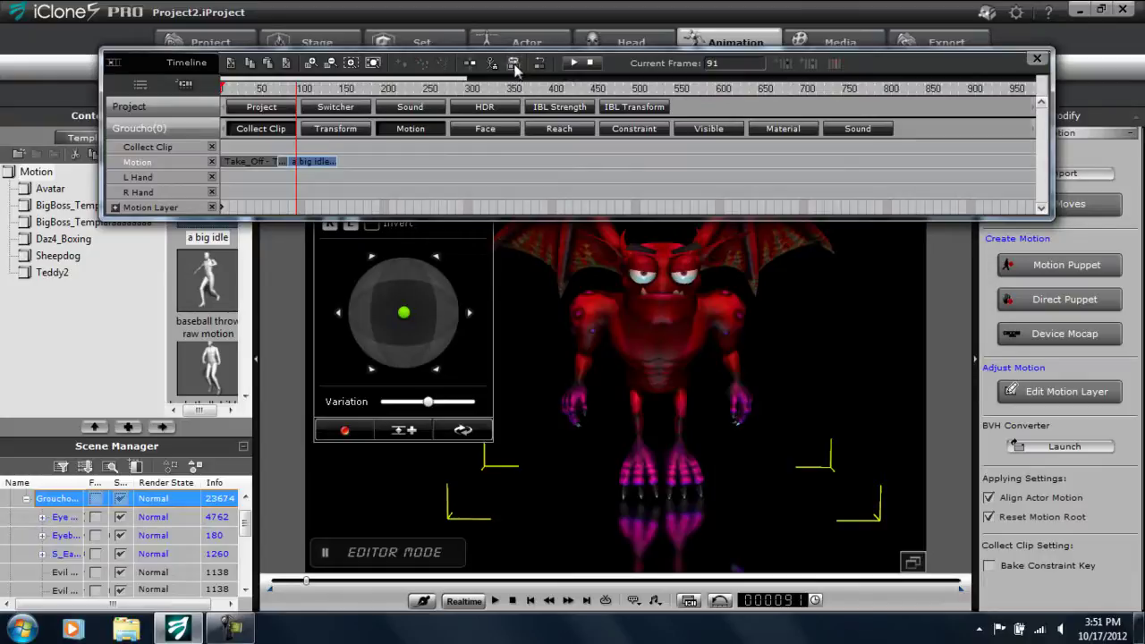
pyautogui.click(514, 64)
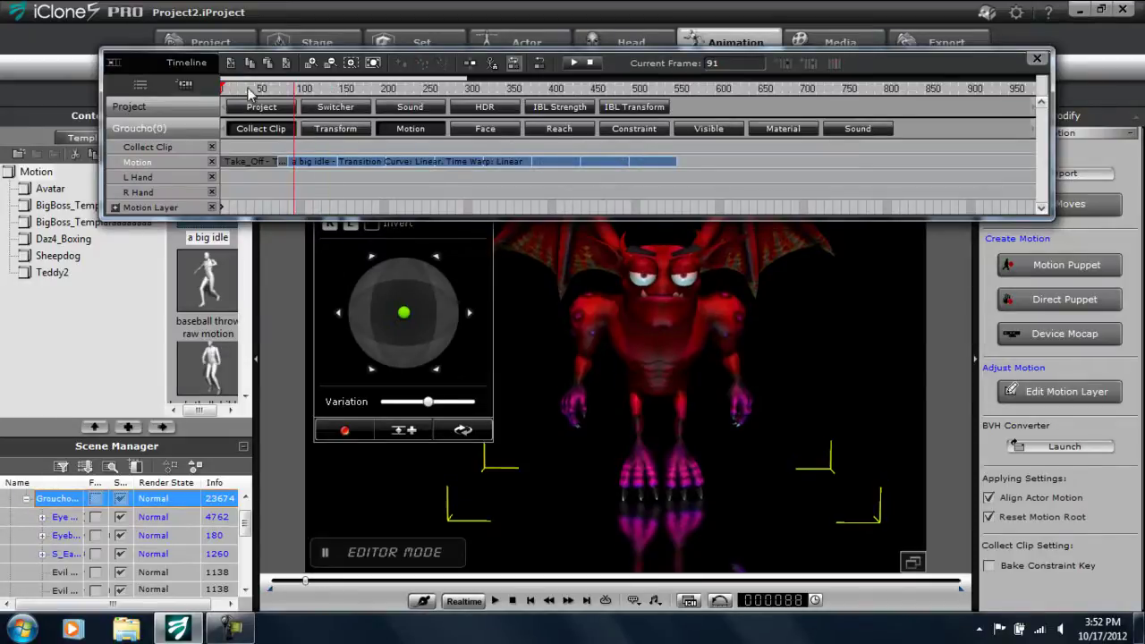
# Play the combined take-off and idle motion from the start, return to frame 1 and close the timeline.
pyautogui.moveTo(249, 93); pyautogui.dragTo(210, 94)
pyautogui.press('space')
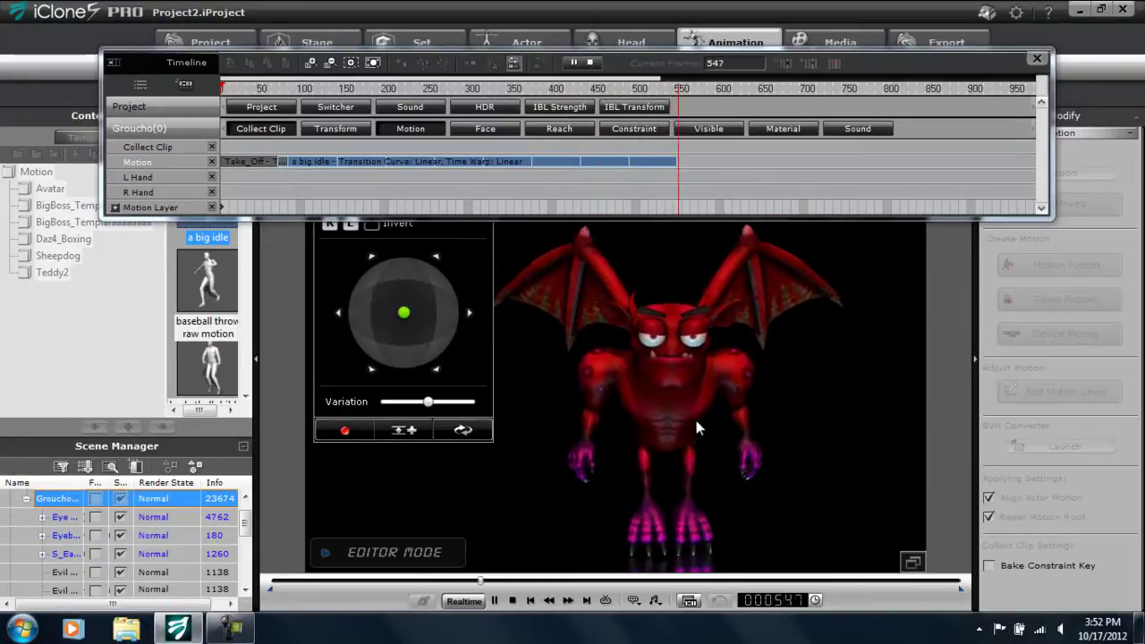
pyautogui.press('space')
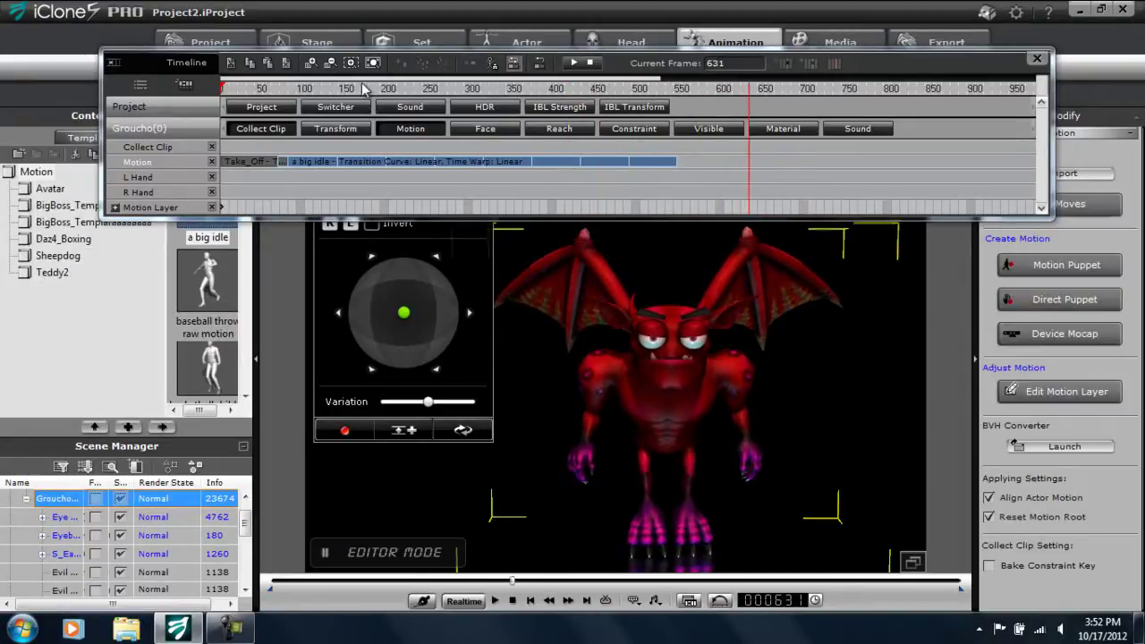
pyautogui.moveTo(358, 89); pyautogui.dragTo(188, 107)
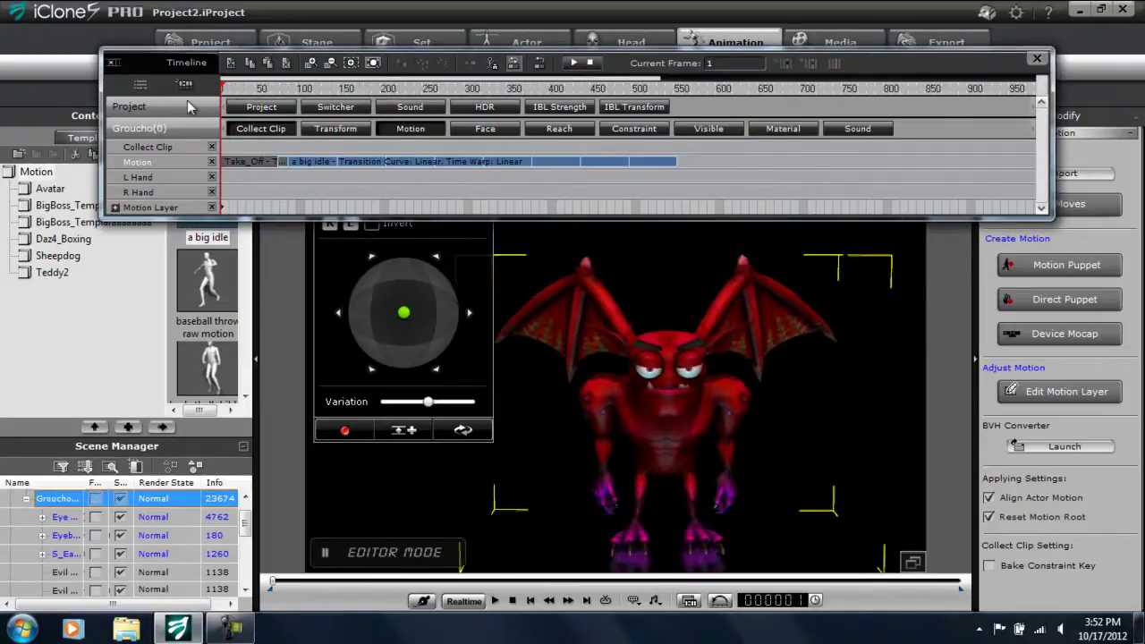
pyautogui.click(1038, 60)
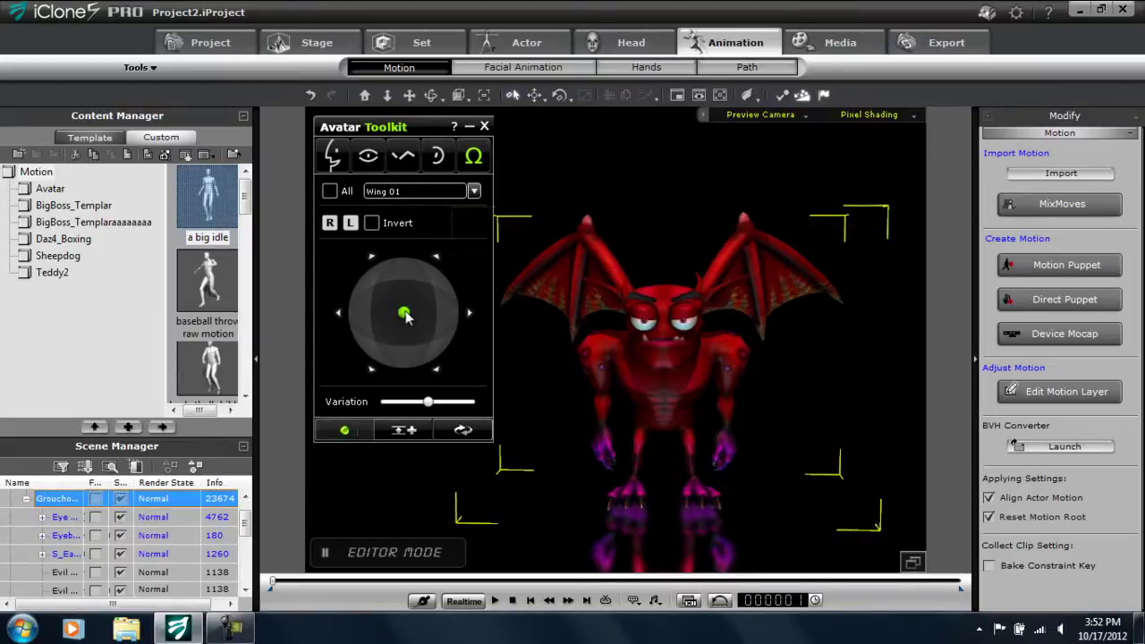
# Try recording a Wing 01 flapping clip with the Avatar Toolkit during playback, replay it and undo the recording.
pyautogui.press('space')
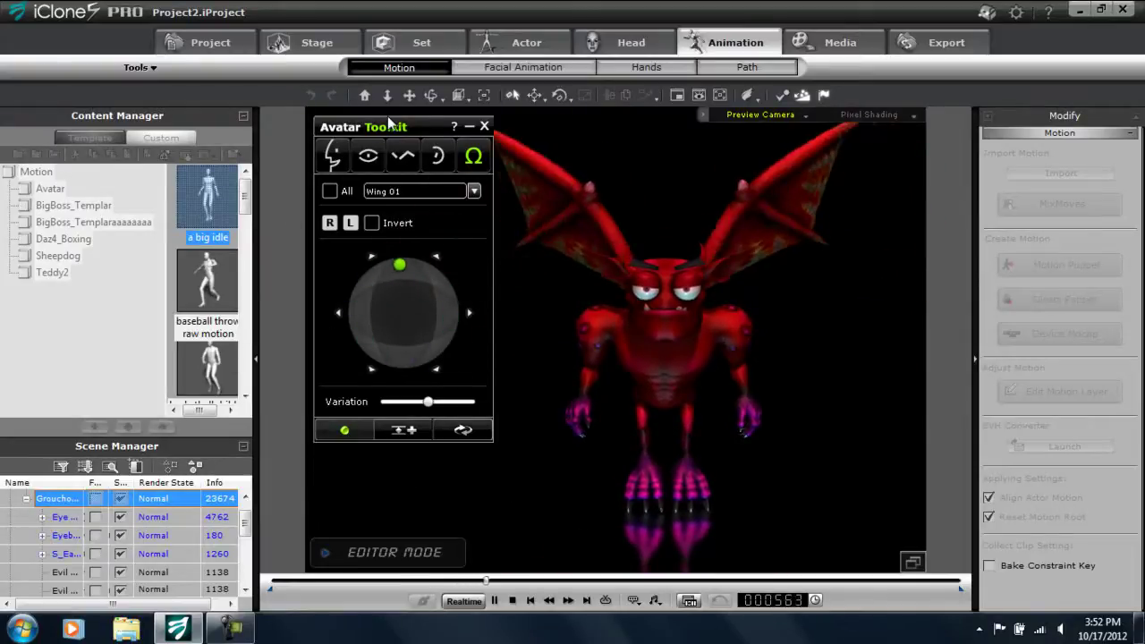
pyautogui.press('space')
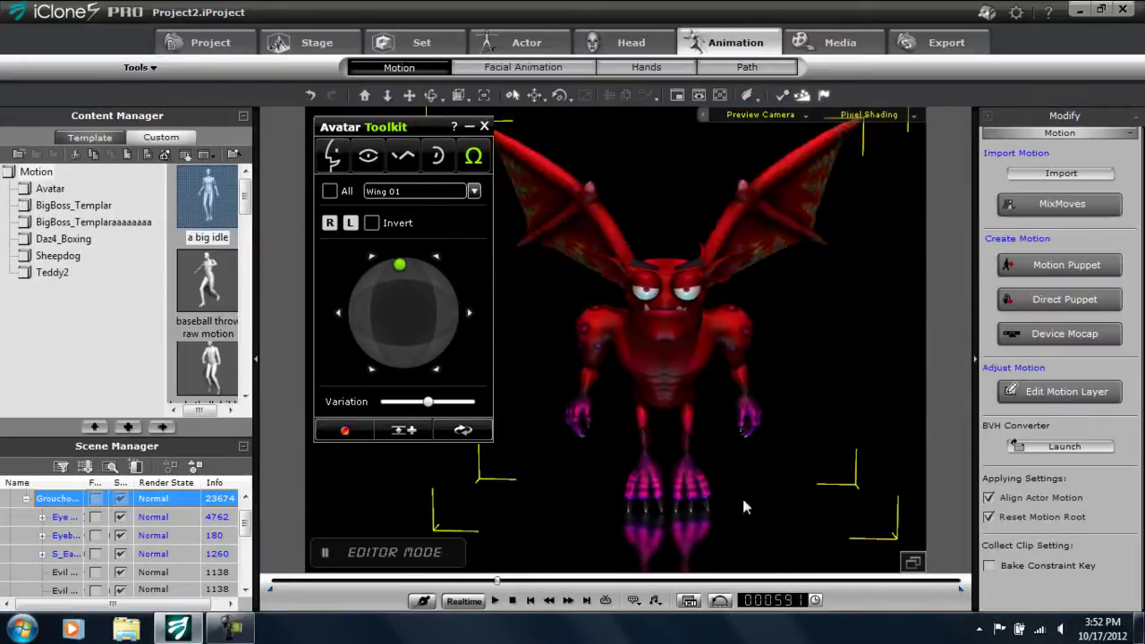
pyautogui.click(513, 600)
pyautogui.press('space')
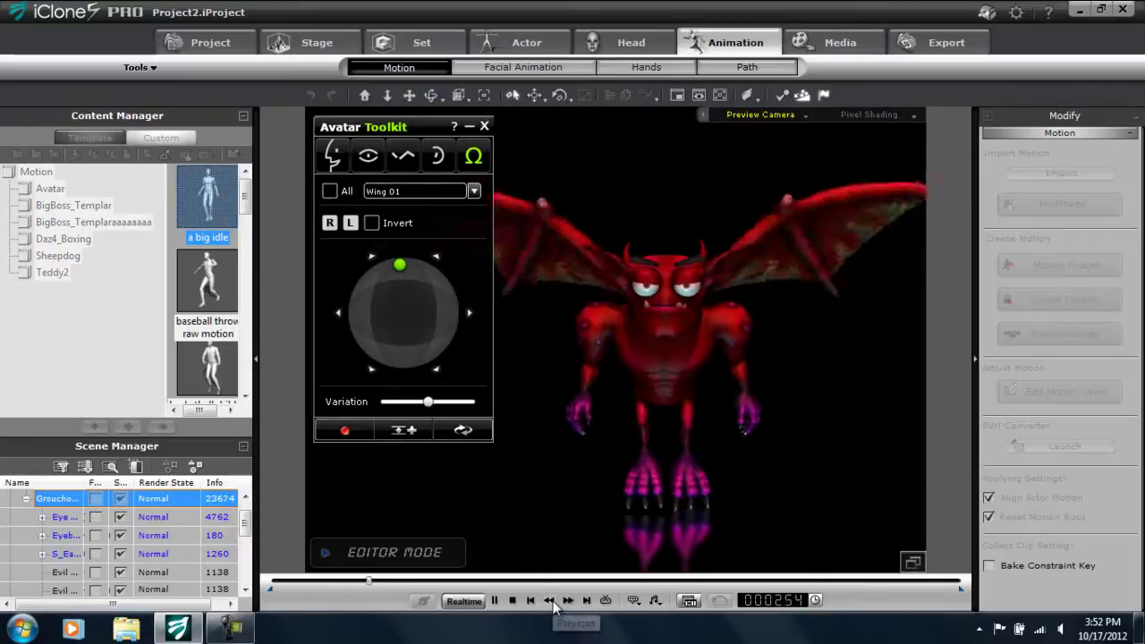
pyautogui.click(512, 600)
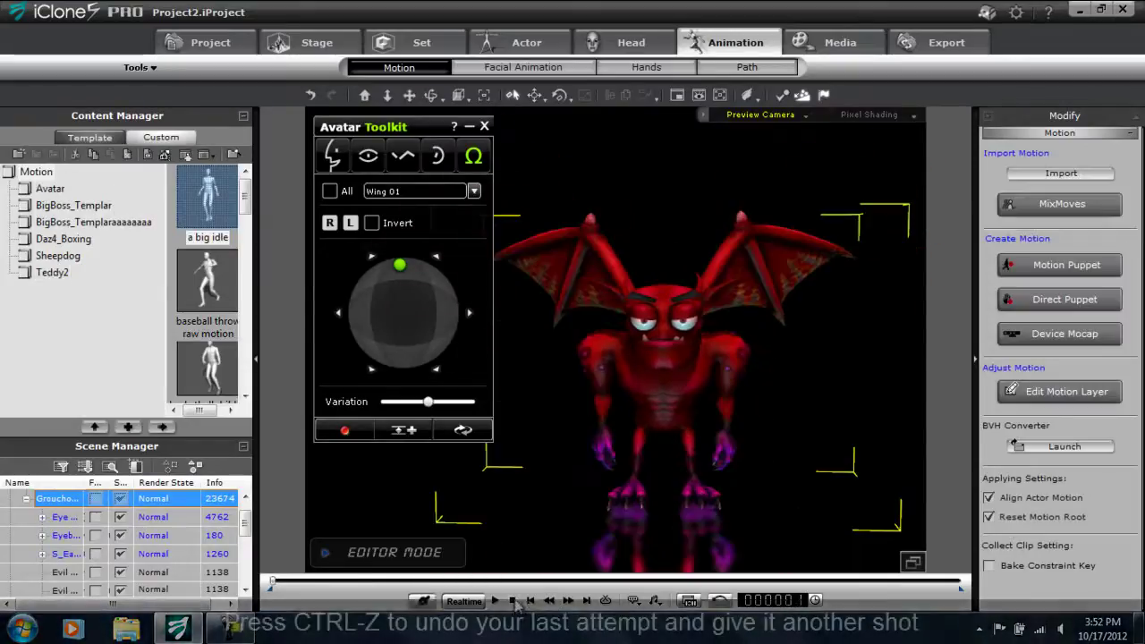
pyautogui.hotkey('ctrl', 'z')
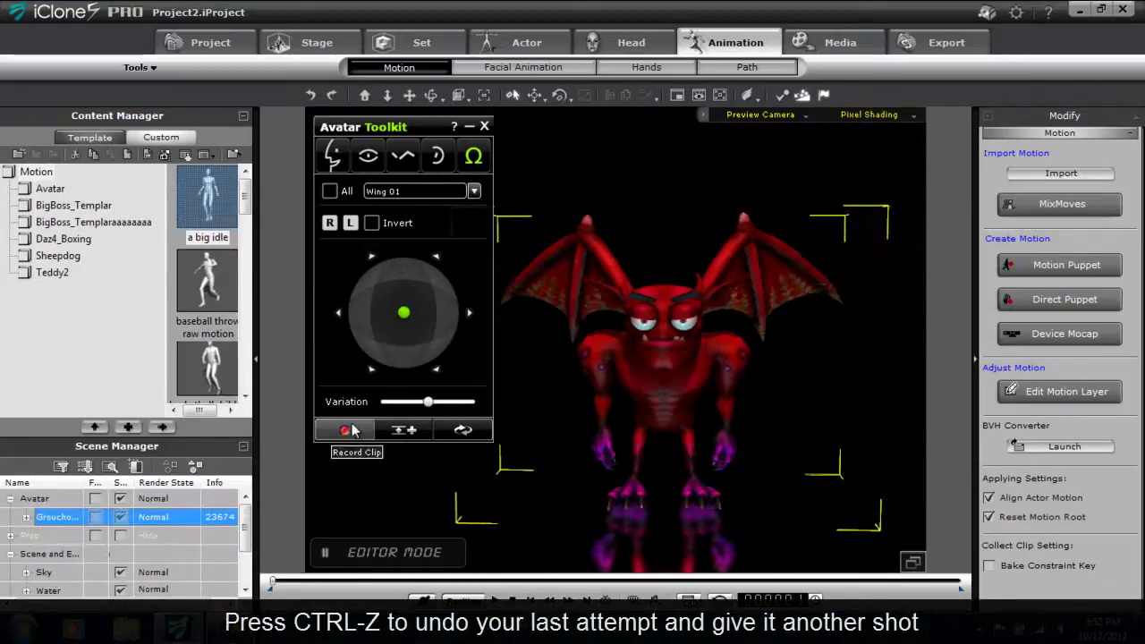
# Record a new Wing 01 flapping clip with the Avatar Toolkit from frame 1 to about frame 666 and rewind.
pyautogui.press('space')
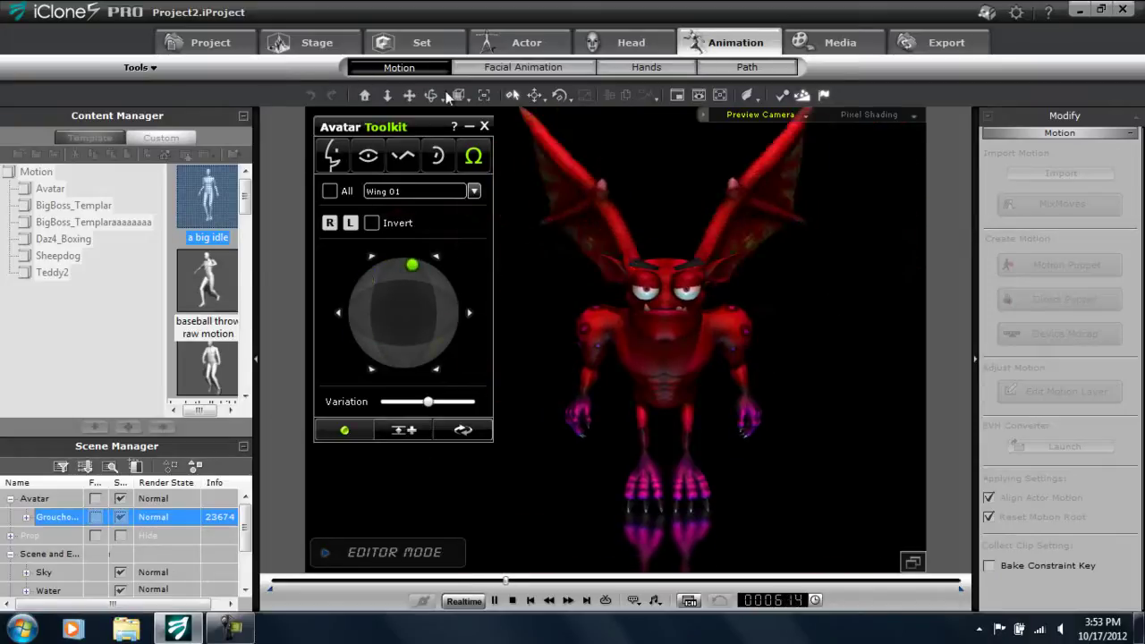
pyautogui.press('space')
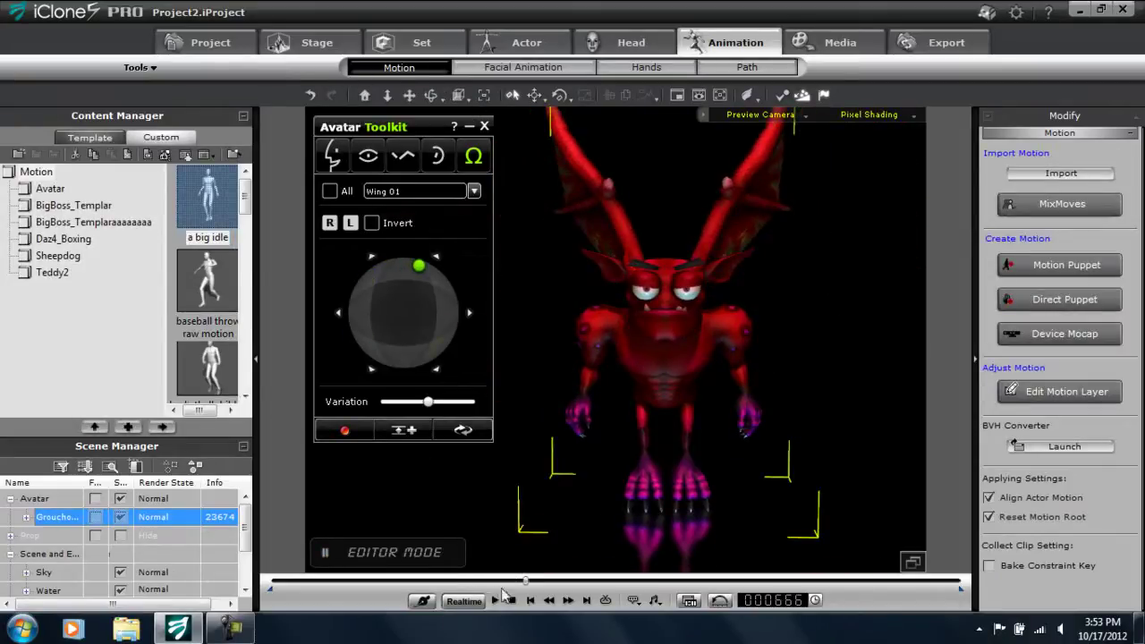
pyautogui.click(515, 601)
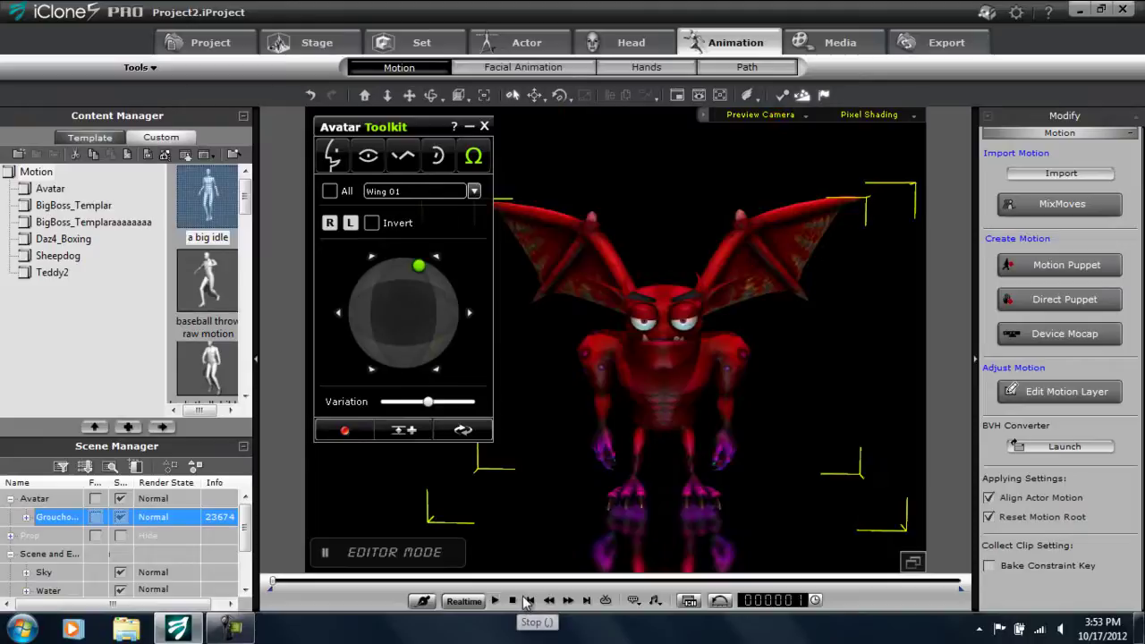
# Open the timeline and replay the take-off and hovering motion to review the recorded wing flapping.
pyautogui.press('F3')
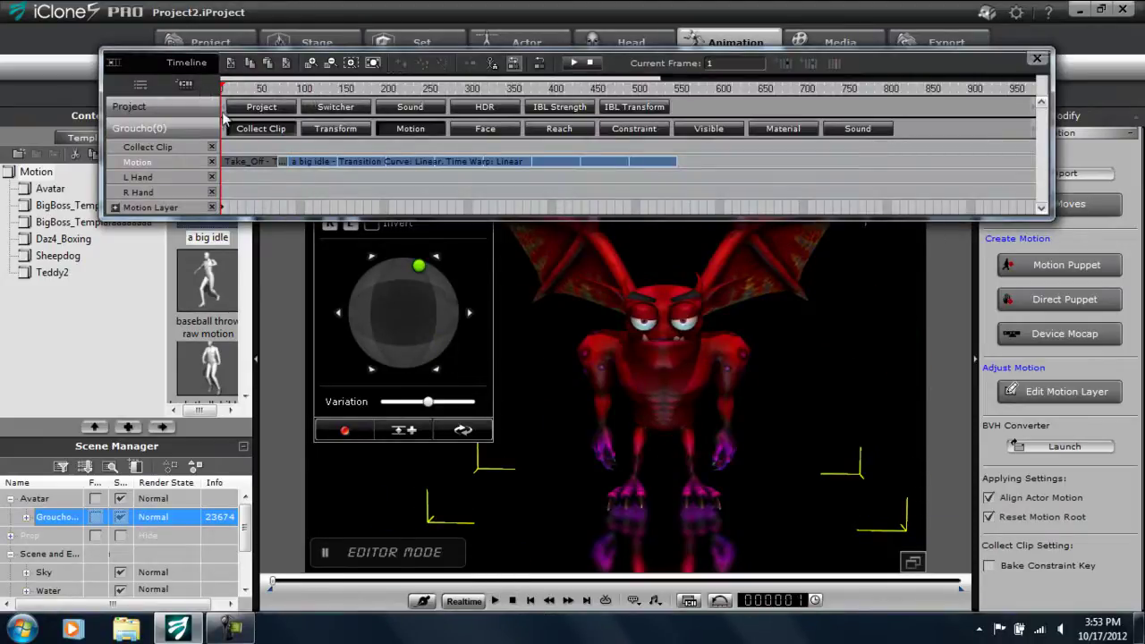
pyautogui.moveTo(708, 407); pyautogui.dragTo(711, 451, button='middle')
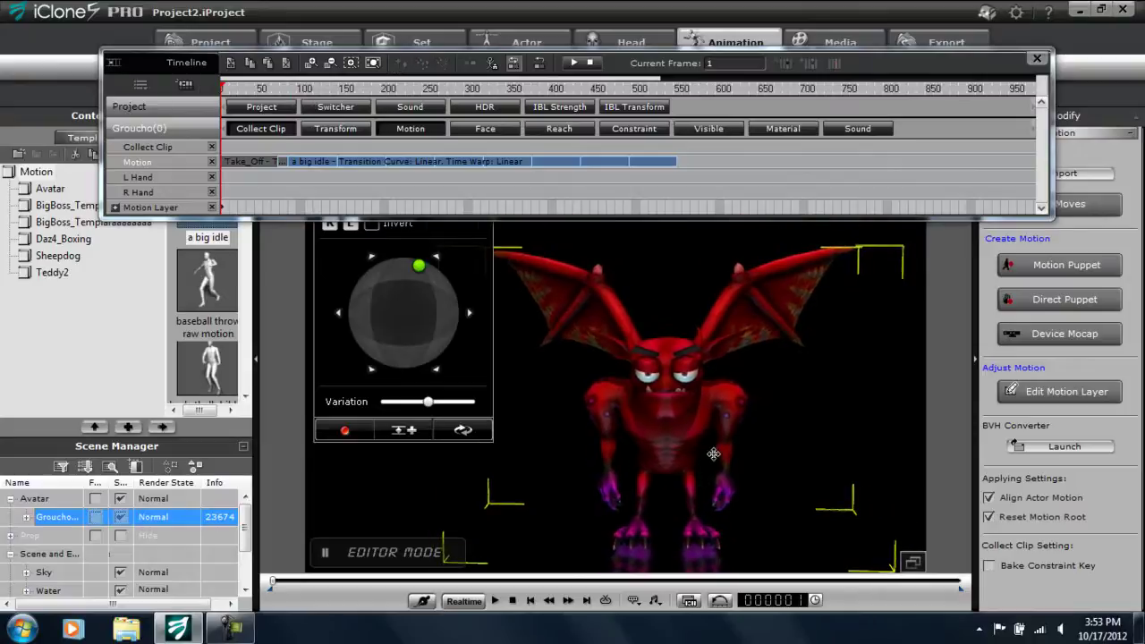
pyautogui.click(248, 90)
pyautogui.press('space')
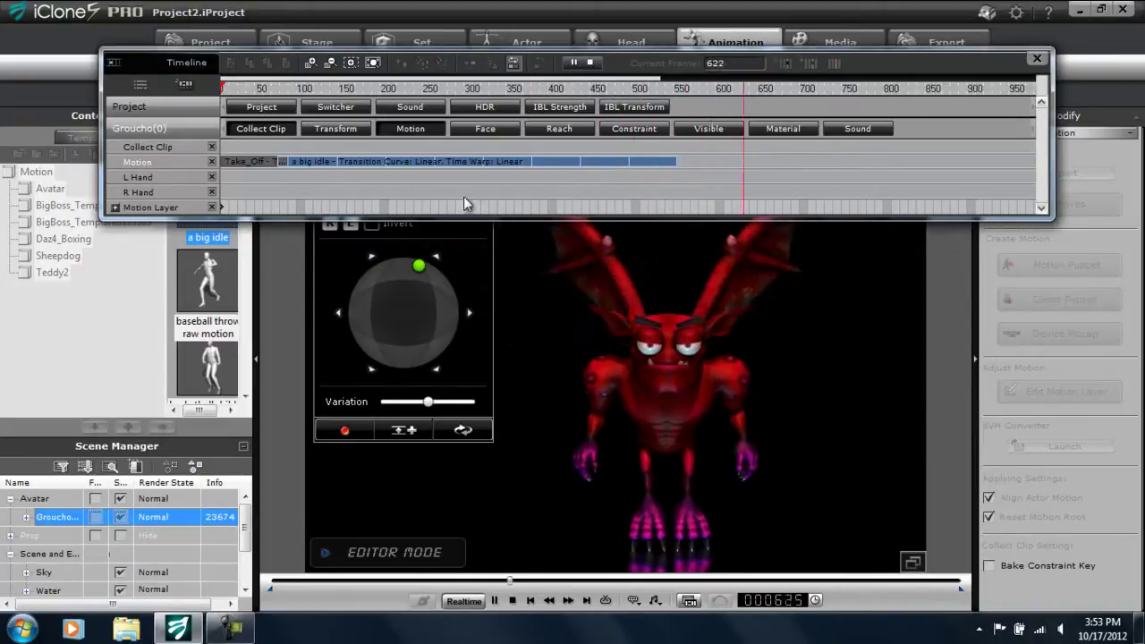
pyautogui.press('space')
# Show the Wing accessory's Animation track in the timeline and hide the character's Collect Clip track.
pyautogui.click(140, 85)
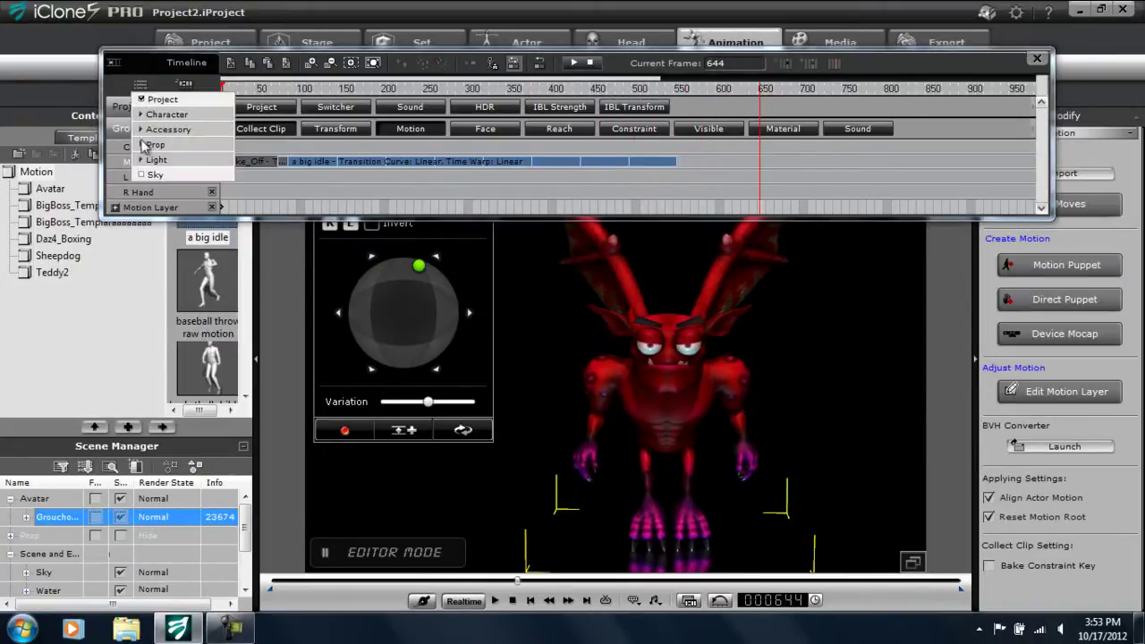
pyautogui.click(140, 130)
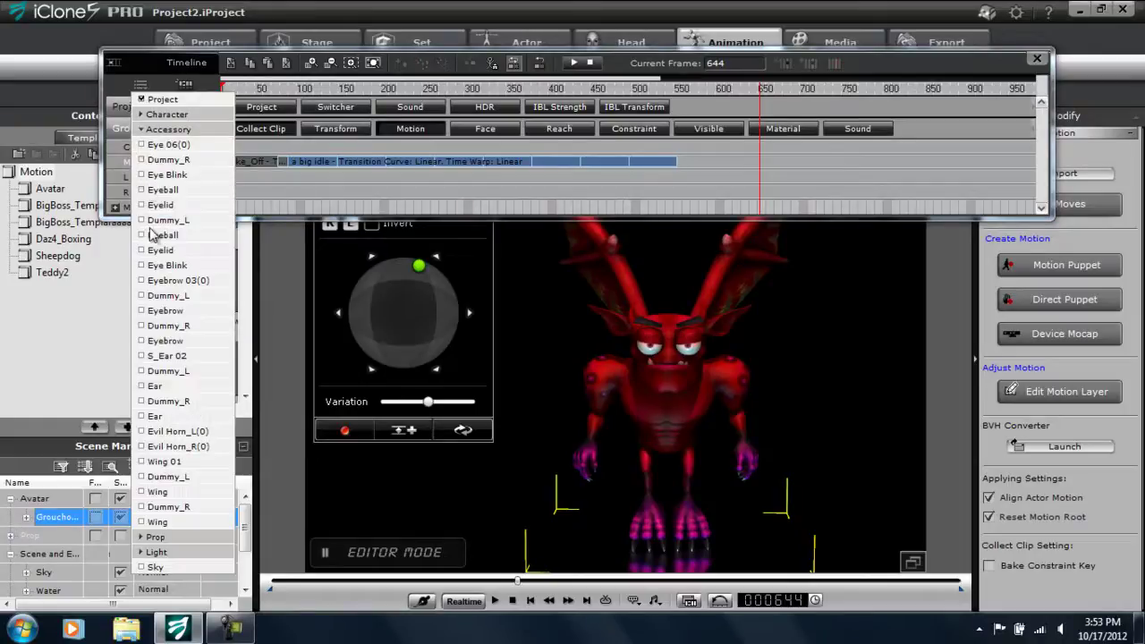
pyautogui.click(143, 493)
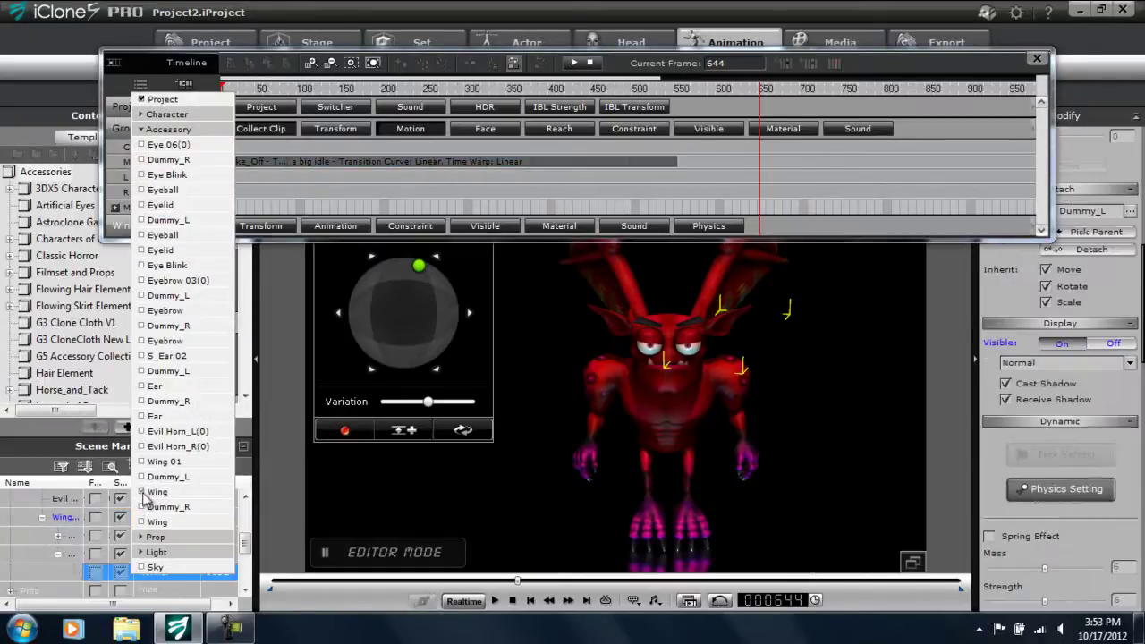
pyautogui.click(147, 68)
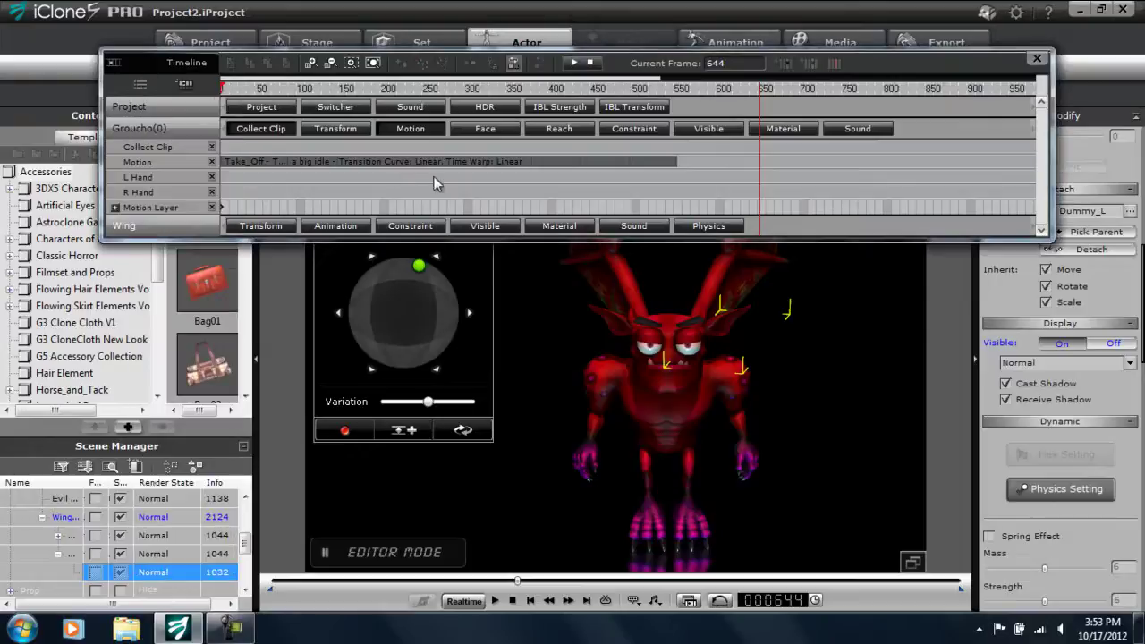
pyautogui.click(354, 226)
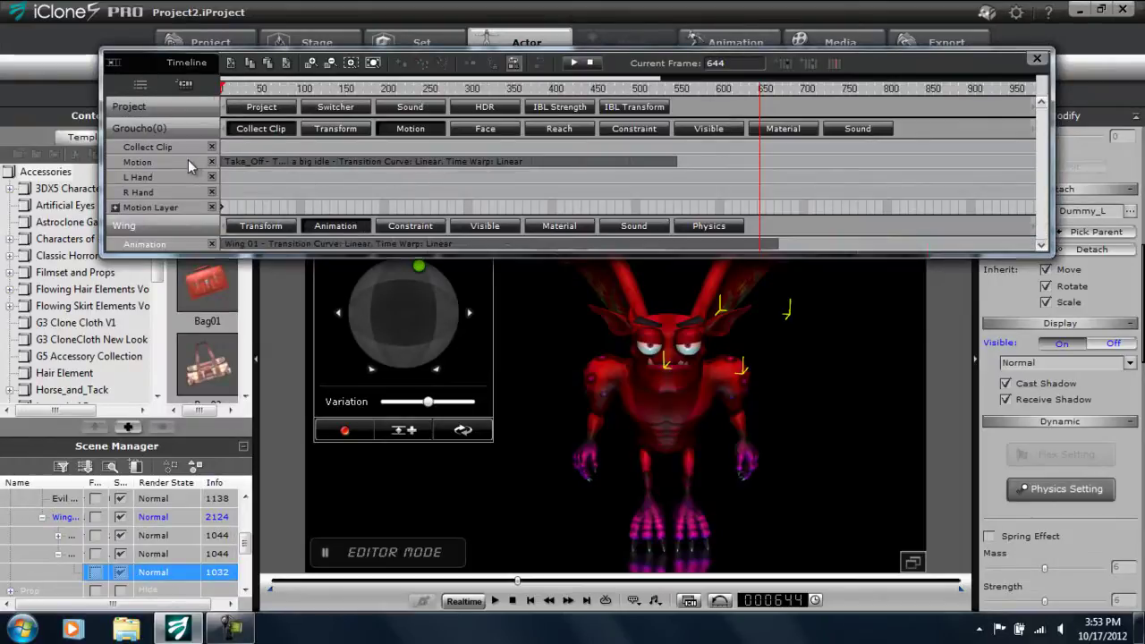
pyautogui.click(268, 129)
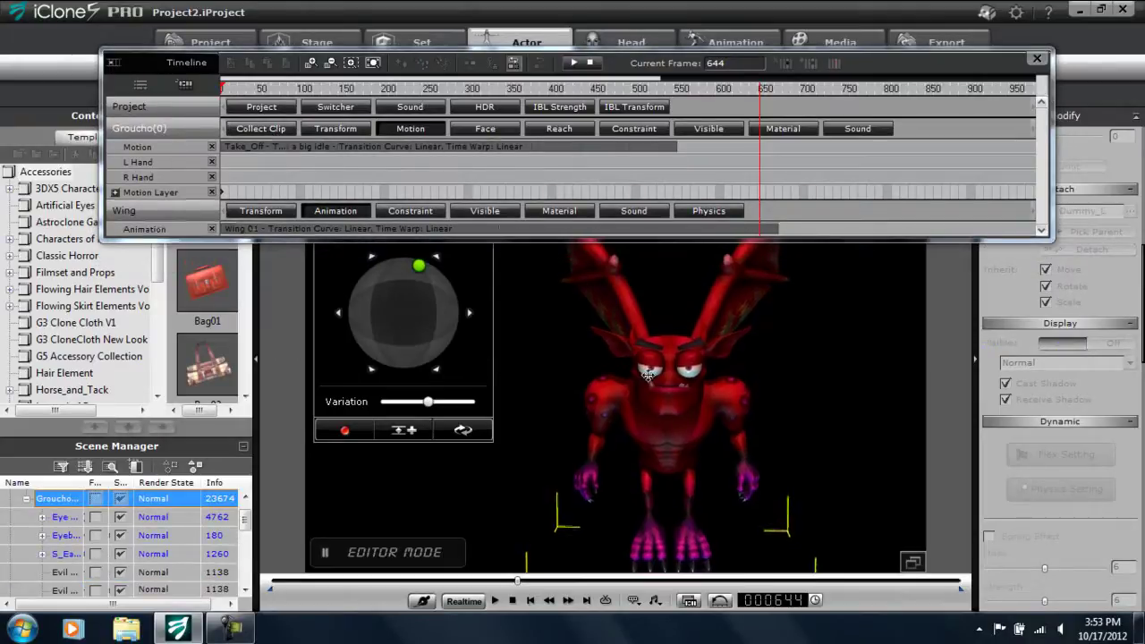
# Try shortening the Wing 01 animation clip to end at about frame 605, undo it and replay the motion from frame 1.
pyautogui.moveTo(618, 97); pyautogui.dragTo(681, 96)
pyautogui.click(750, 231)
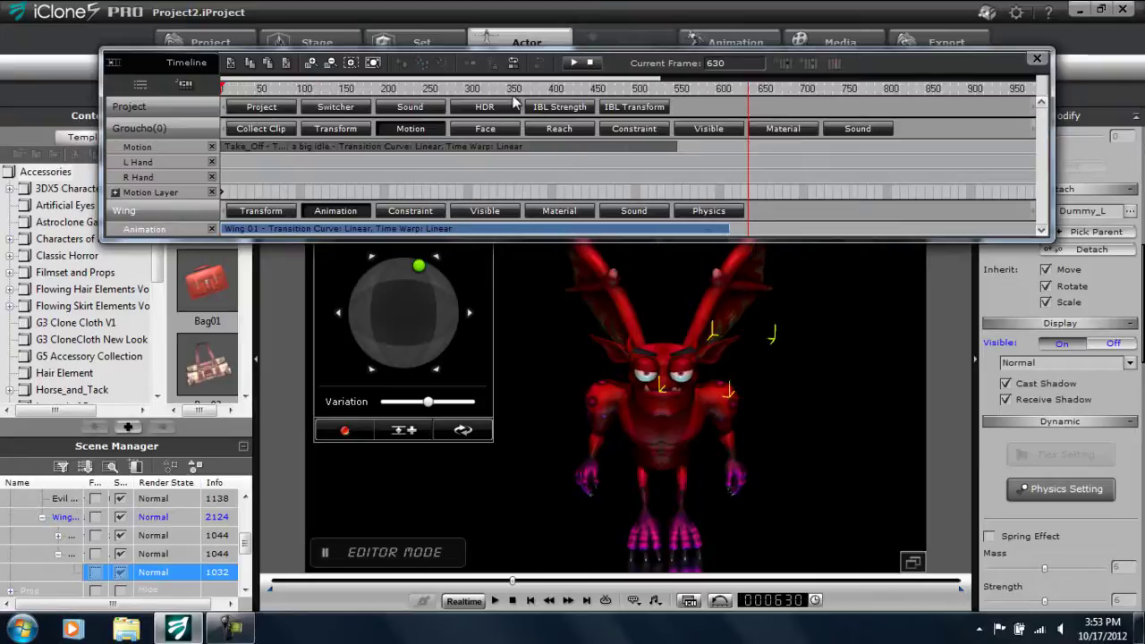
pyautogui.moveTo(512, 95); pyautogui.dragTo(158, 88)
pyautogui.press('space')
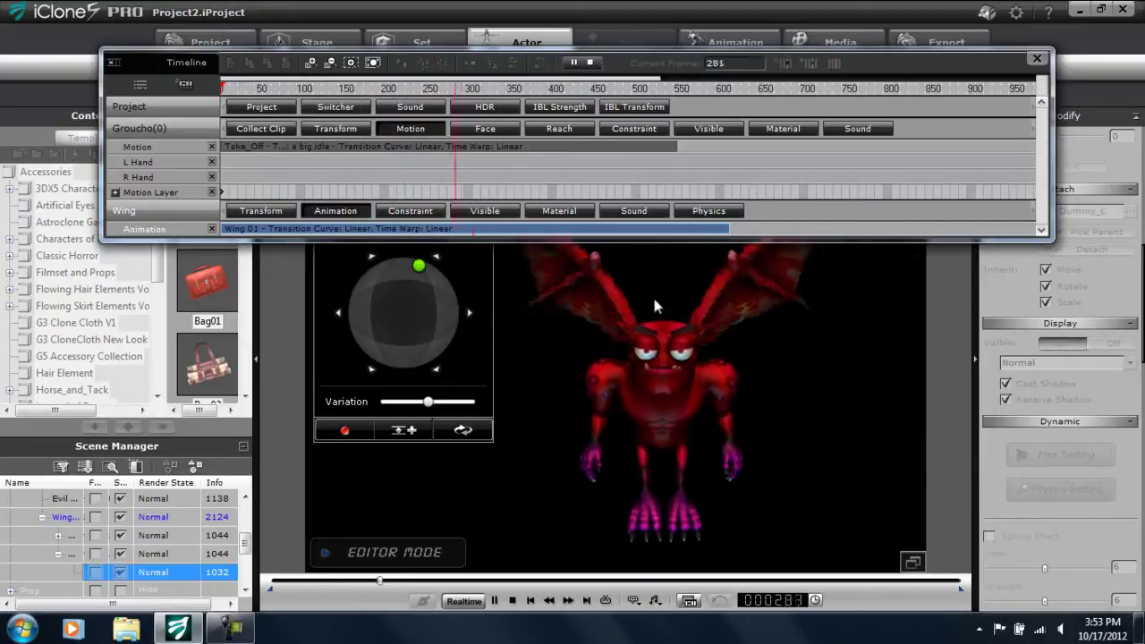
pyautogui.press('space')
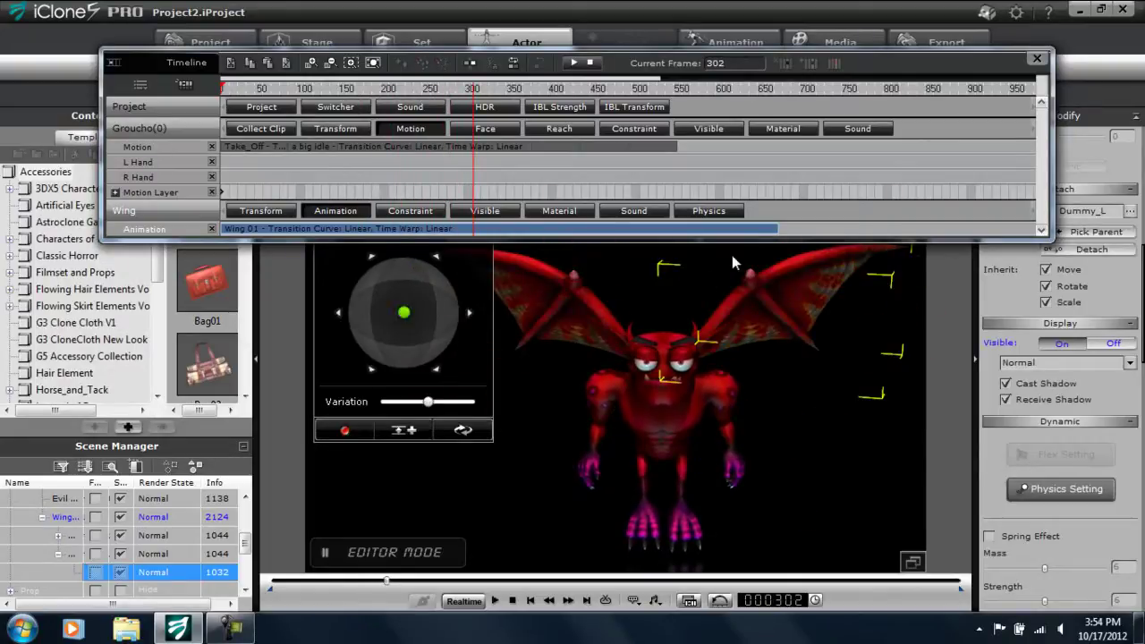
pyautogui.moveTo(511, 87); pyautogui.dragTo(193, 99)
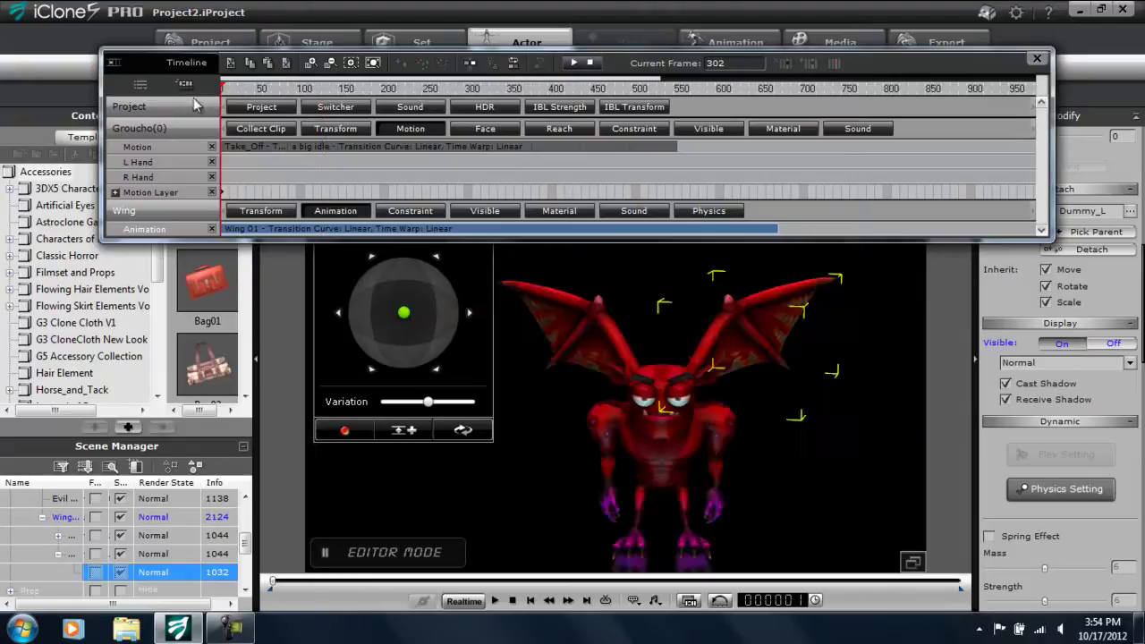
pyautogui.press('space')
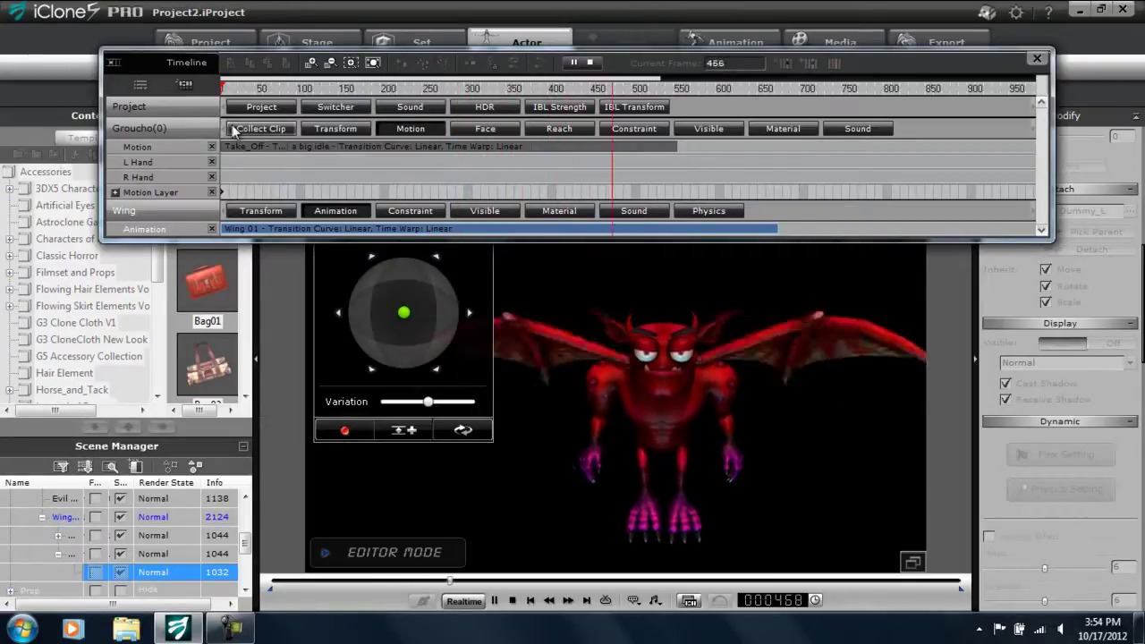
# Select the monster and apply the Landing motion from the Wing Perform templates at frame 545, the end of the hovering motion.
pyautogui.click(660, 85)
pyautogui.moveTo(646, 91); pyautogui.dragTo(677, 103)
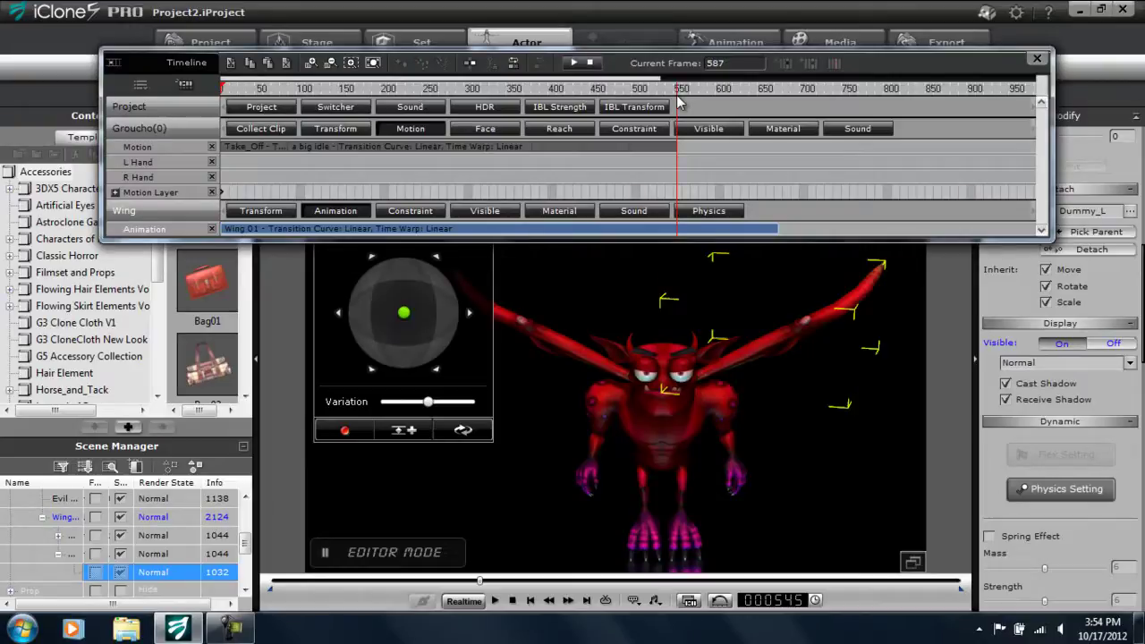
pyautogui.click(1039, 60)
pyautogui.click(720, 44)
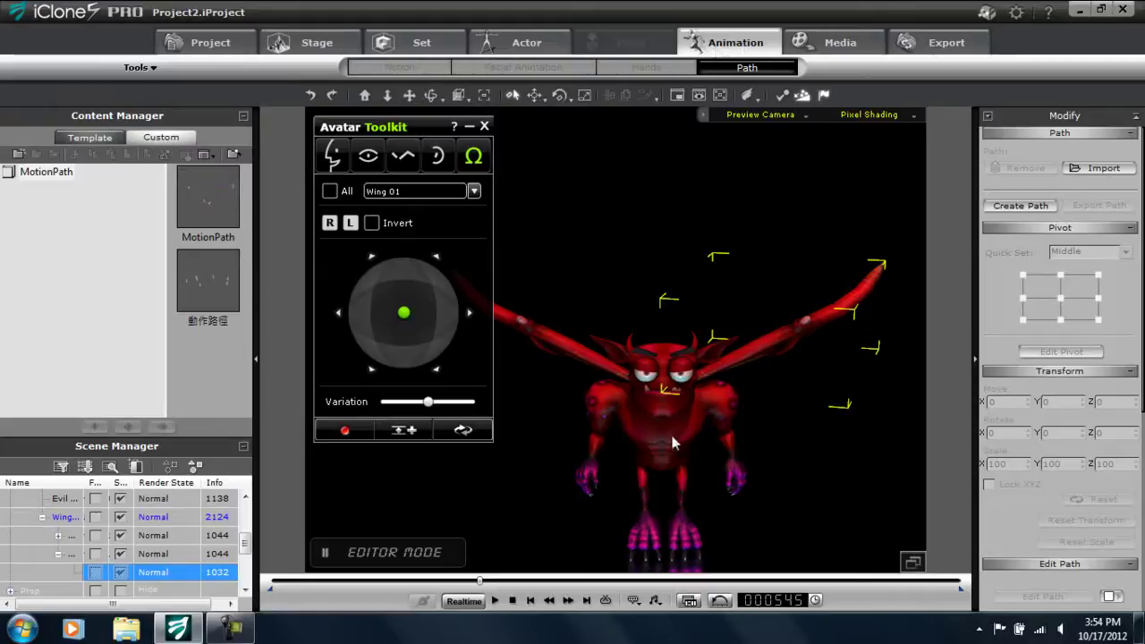
pyautogui.click(626, 407)
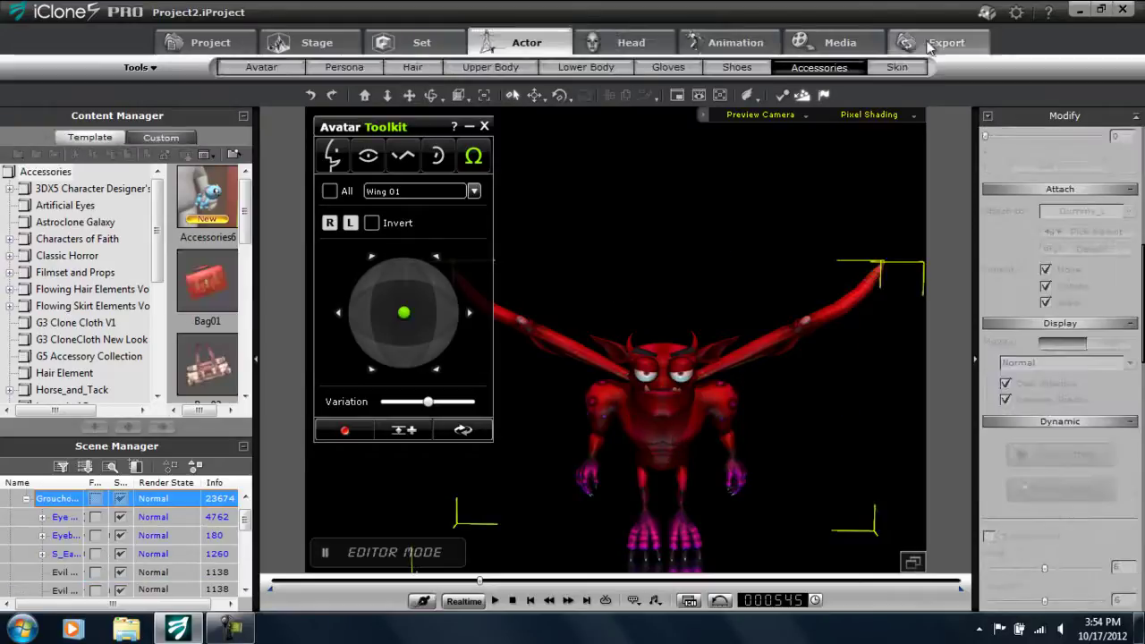
pyautogui.click(738, 44)
pyautogui.click(94, 140)
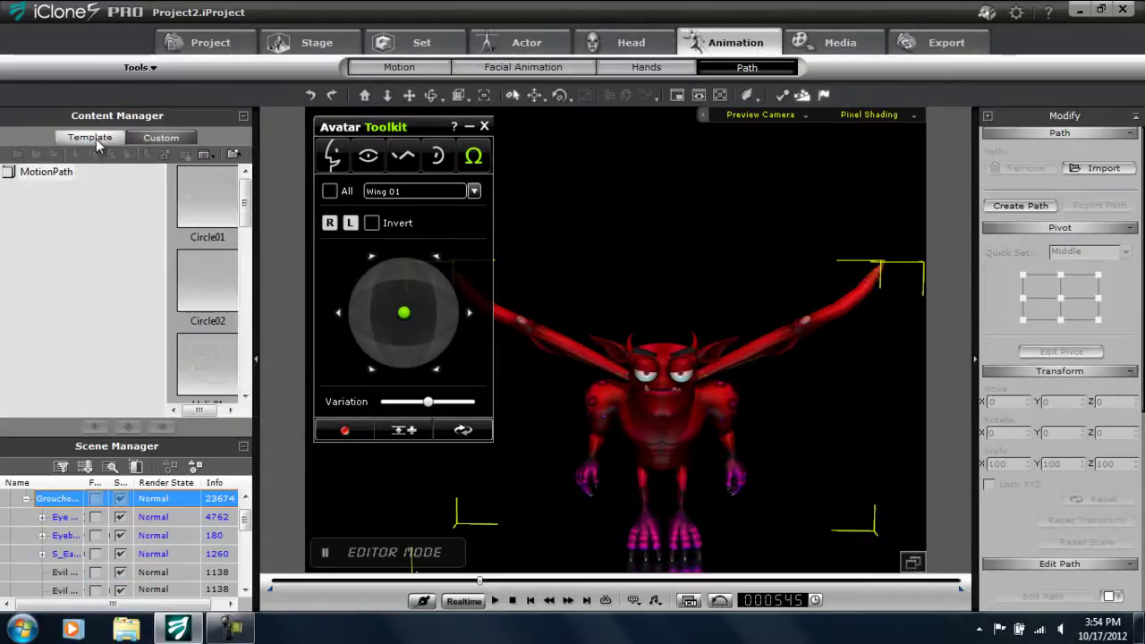
pyautogui.click(420, 70)
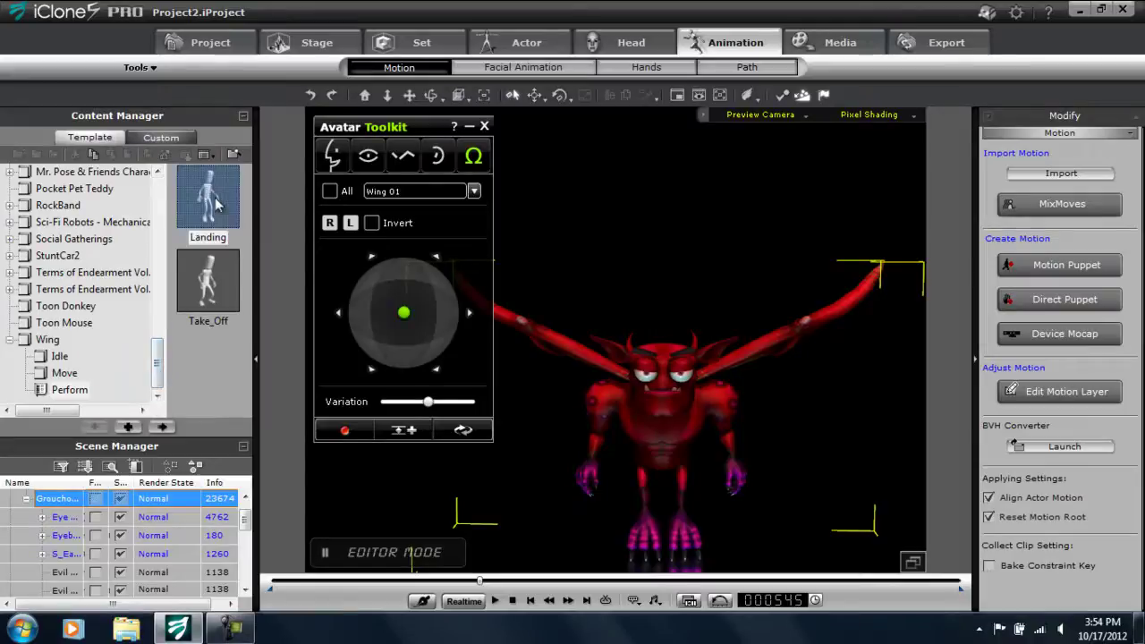
pyautogui.doubleClick(215, 202)
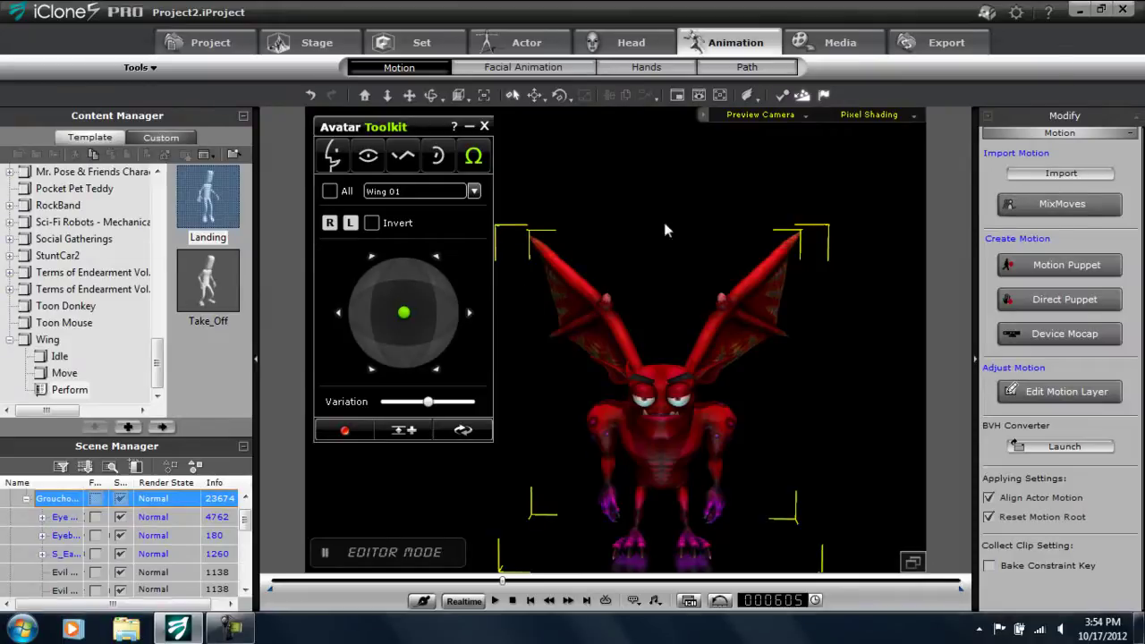
# Zoom the timeline in on the Landing clip and replay it against the recorded wing flapping.
pyautogui.press('F3')
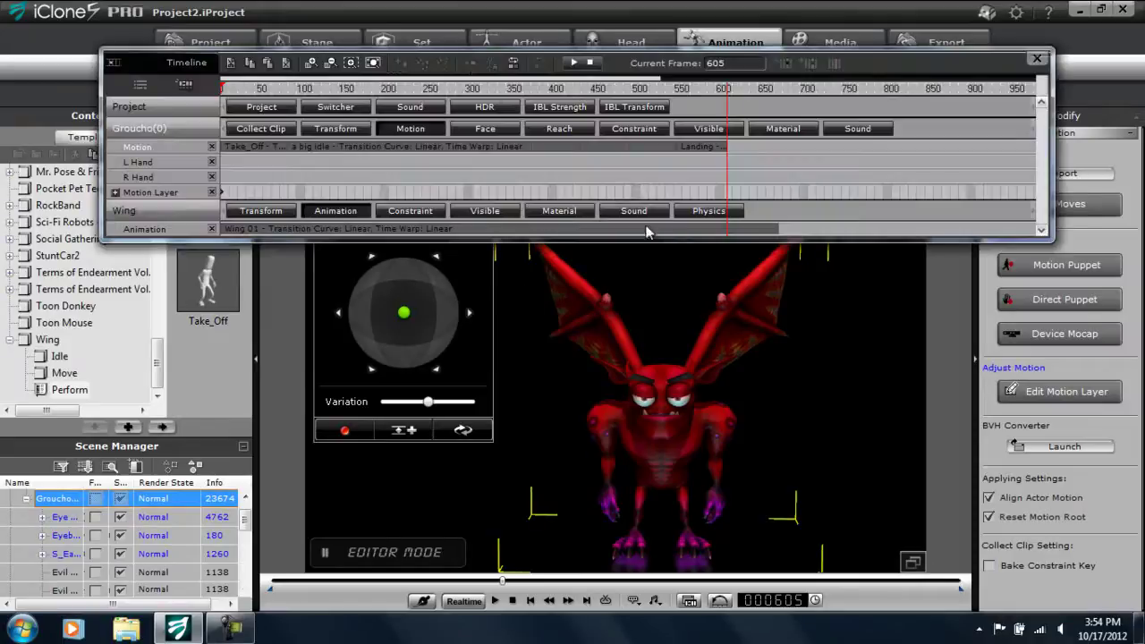
pyautogui.click(675, 93)
pyautogui.moveTo(661, 78); pyautogui.dragTo(493, 84)
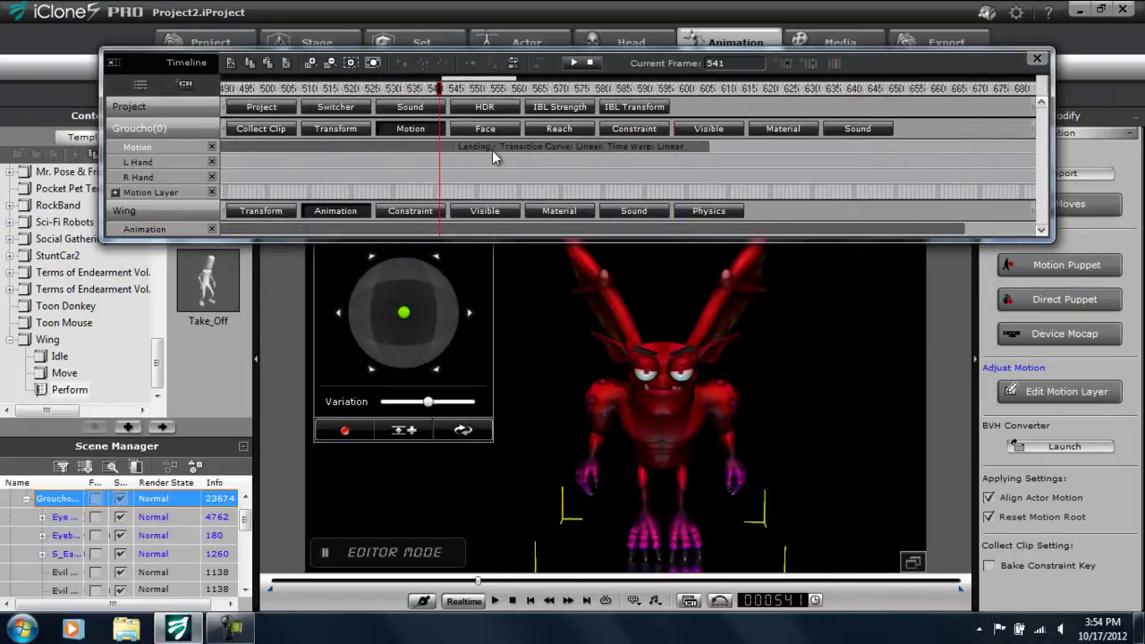
pyautogui.moveTo(411, 89); pyautogui.dragTo(265, 89)
pyautogui.press('space')
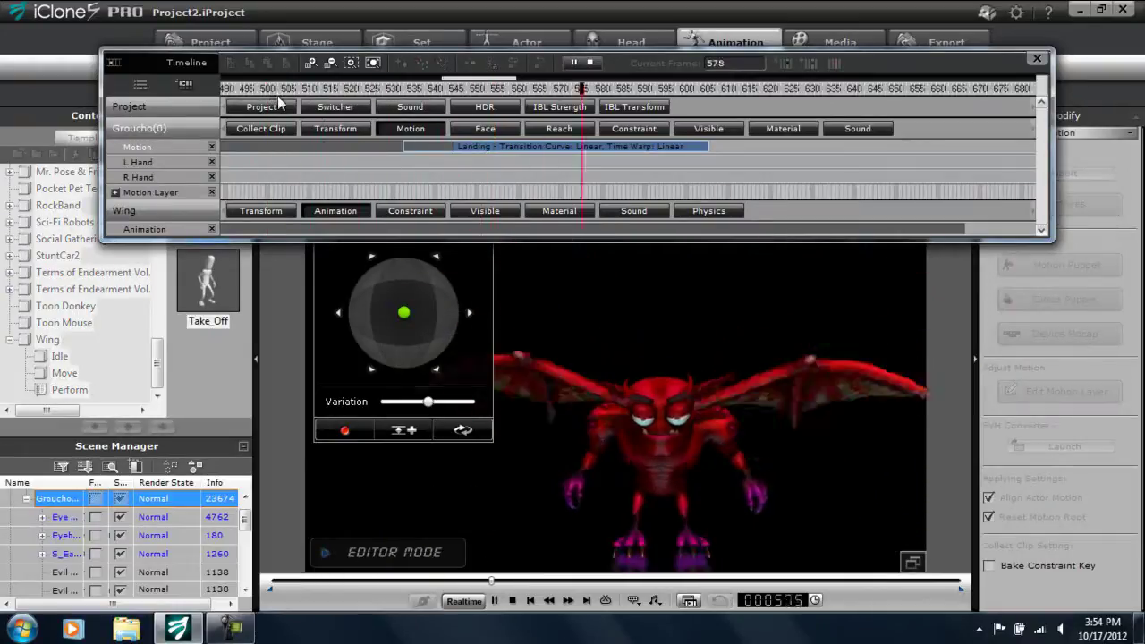
pyautogui.press('space')
# Break the Wing 01 animation clip at frame 539 and delete the part after the break.
pyautogui.moveTo(336, 89); pyautogui.dragTo(430, 109)
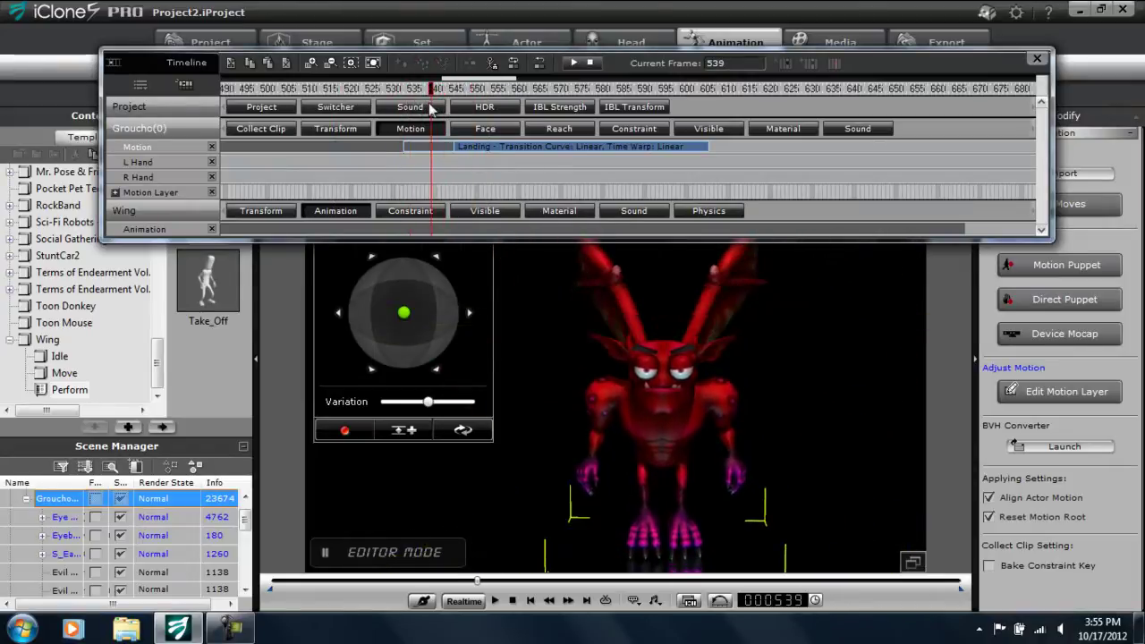
pyautogui.rightClick(432, 232)
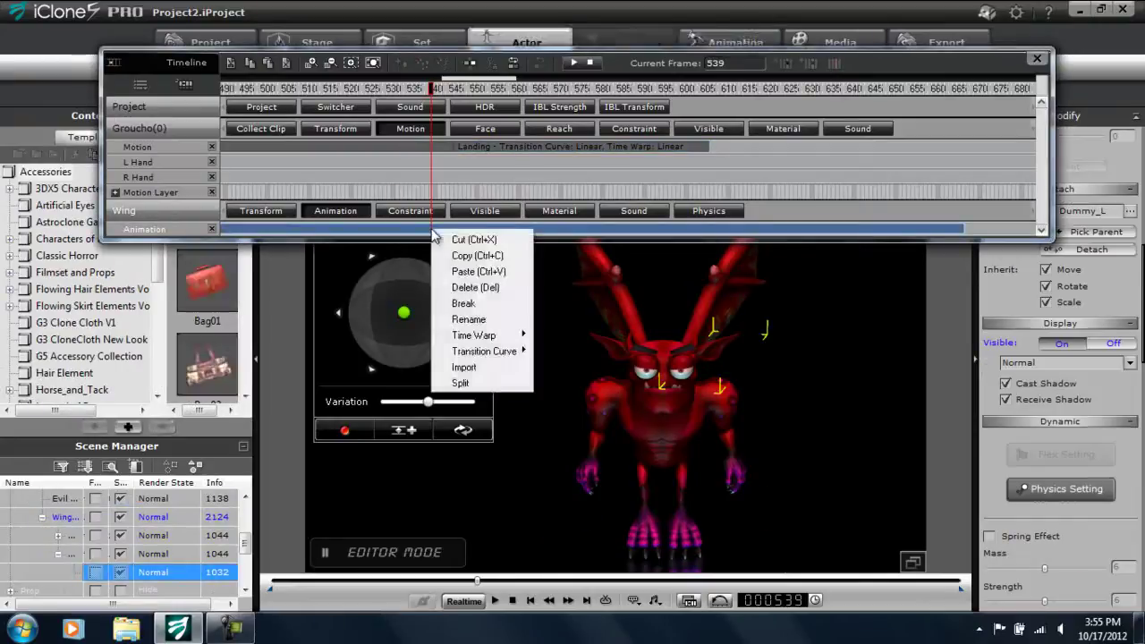
pyautogui.click(491, 304)
pyautogui.click(541, 228)
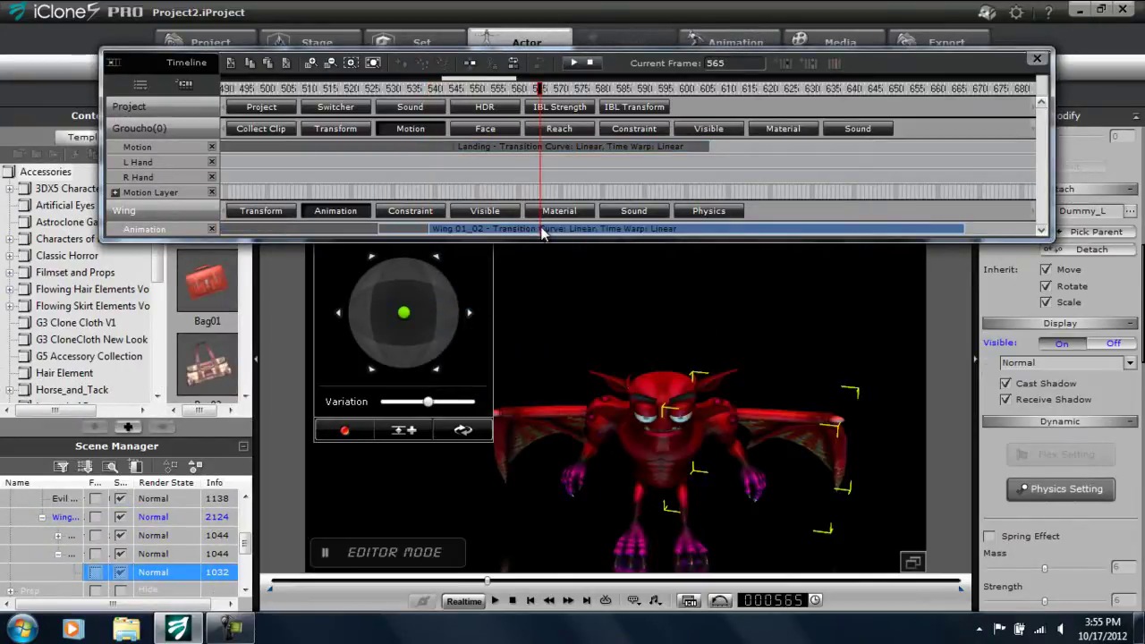
pyautogui.press('Delete')
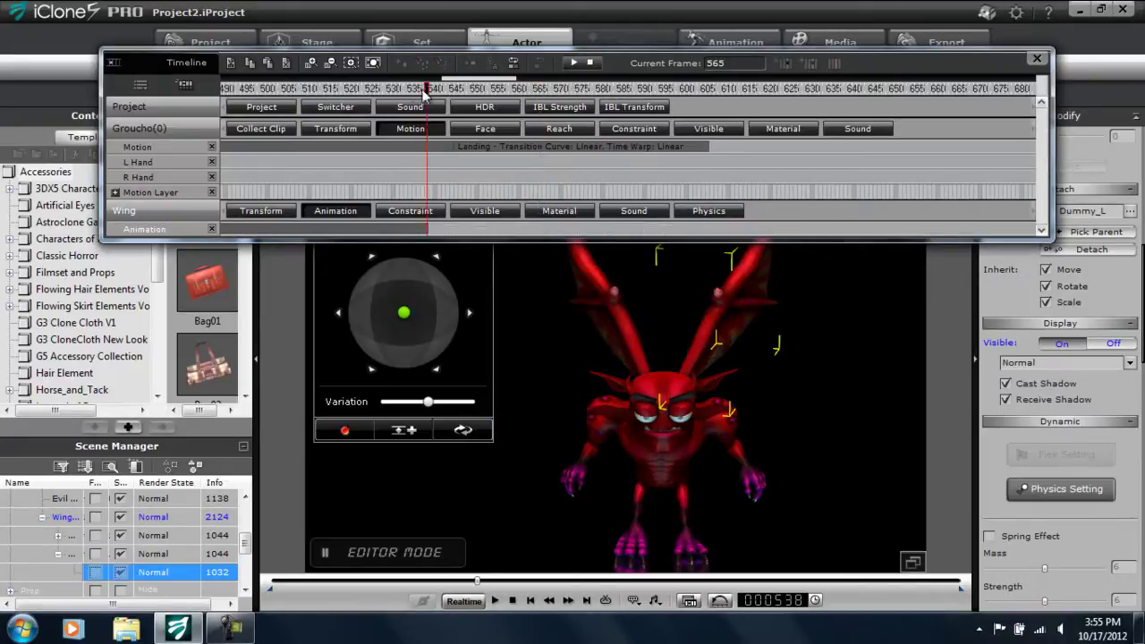
# Replay the landing to review the motion with the trimmed wing flapping.
pyautogui.moveTo(424, 93); pyautogui.dragTo(263, 91)
pyautogui.press('space')
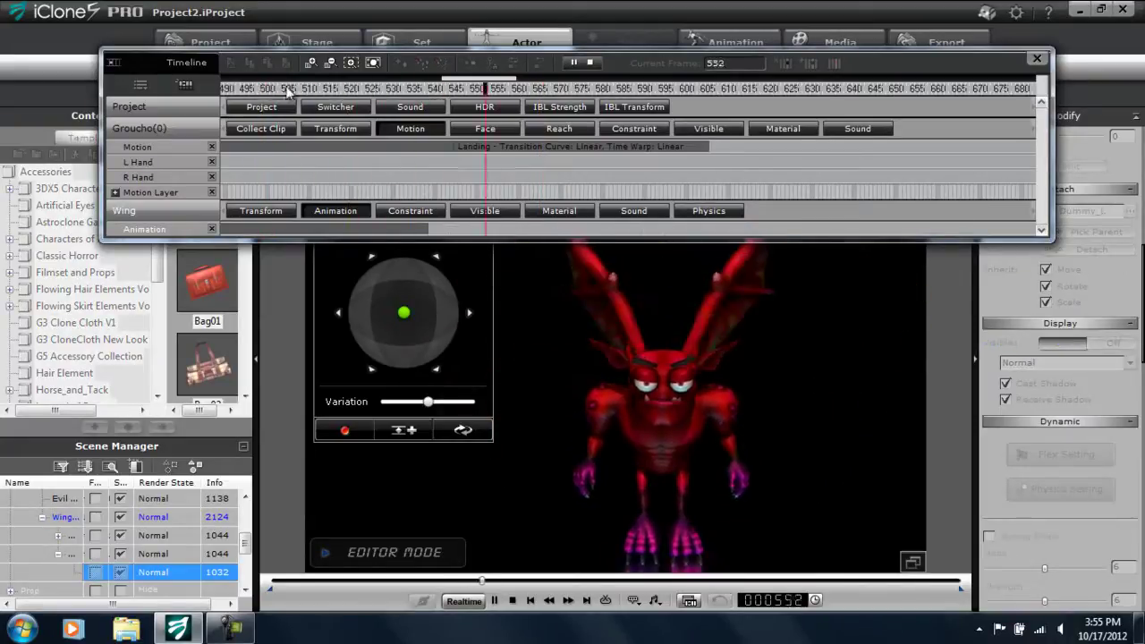
pyautogui.press('space')
# Rearrange the Timeline and Avatar Toolkit windows and add a Wing 01 clip with the default wing pose at frame 605.
pyautogui.click(417, 89)
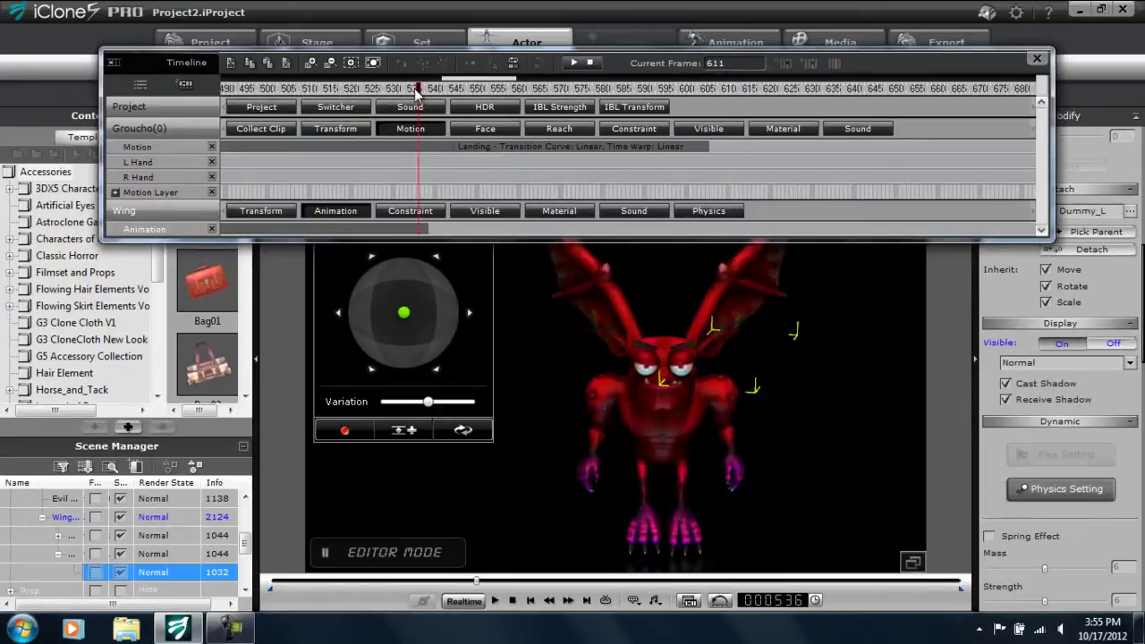
pyautogui.moveTo(417, 89); pyautogui.dragTo(395, 91)
pyautogui.moveTo(518, 92); pyautogui.dragTo(686, 96)
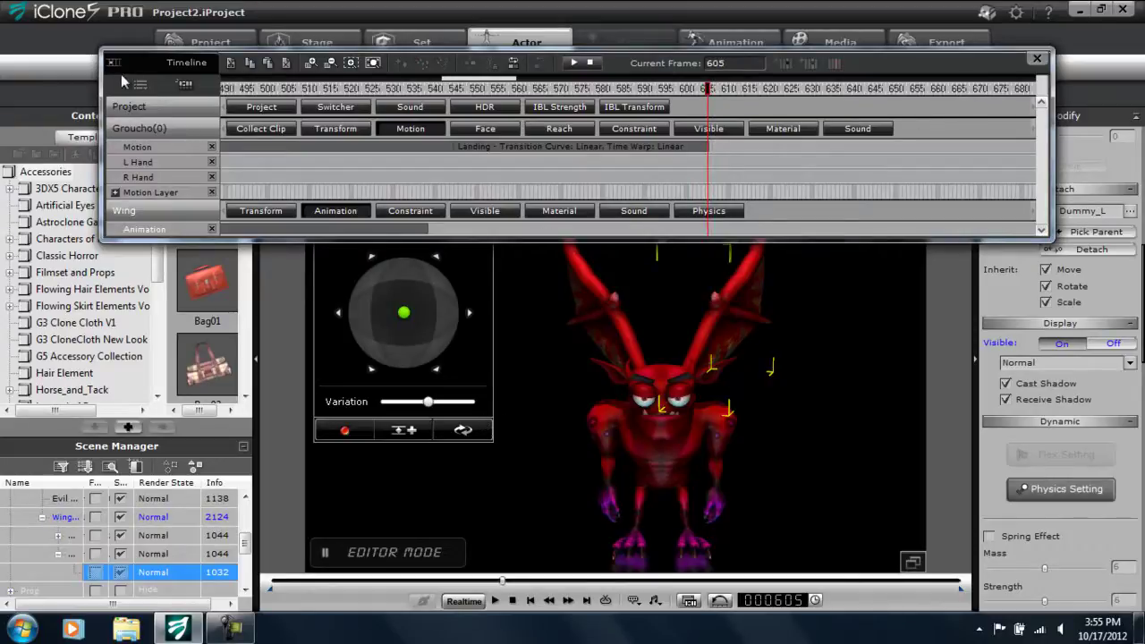
pyautogui.moveTo(152, 67); pyautogui.dragTo(138, 266)
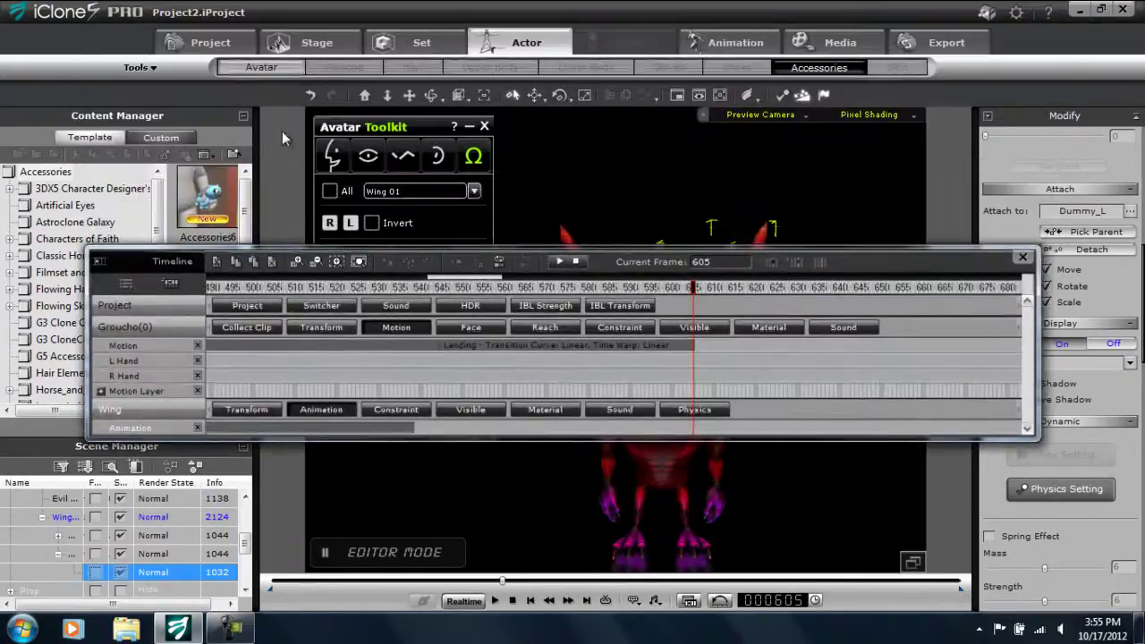
pyautogui.moveTo(371, 130); pyautogui.dragTo(364, 187)
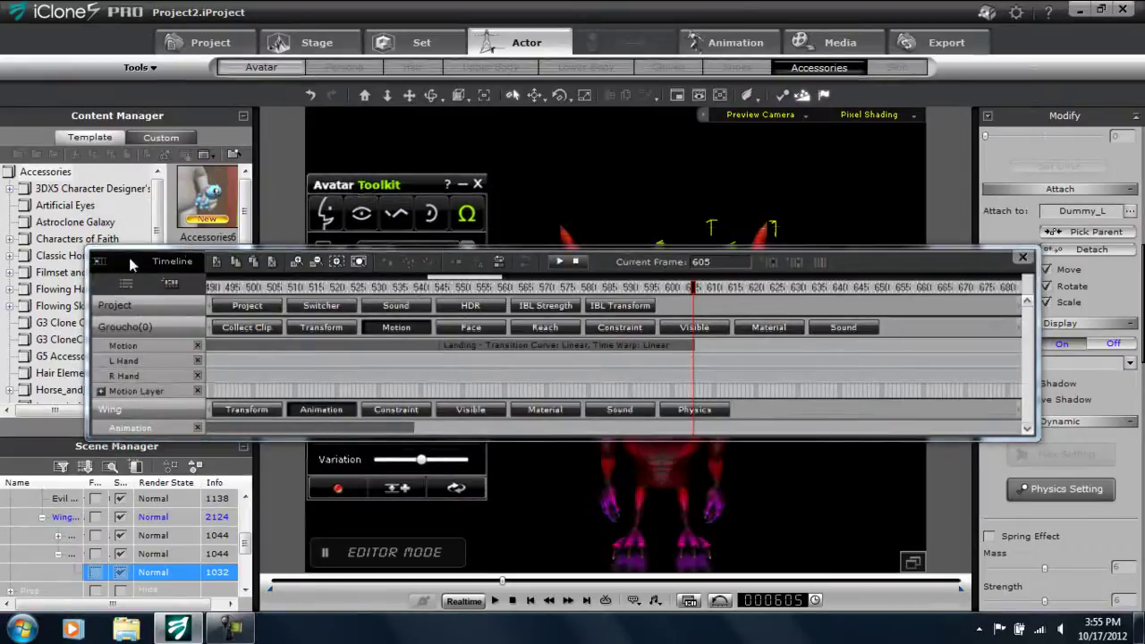
pyautogui.moveTo(129, 264); pyautogui.dragTo(202, 5)
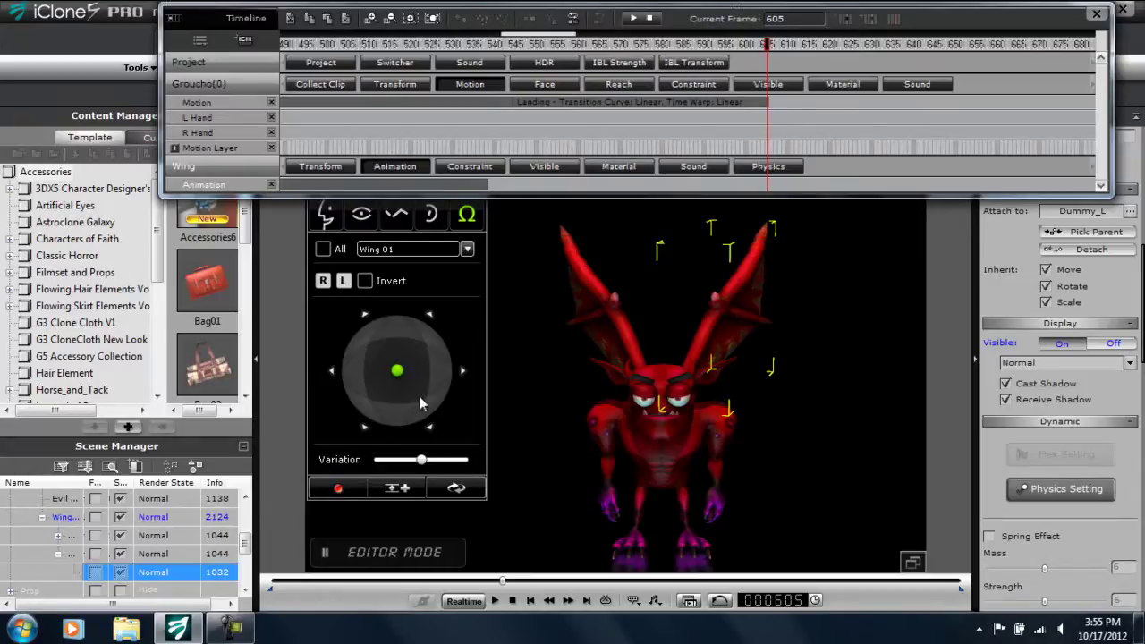
pyautogui.click(395, 490)
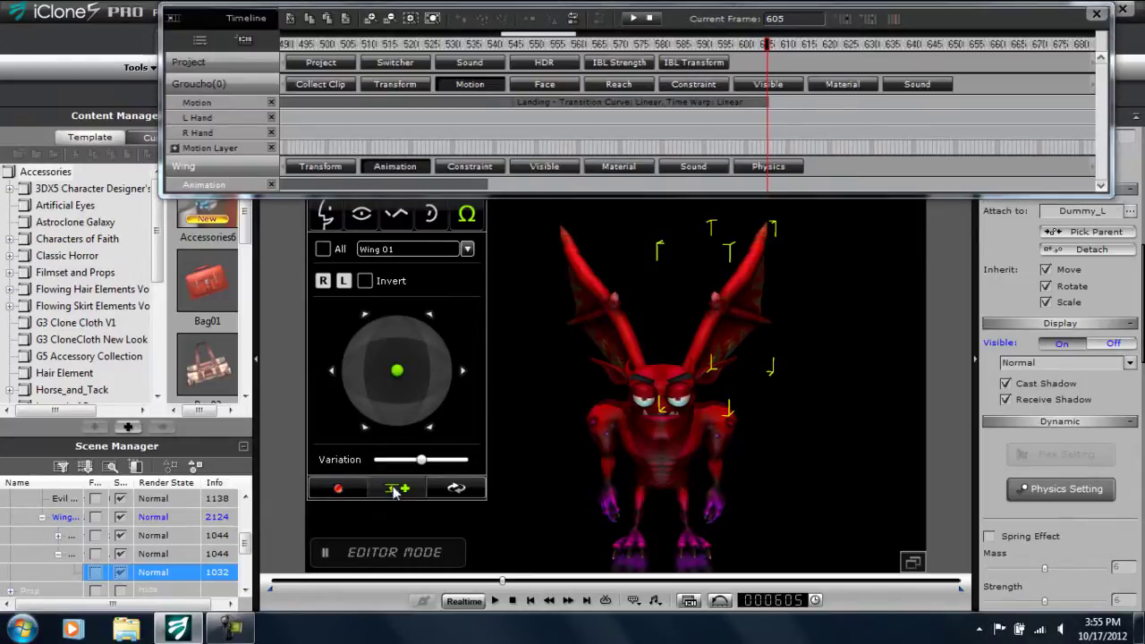
pyautogui.click(458, 491)
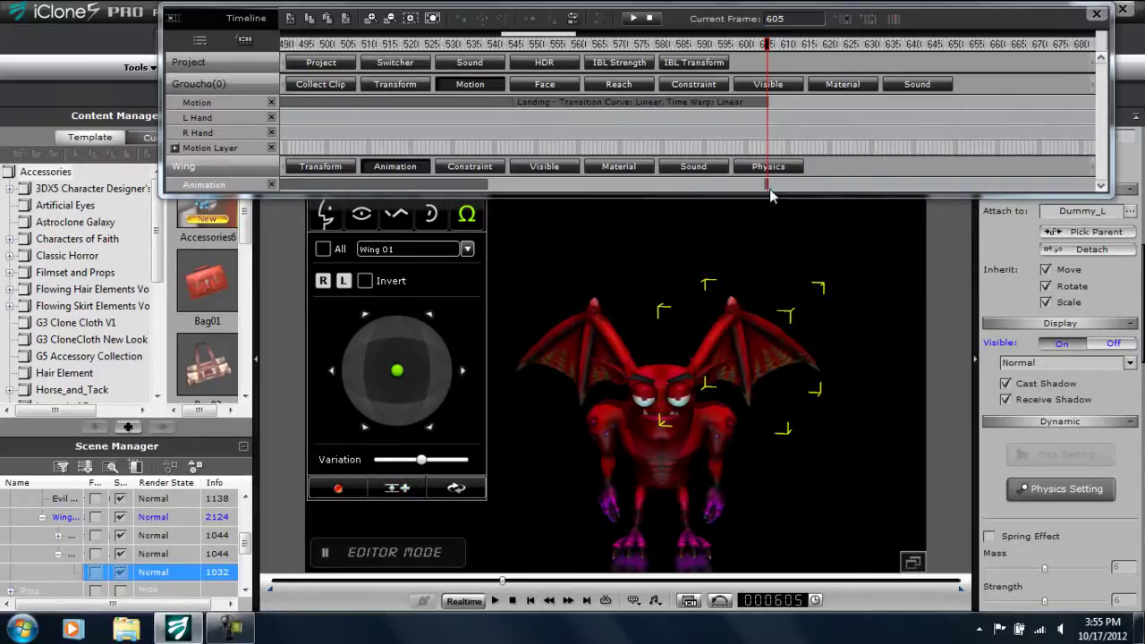
# After a replay, lengthen the transition into the short Wing 01 clip and move the clip earlier to about frame 591.
pyautogui.moveTo(495, 46); pyautogui.dragTo(433, 48)
pyautogui.press('space')
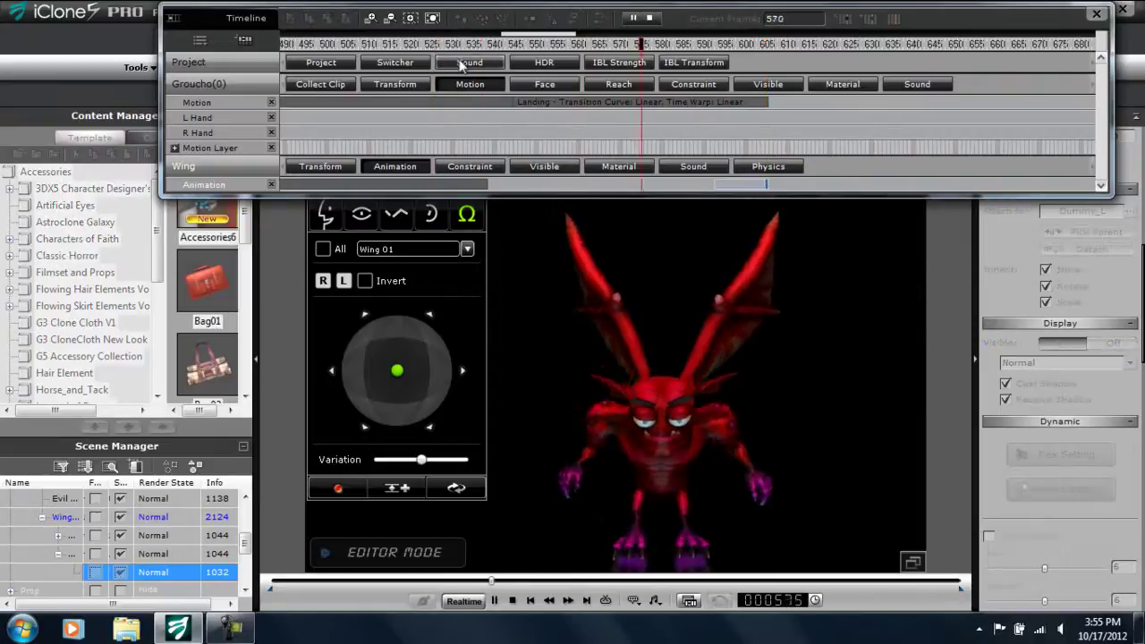
pyautogui.press('space')
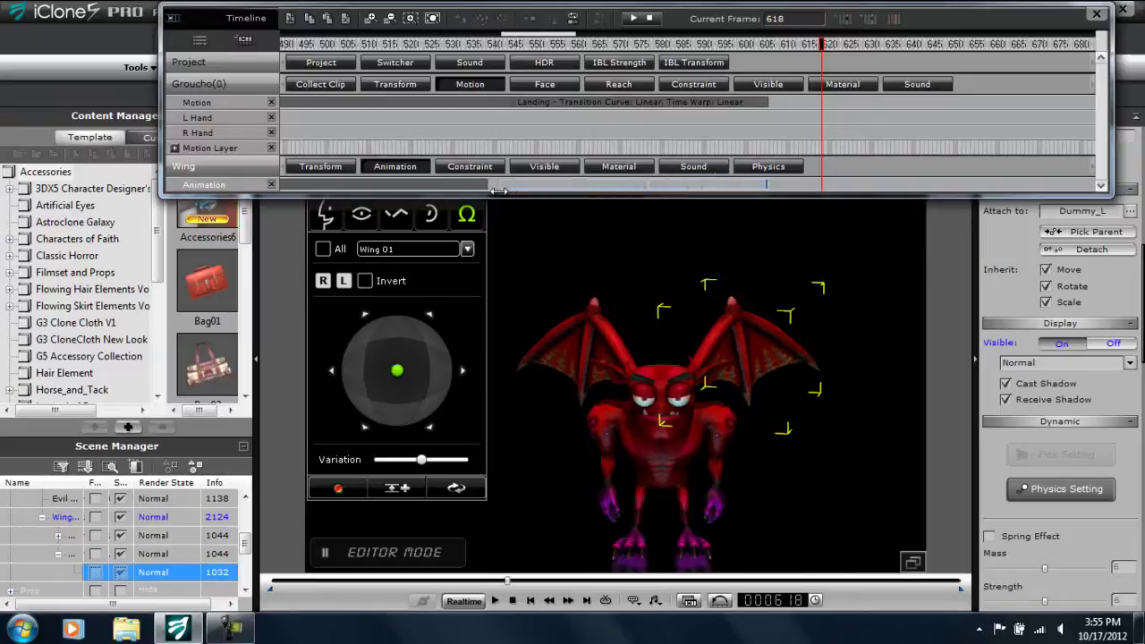
pyautogui.click(766, 185)
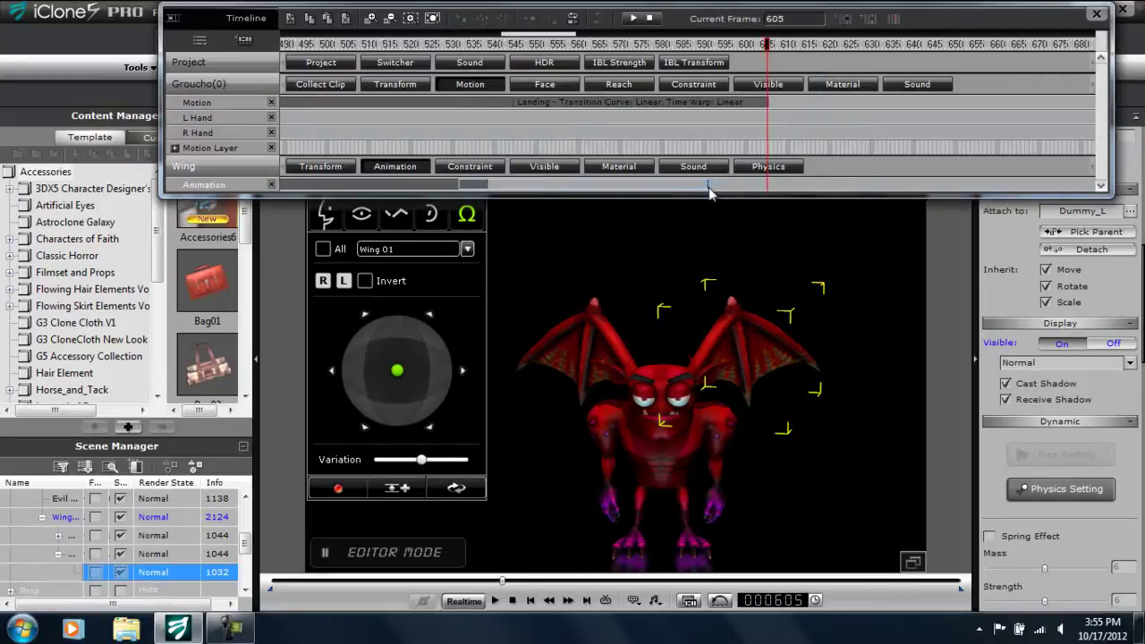
pyautogui.click(708, 185)
# Replay the landing to check the blended wing pose, close the timeline and rewind to frame 1.
pyautogui.press('space')
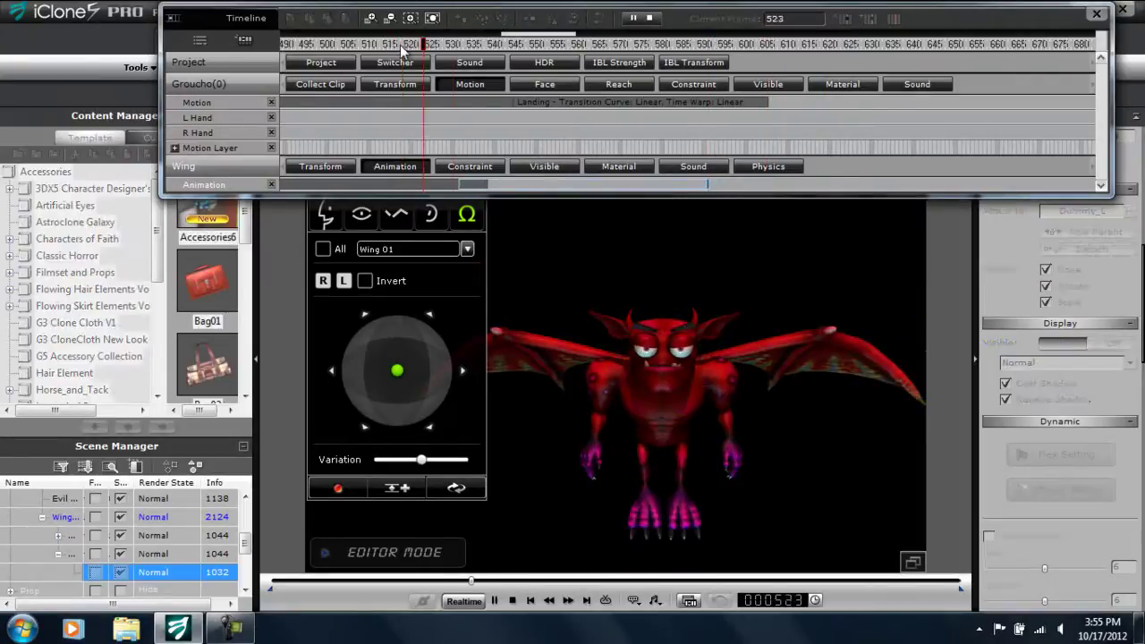
pyautogui.press('space')
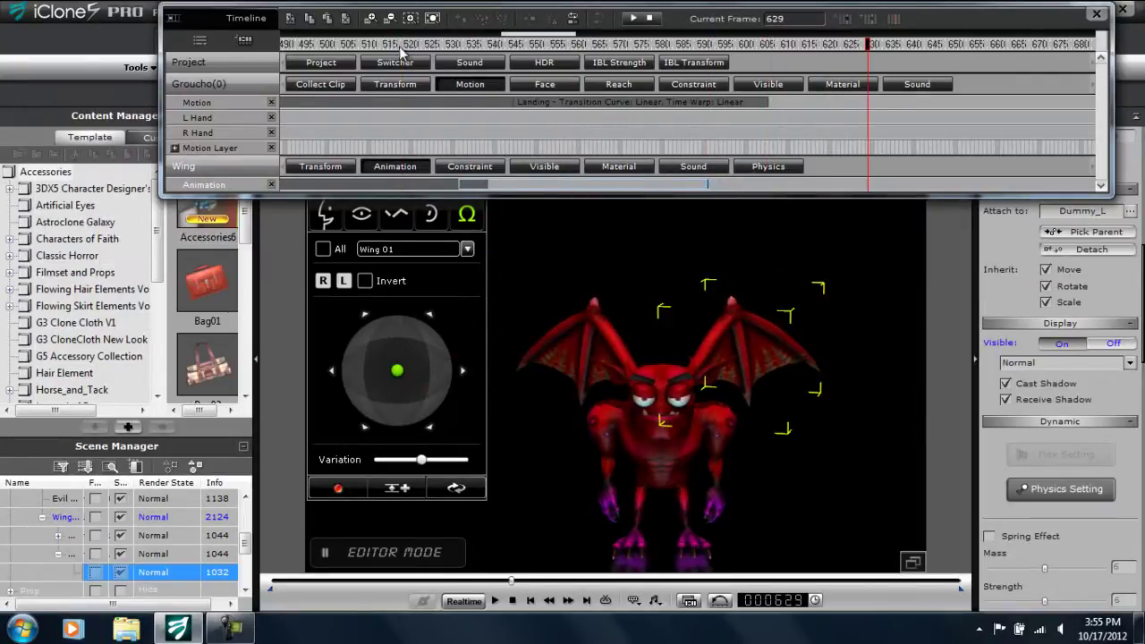
pyautogui.press('space')
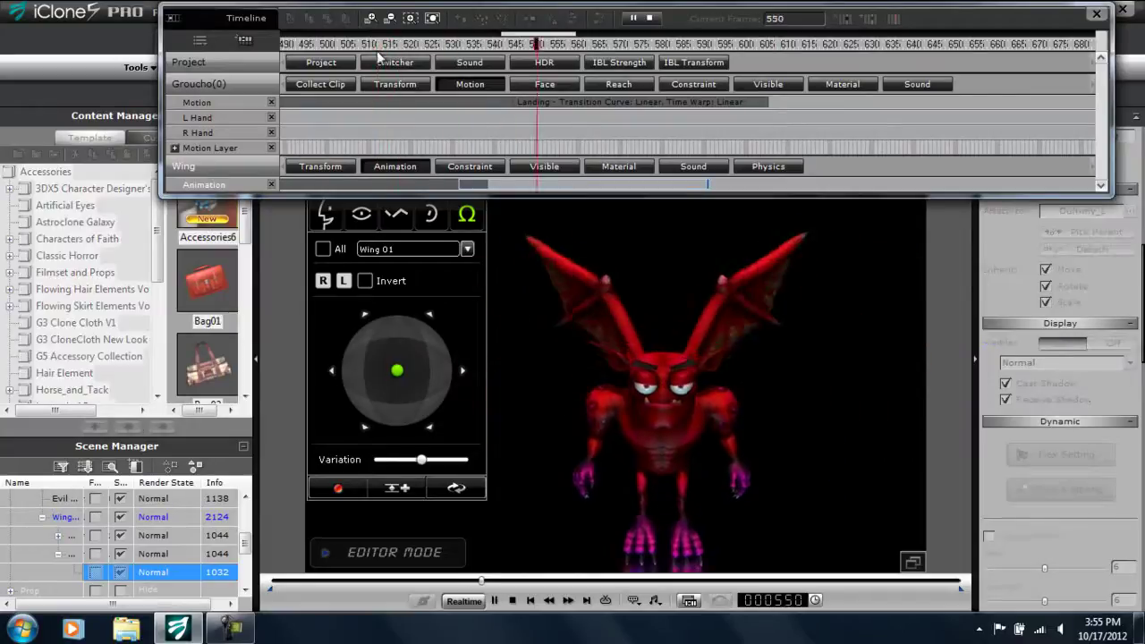
pyautogui.press('space')
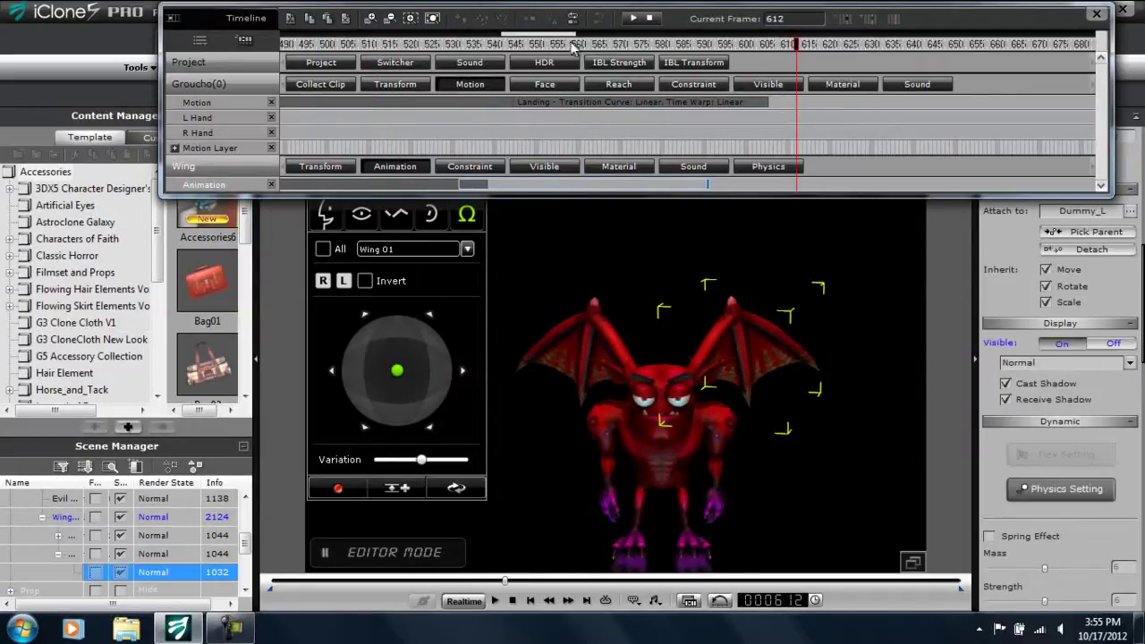
pyautogui.click(1097, 16)
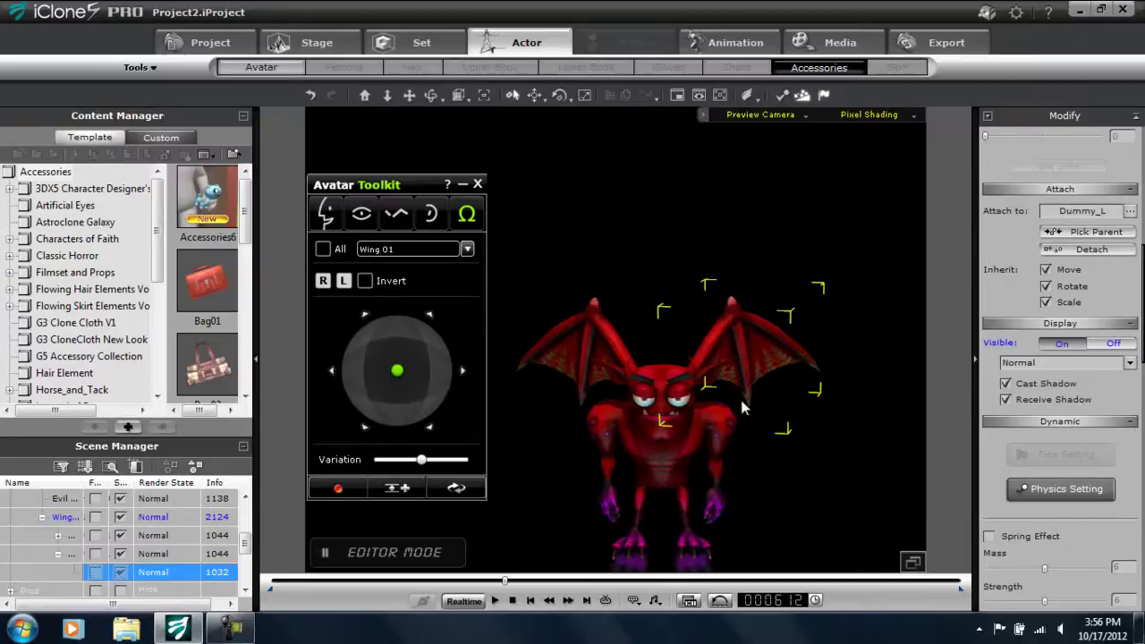
pyautogui.click(515, 600)
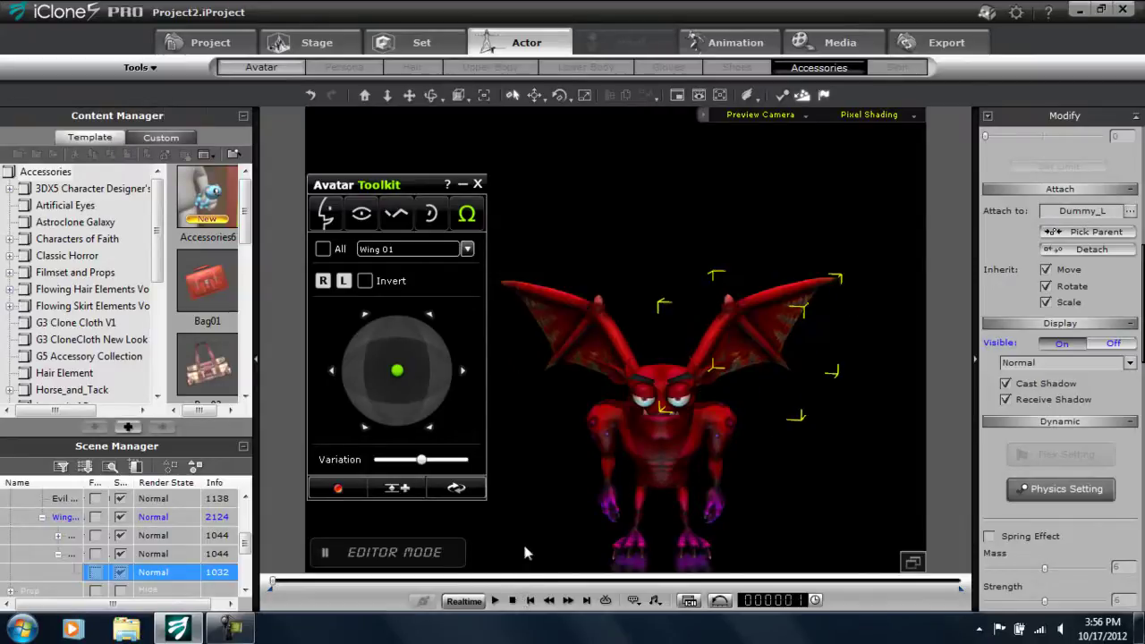
# After a full replay, copy the monster's Motion Layer key at frame 1 and paste it at frame 41.
pyautogui.click(495, 601)
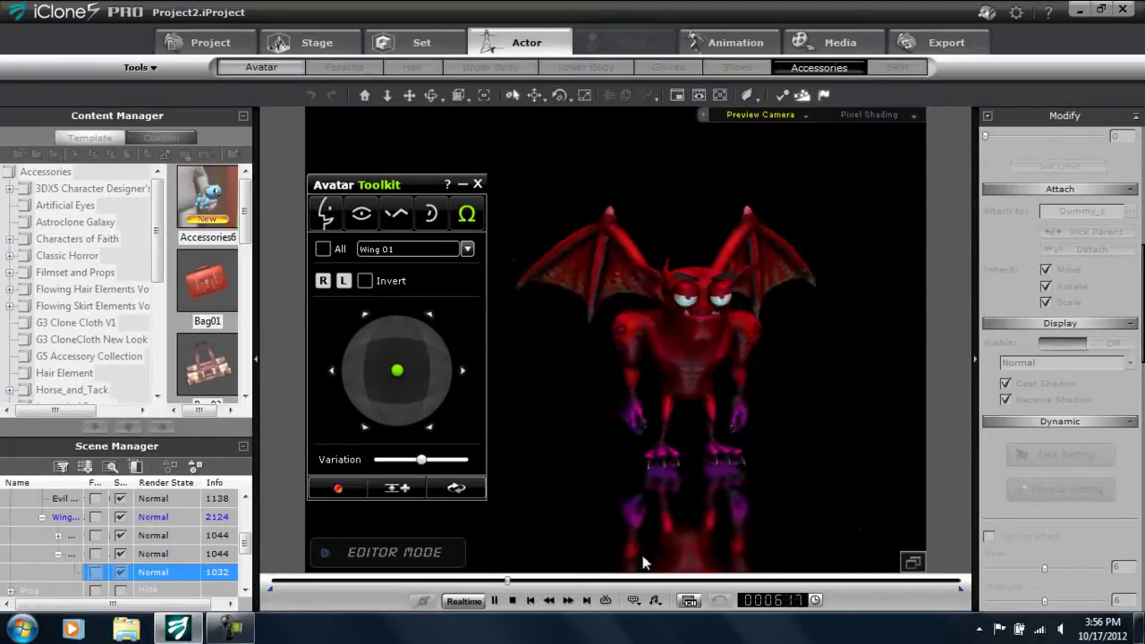
pyautogui.click(514, 601)
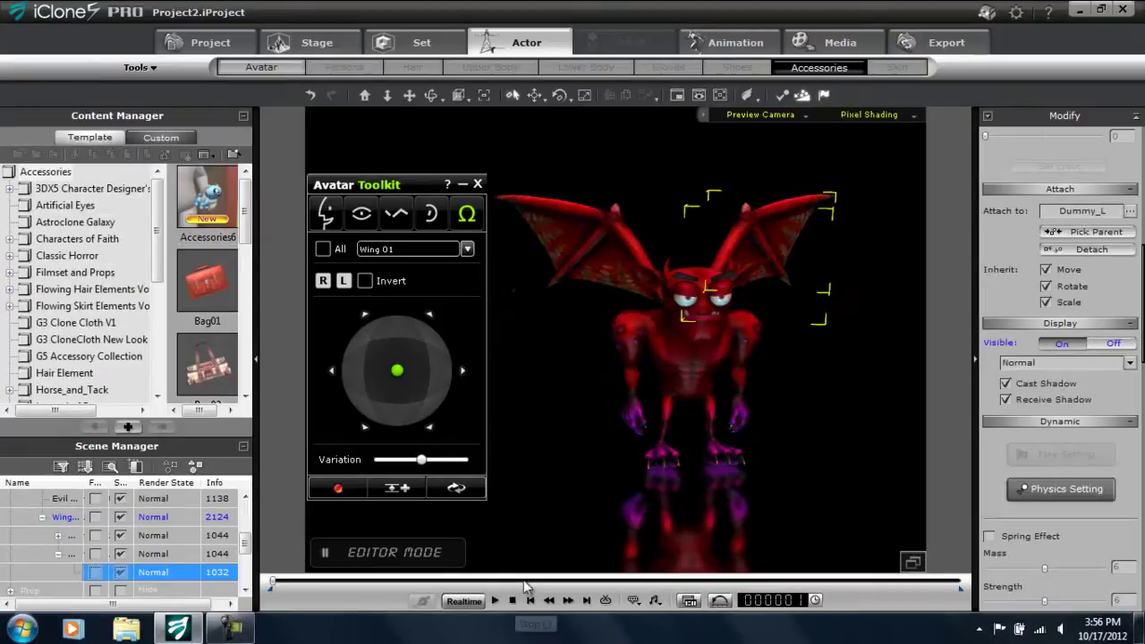
pyautogui.press('F3')
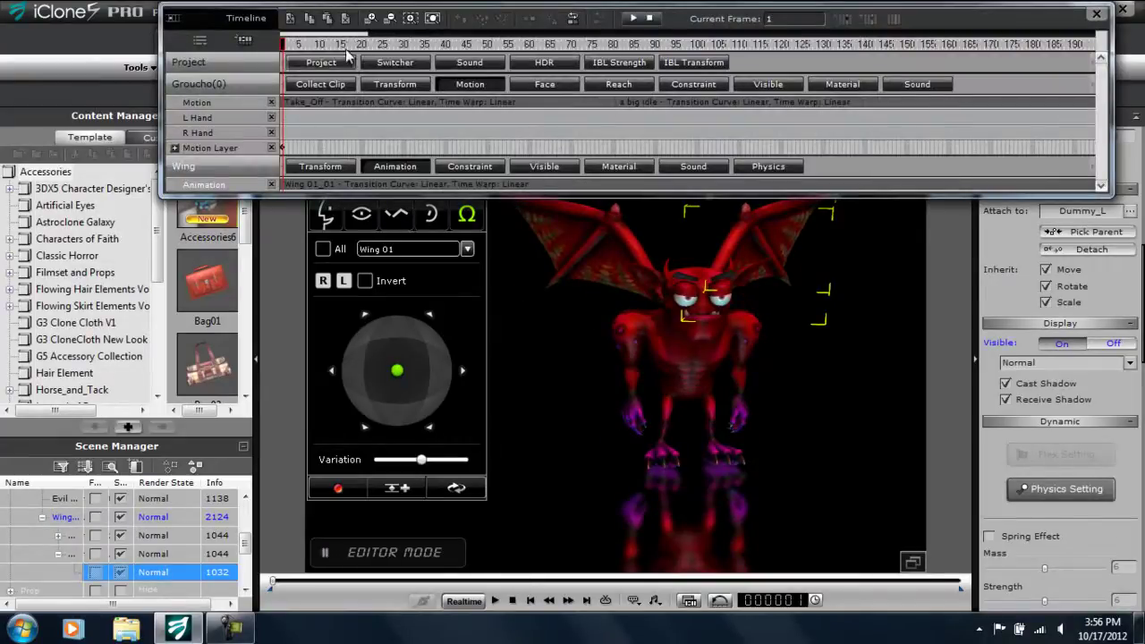
pyautogui.moveTo(295, 43); pyautogui.dragTo(434, 61)
pyautogui.click(281, 147)
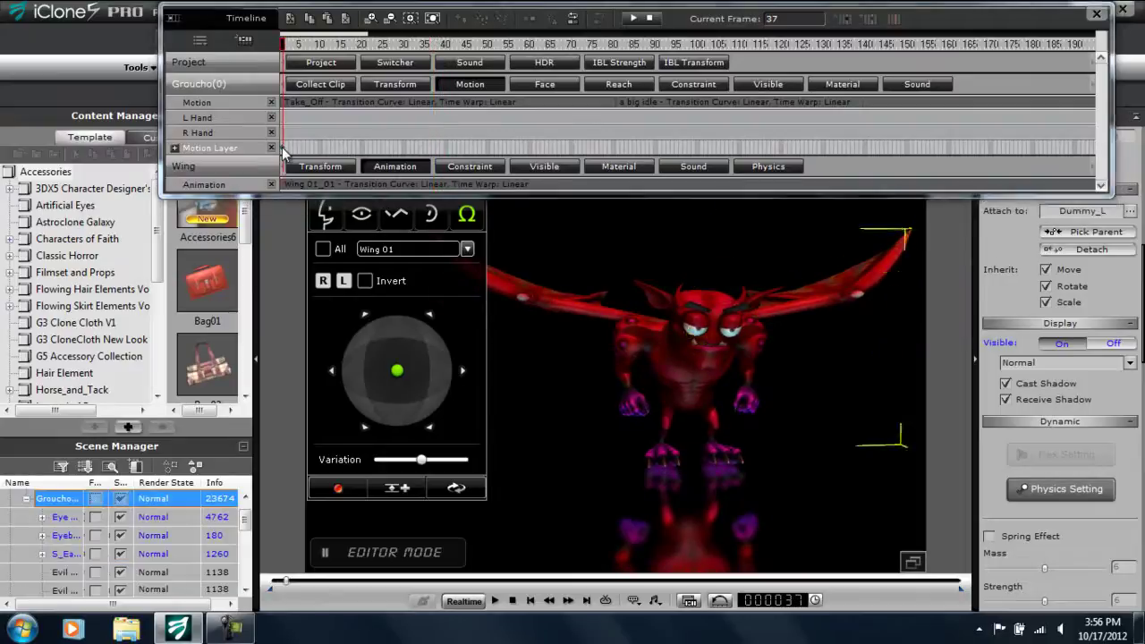
pyautogui.rightClick(282, 148)
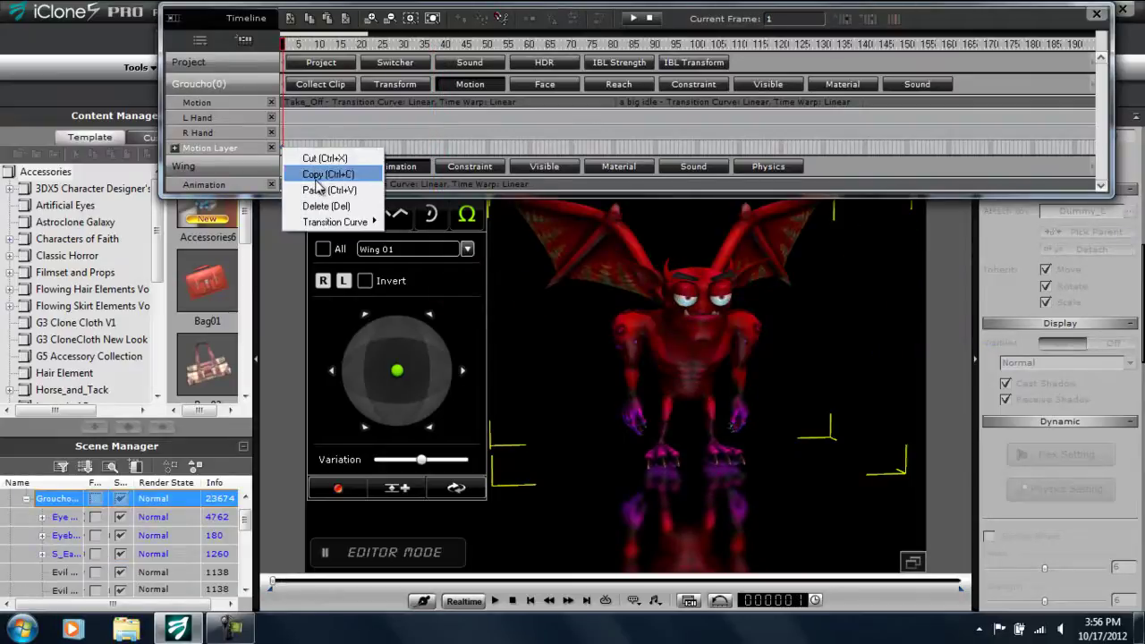
pyautogui.click(323, 173)
pyautogui.moveTo(351, 49); pyautogui.dragTo(452, 51)
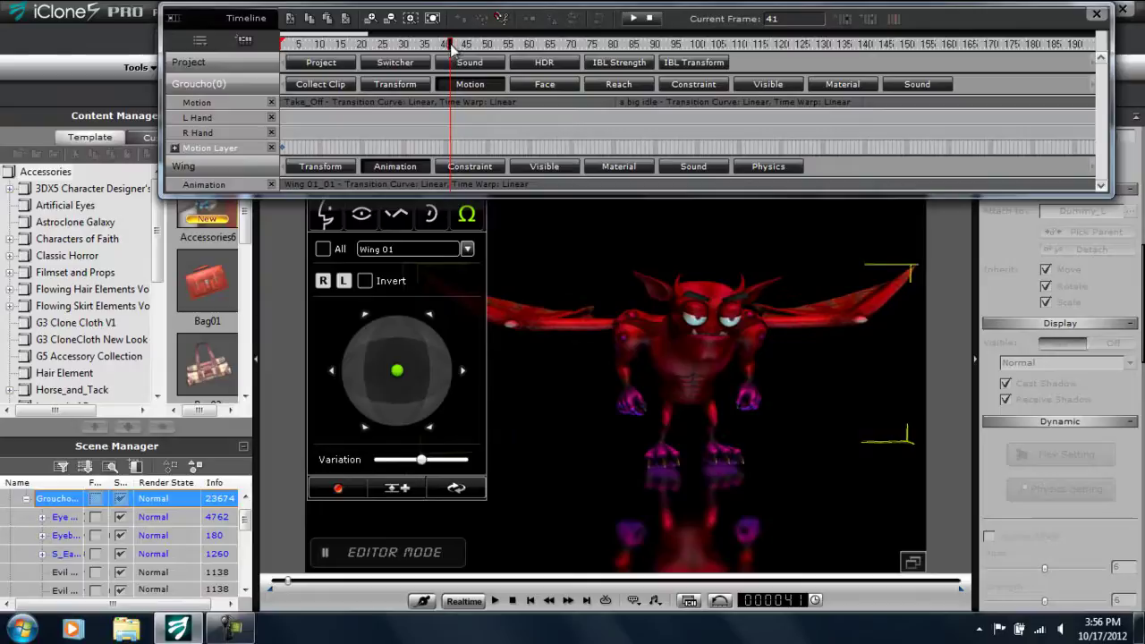
pyautogui.rightClick(450, 152)
pyautogui.click(483, 187)
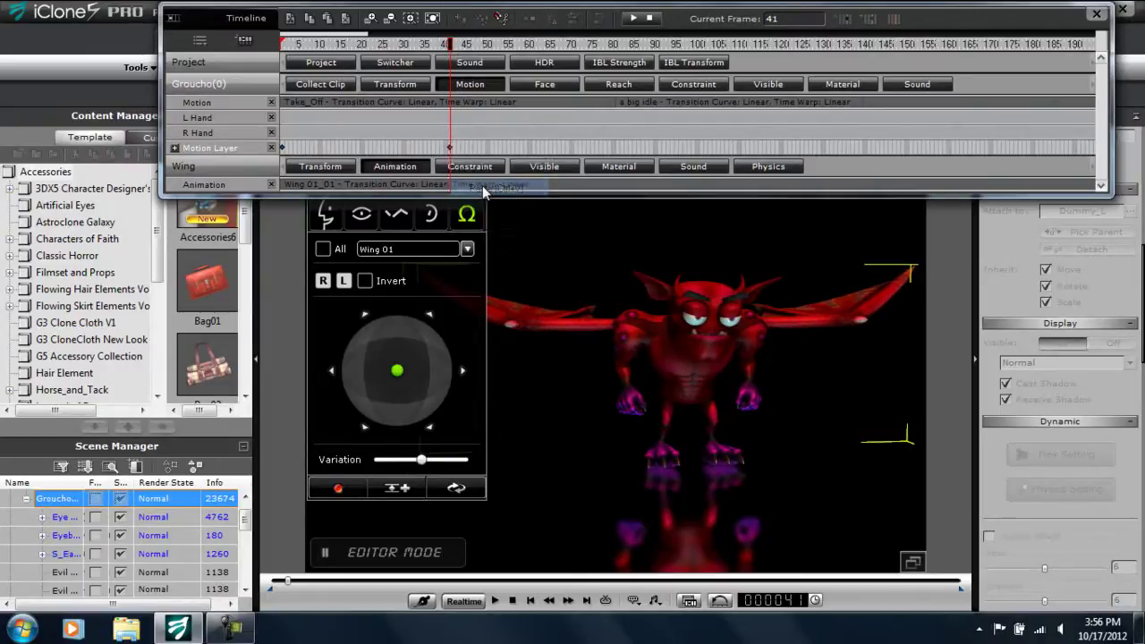
# At frame 61, raise the monster's whole body higher off the ground by moving its hip in Edit Motion Layer.
pyautogui.moveTo(460, 51); pyautogui.dragTo(534, 59)
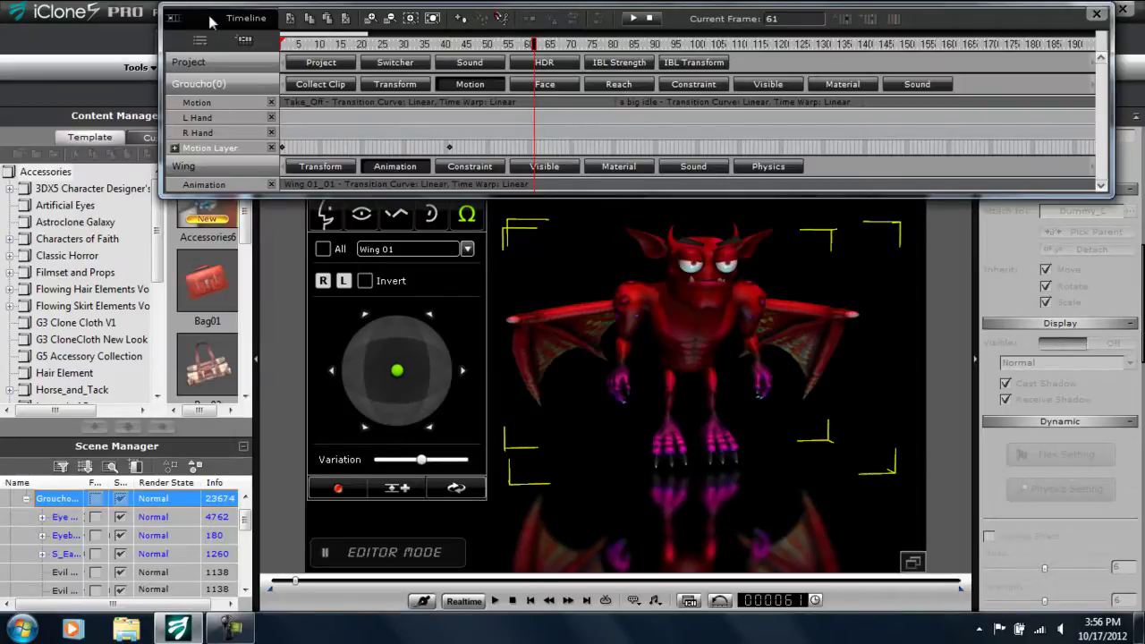
pyautogui.moveTo(212, 19); pyautogui.dragTo(168, 106)
pyautogui.click(736, 42)
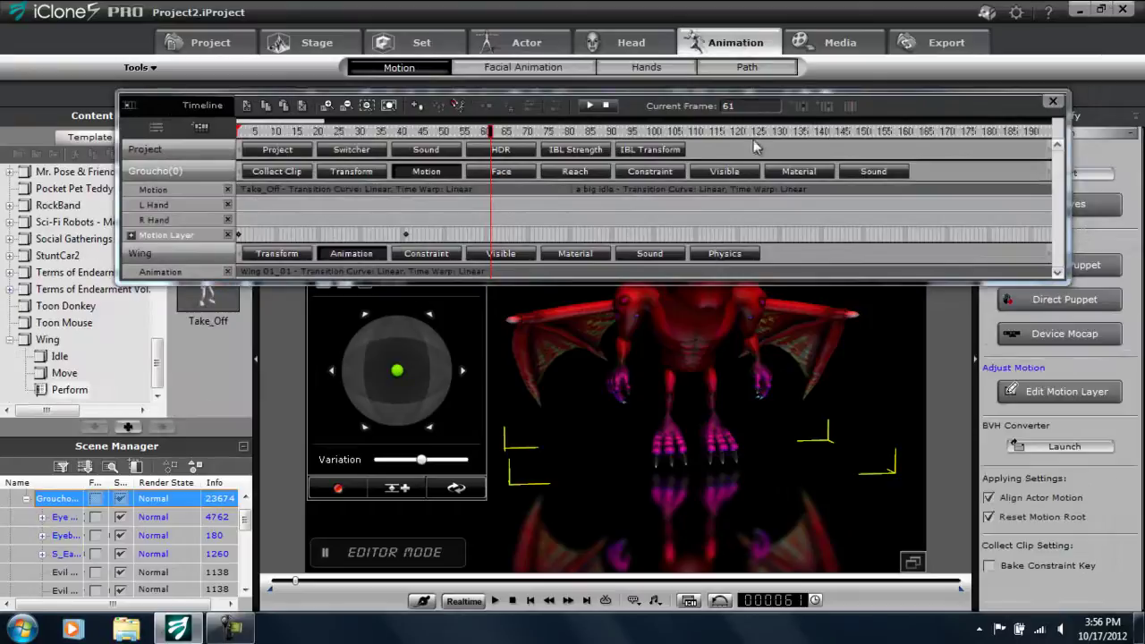
pyautogui.click(1050, 391)
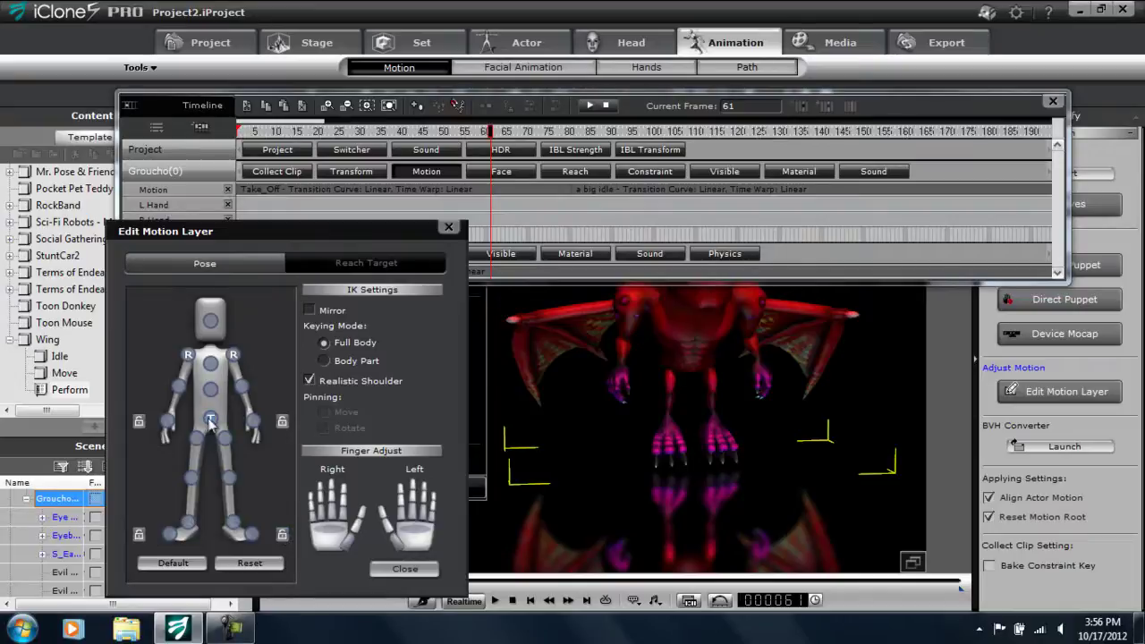
pyautogui.moveTo(689, 294); pyautogui.dragTo(684, 217)
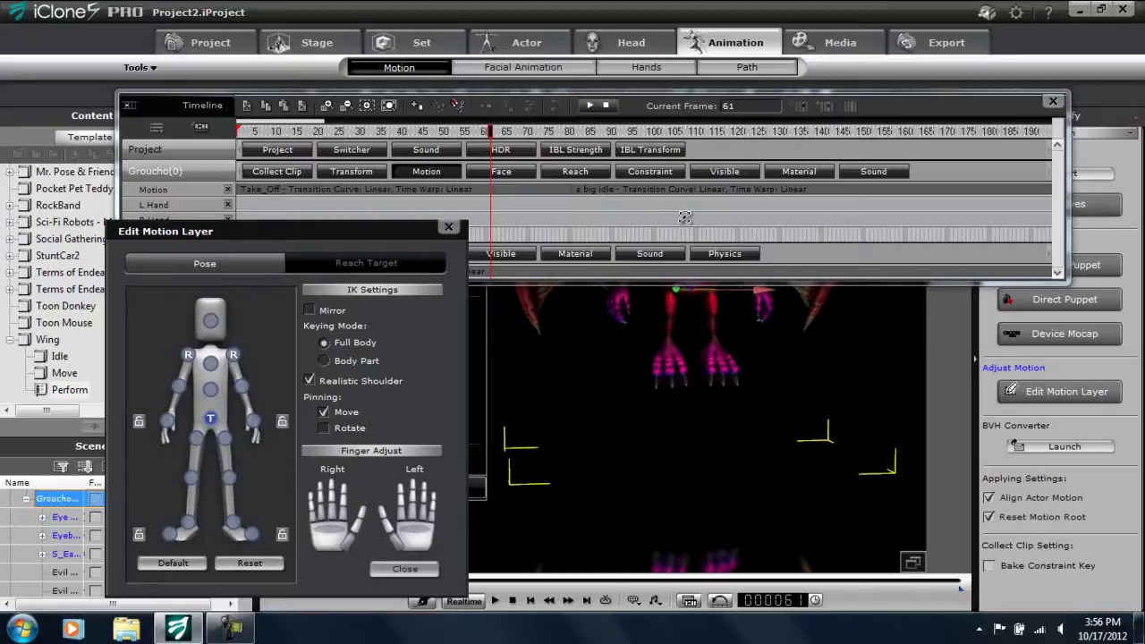
# Close the timeline and Edit Motion Layer windows and replay the animation from frame 1 to check the higher flight.
pyautogui.moveTo(458, 137); pyautogui.dragTo(219, 134)
pyautogui.click(1052, 102)
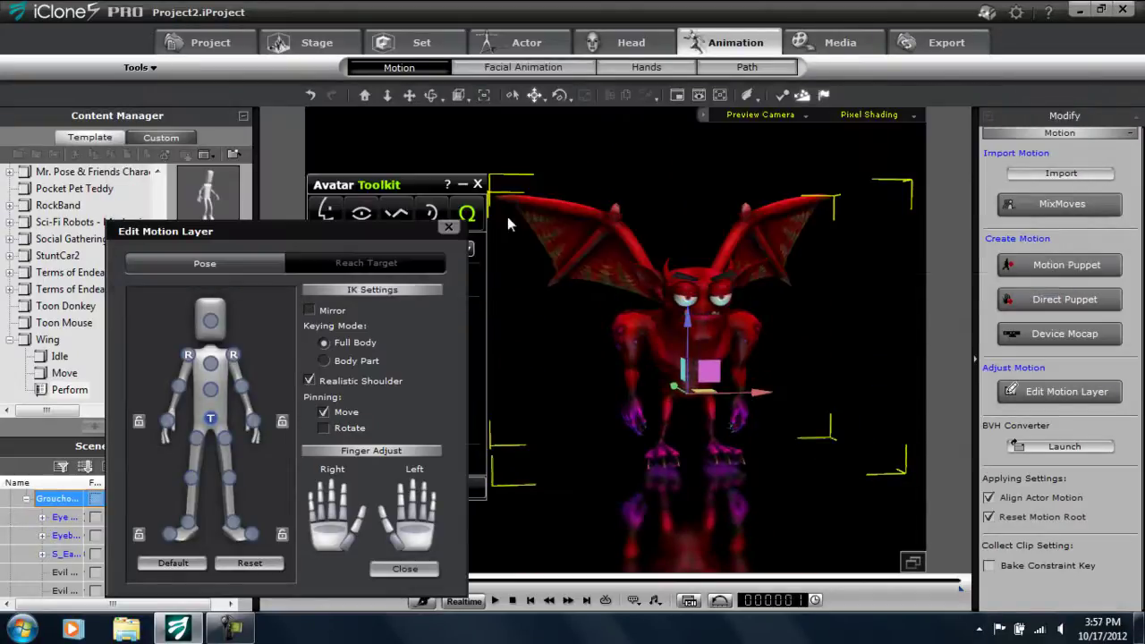
pyautogui.click(448, 228)
pyautogui.click(496, 600)
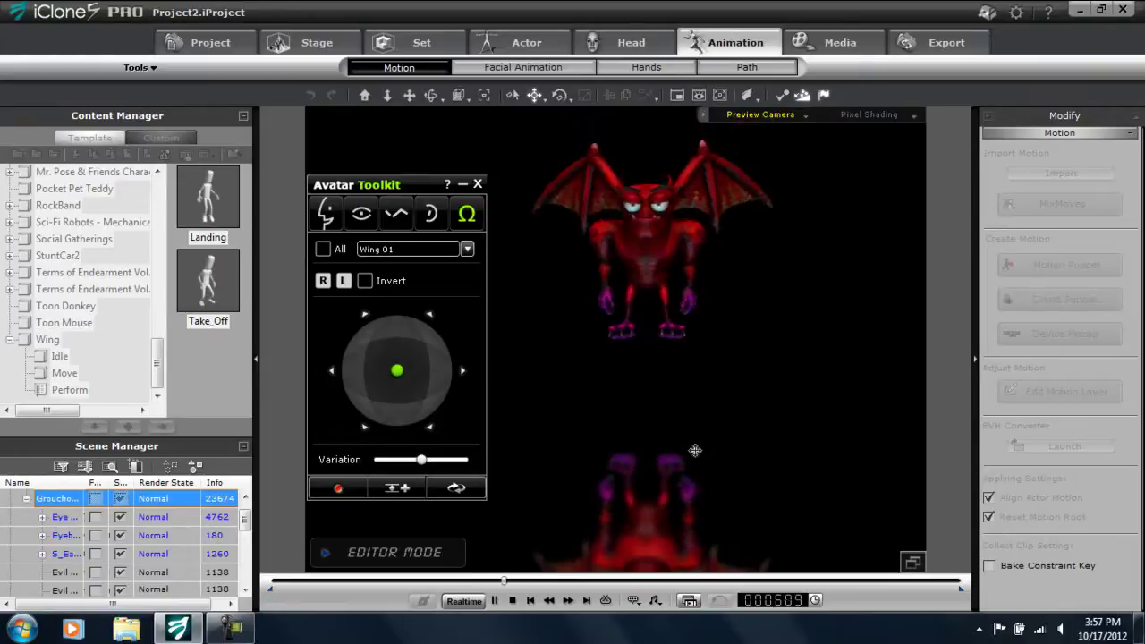
pyautogui.click(513, 600)
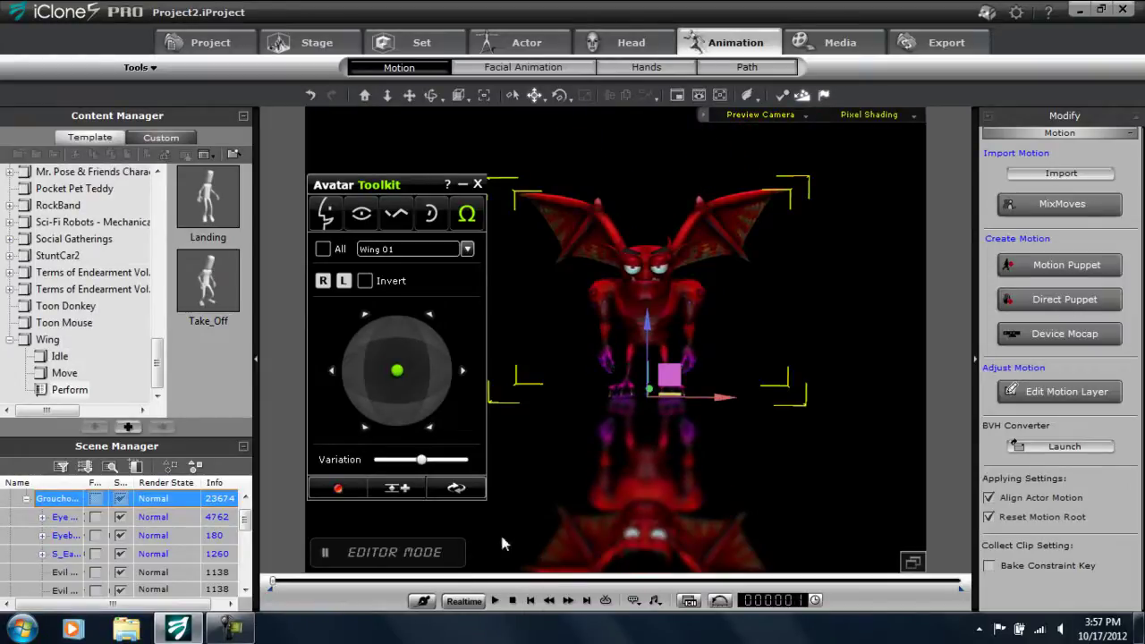
# Copy the Motion Layer key at frame 41 and paste it at frame 570, during the Landing clip.
pyautogui.press('F3')
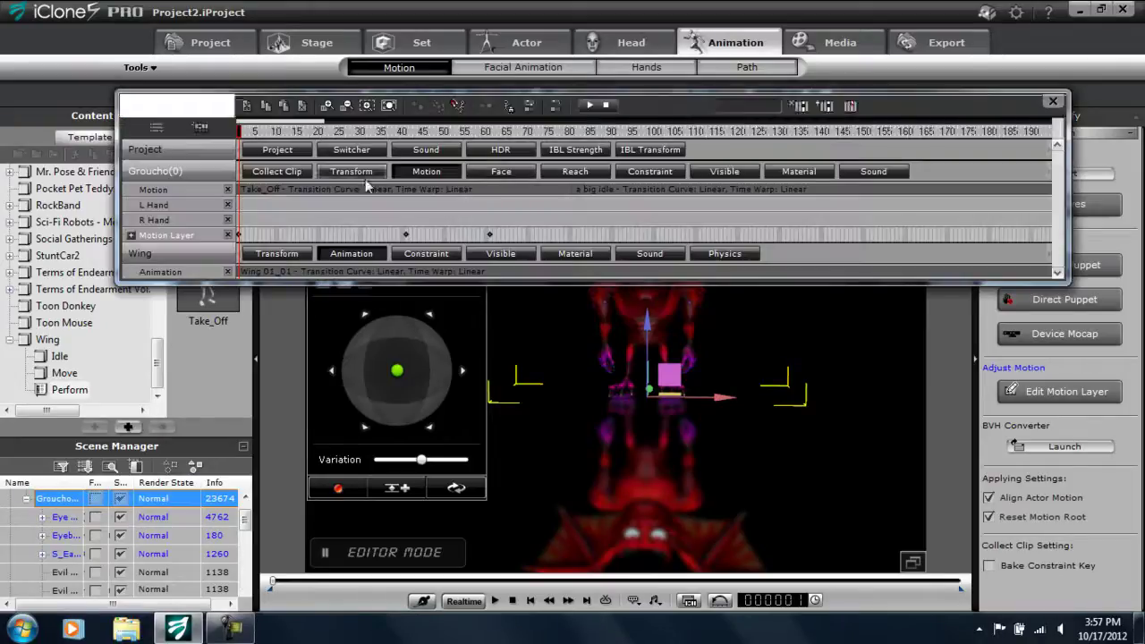
pyautogui.click(405, 234)
pyautogui.rightClick(406, 234)
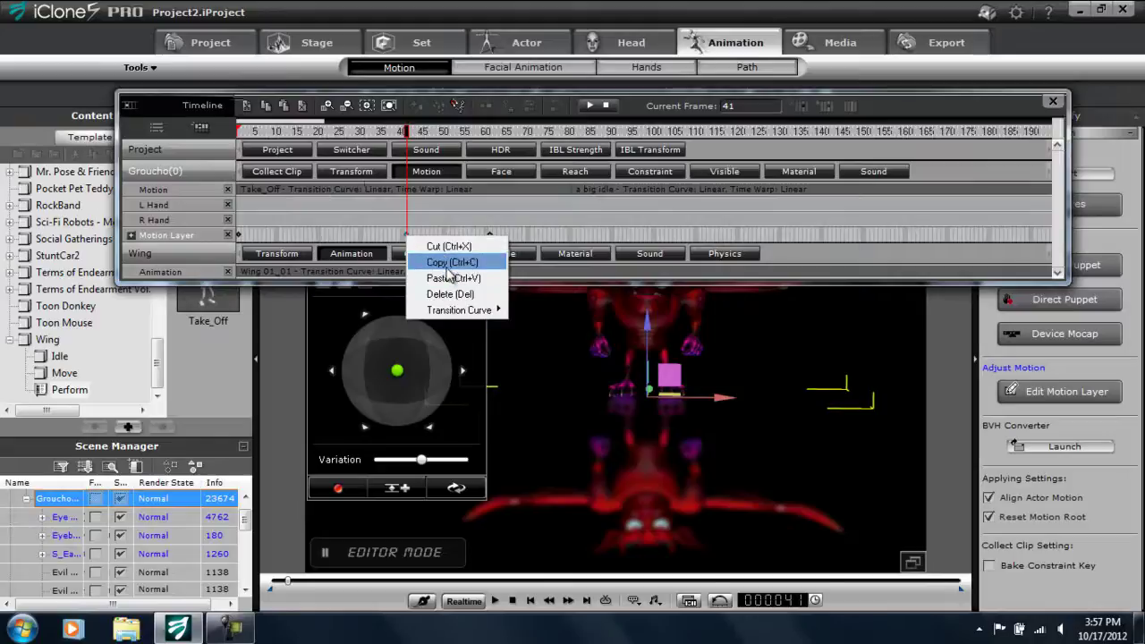
pyautogui.click(447, 261)
pyautogui.moveTo(309, 127); pyautogui.dragTo(649, 158)
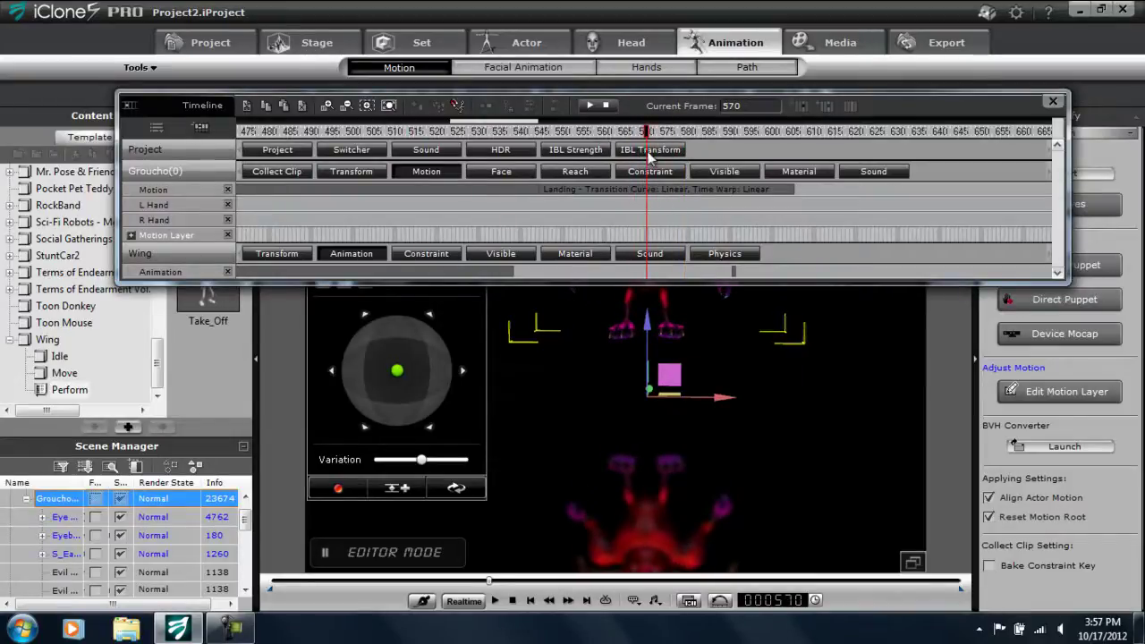
pyautogui.rightClick(645, 242)
pyautogui.click(679, 281)
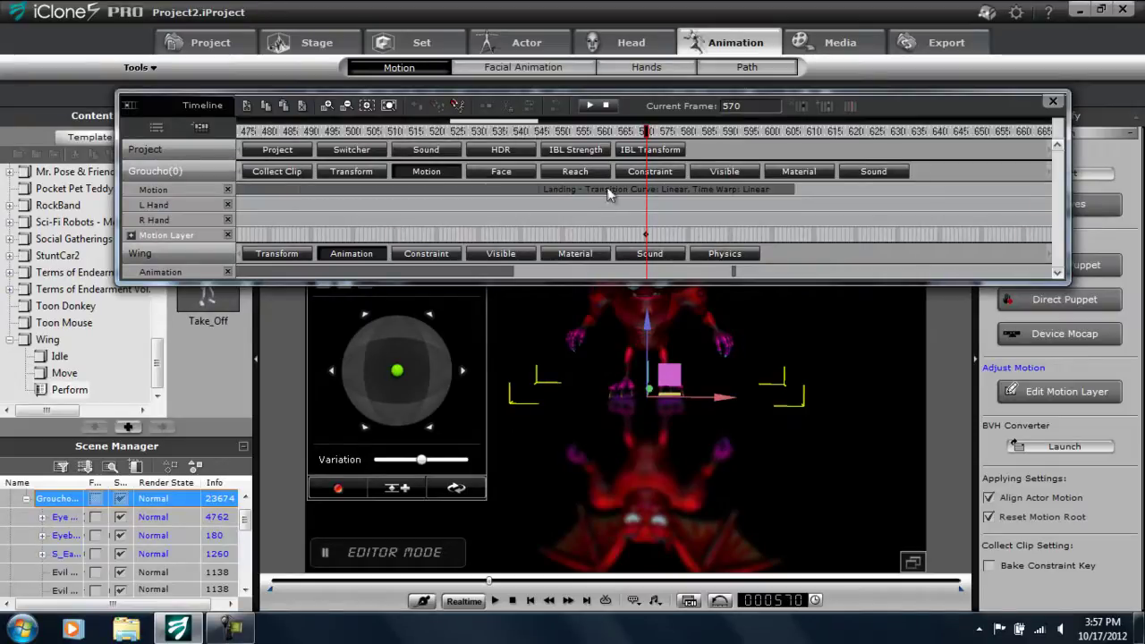
# Copy the raised-body Motion Layer key at frame 61 and paste it at frame 516, before the landing.
pyautogui.moveTo(622, 134); pyautogui.dragTo(286, 125)
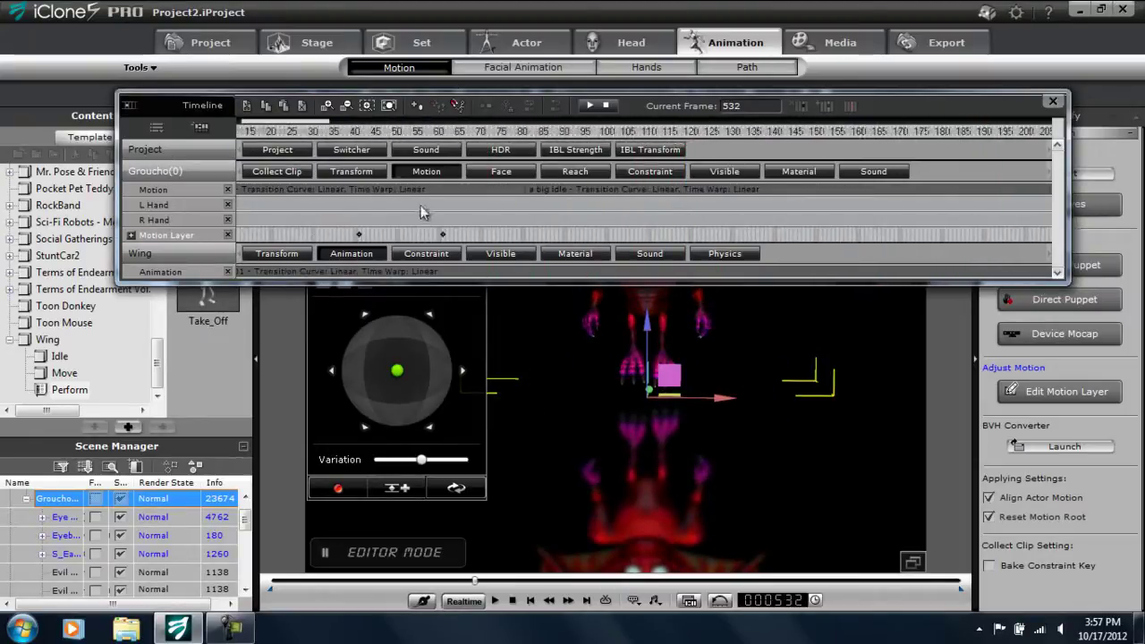
pyautogui.moveTo(427, 134); pyautogui.dragTo(442, 134)
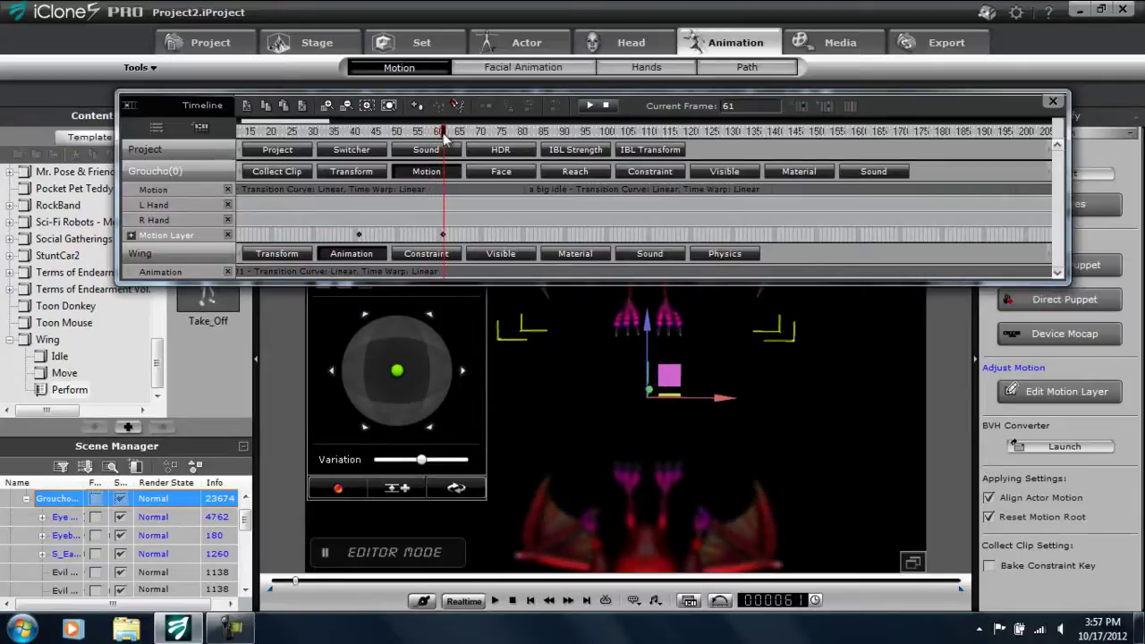
pyautogui.rightClick(444, 237)
pyautogui.click(474, 262)
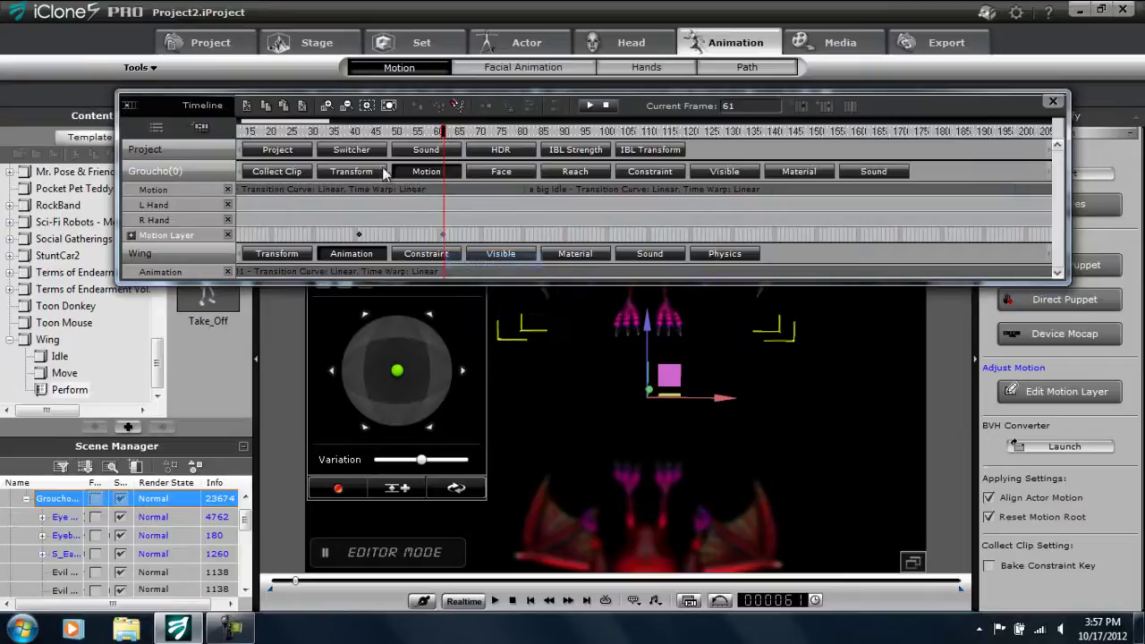
pyautogui.moveTo(320, 123); pyautogui.dragTo(519, 122)
pyautogui.moveTo(594, 130); pyautogui.dragTo(529, 170)
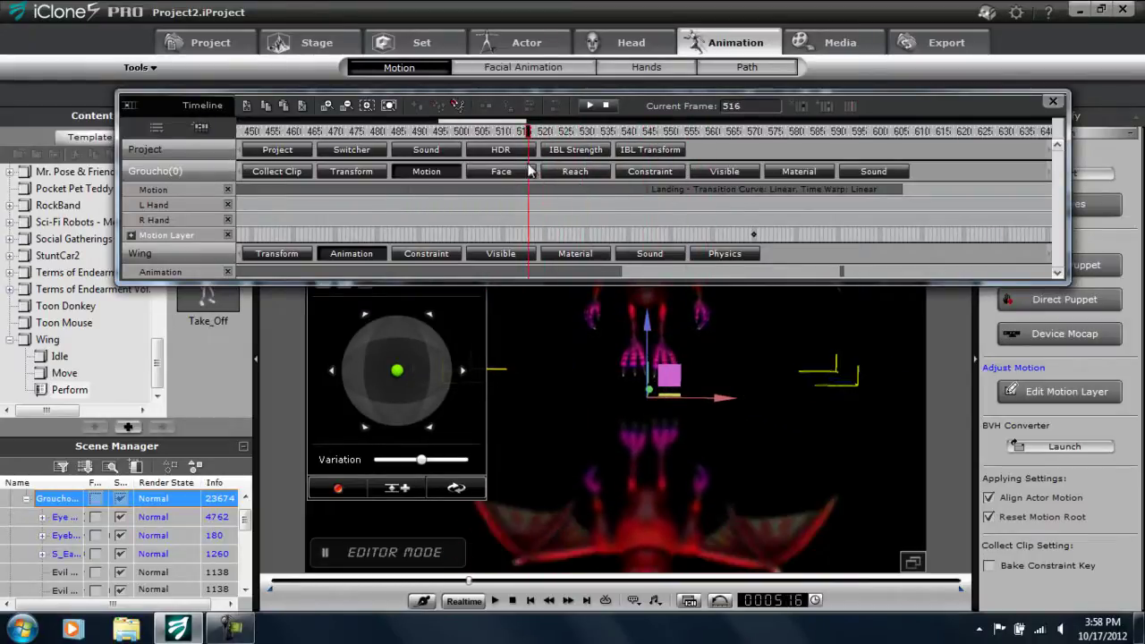
pyautogui.rightClick(528, 242)
pyautogui.click(569, 283)
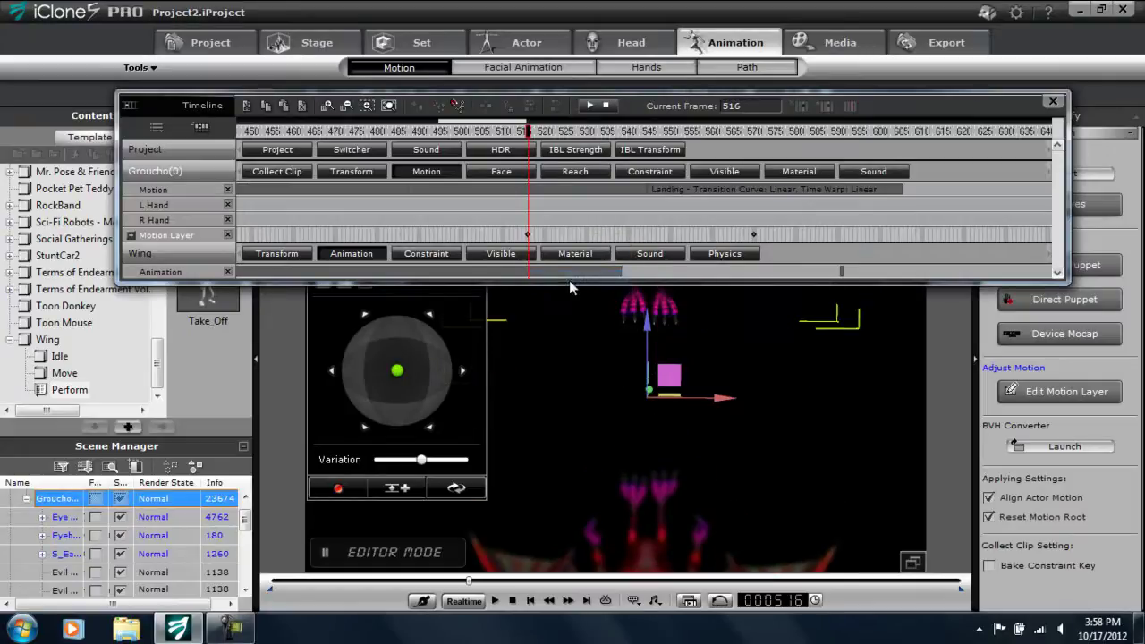
# Play the descent from frame 504 to check the landing height and close the timeline.
pyautogui.click(480, 132)
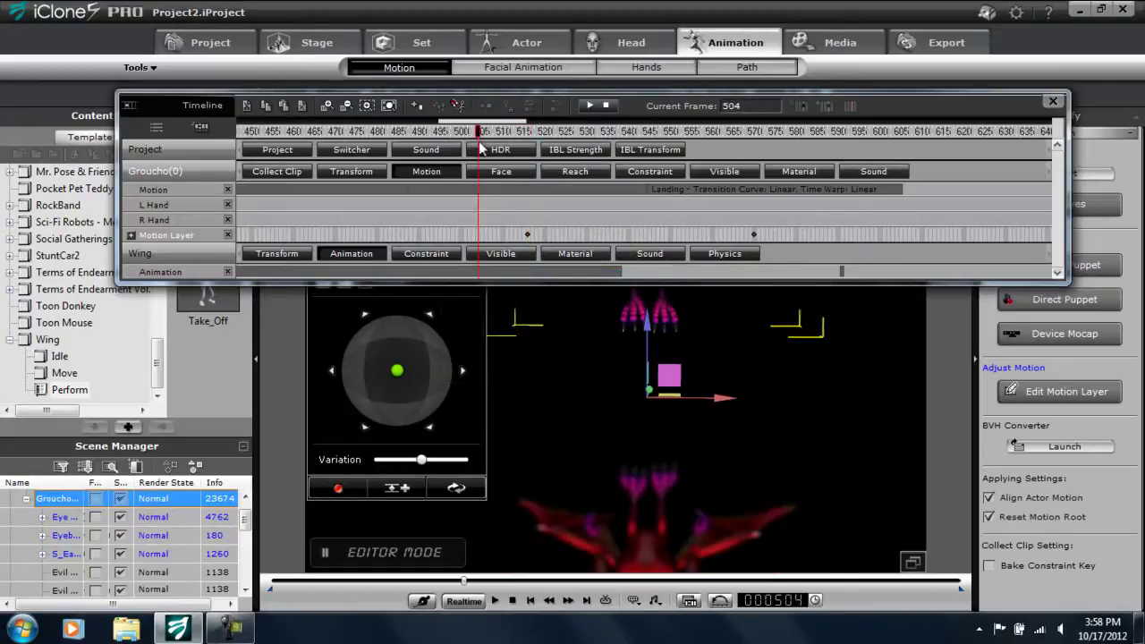
pyautogui.press('space')
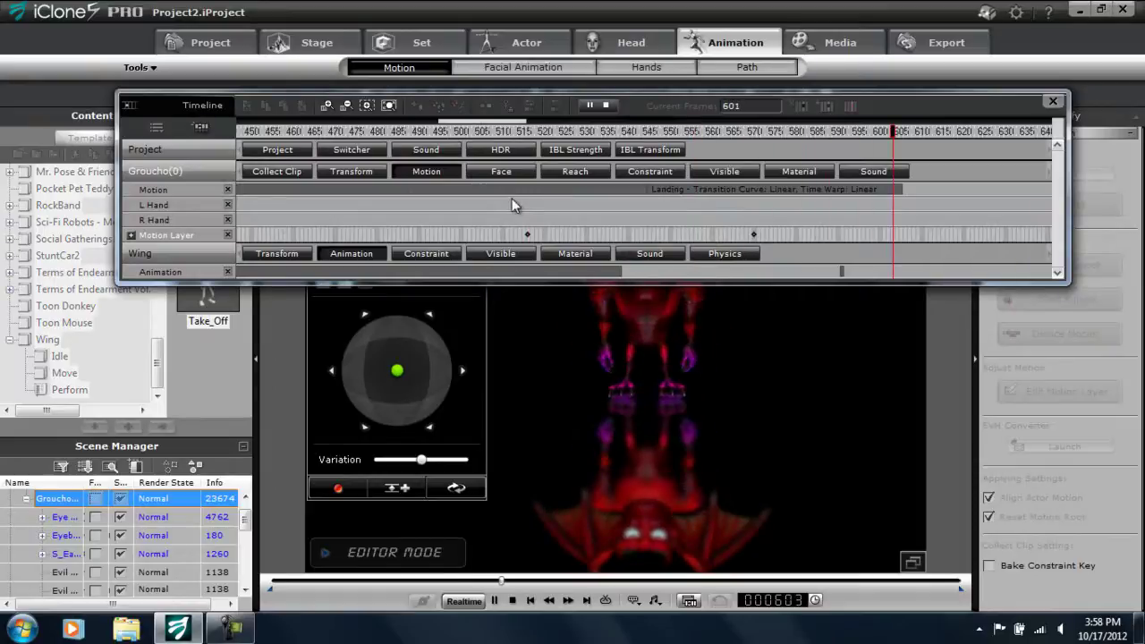
pyautogui.click(1053, 102)
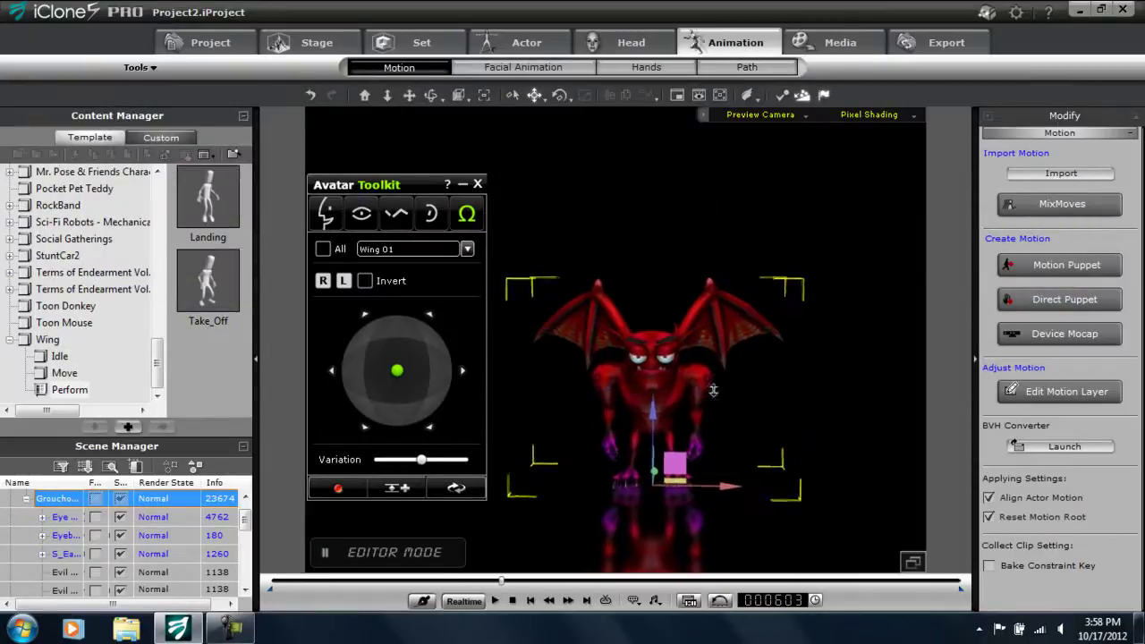
# Replay the whole animation twice from frame 1 to review take-off, hovering and landing.
pyautogui.scroll(4, 682, 254)
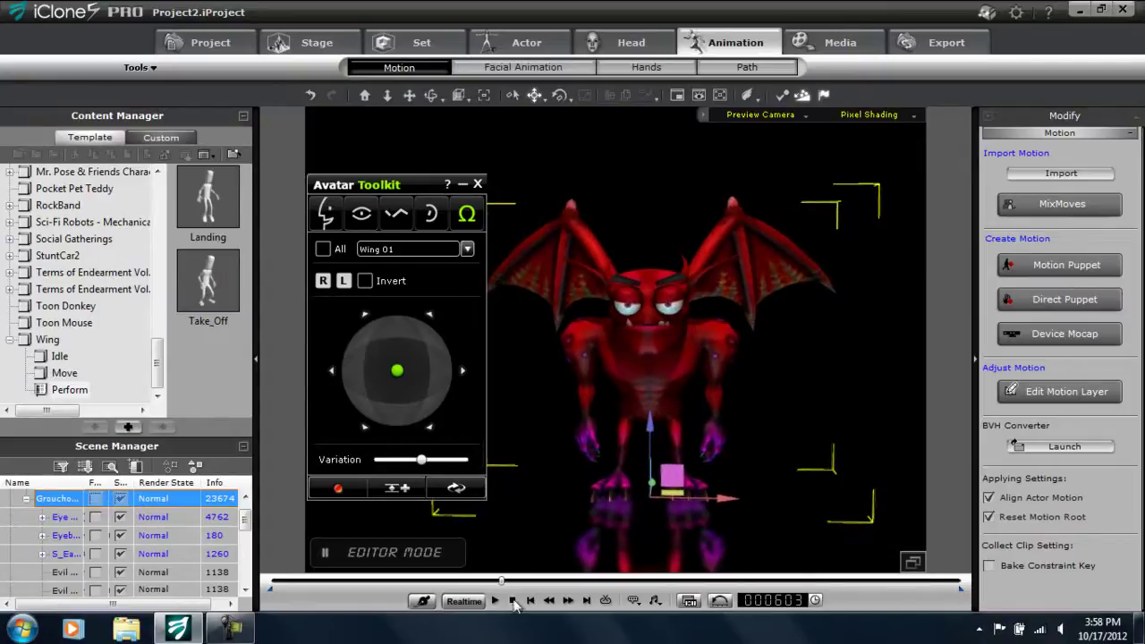
pyautogui.click(513, 601)
pyautogui.click(493, 601)
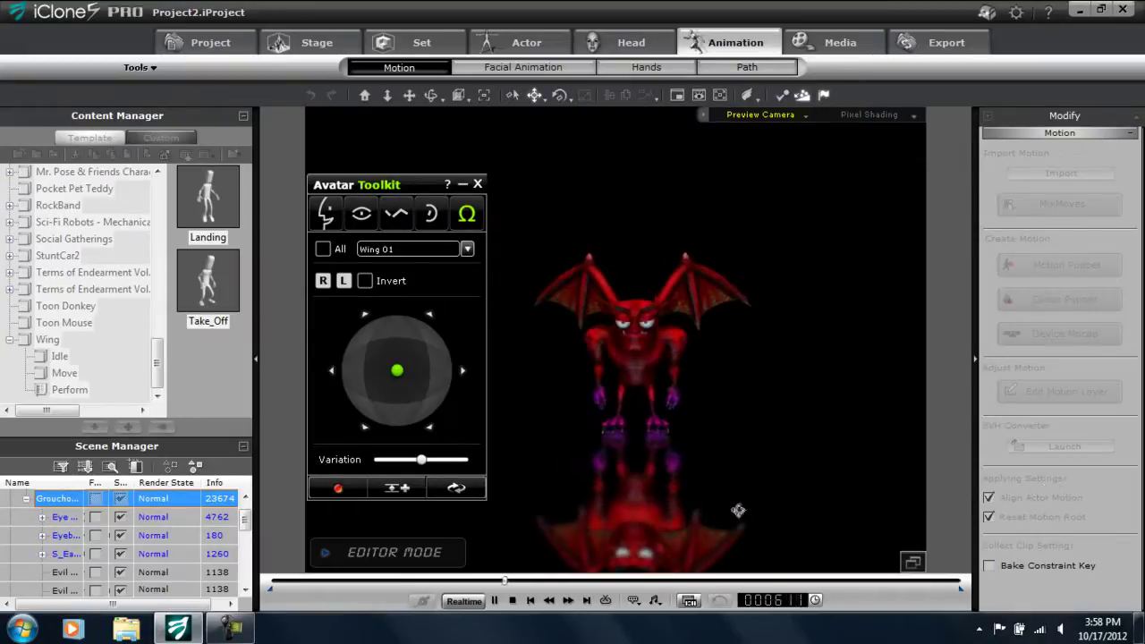
pyautogui.click(512, 602)
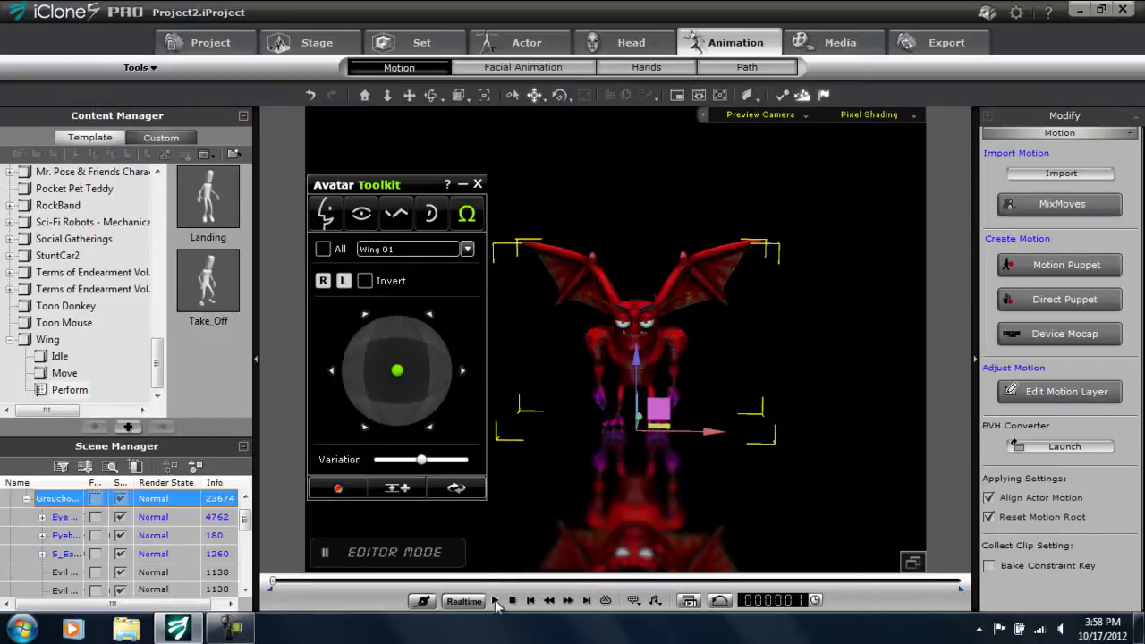
pyautogui.click(494, 600)
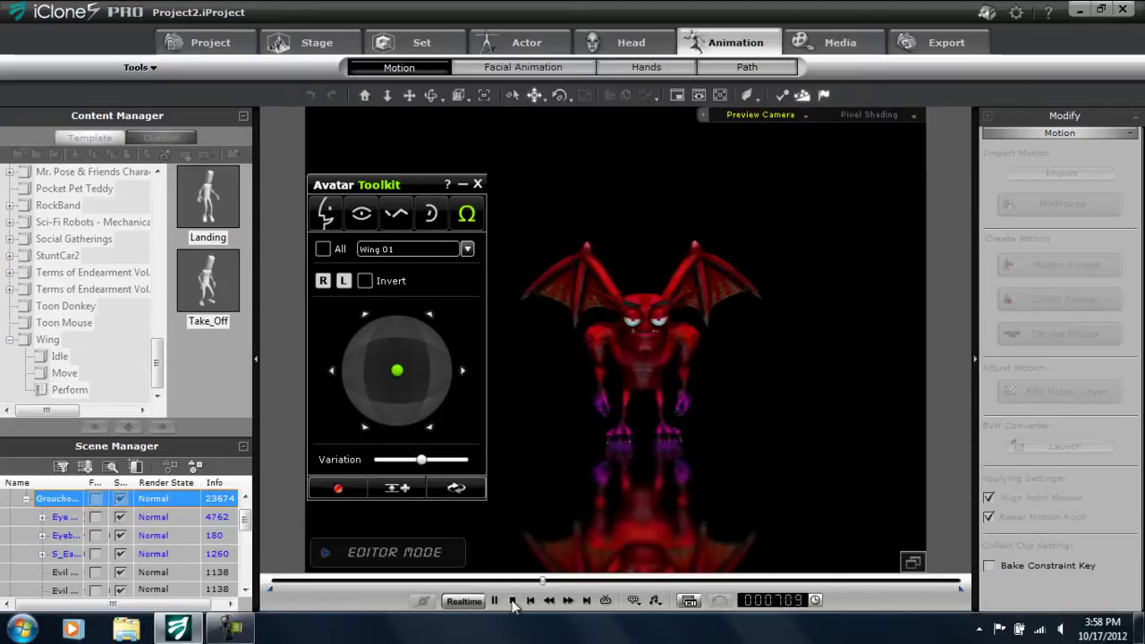
pyautogui.press('space')
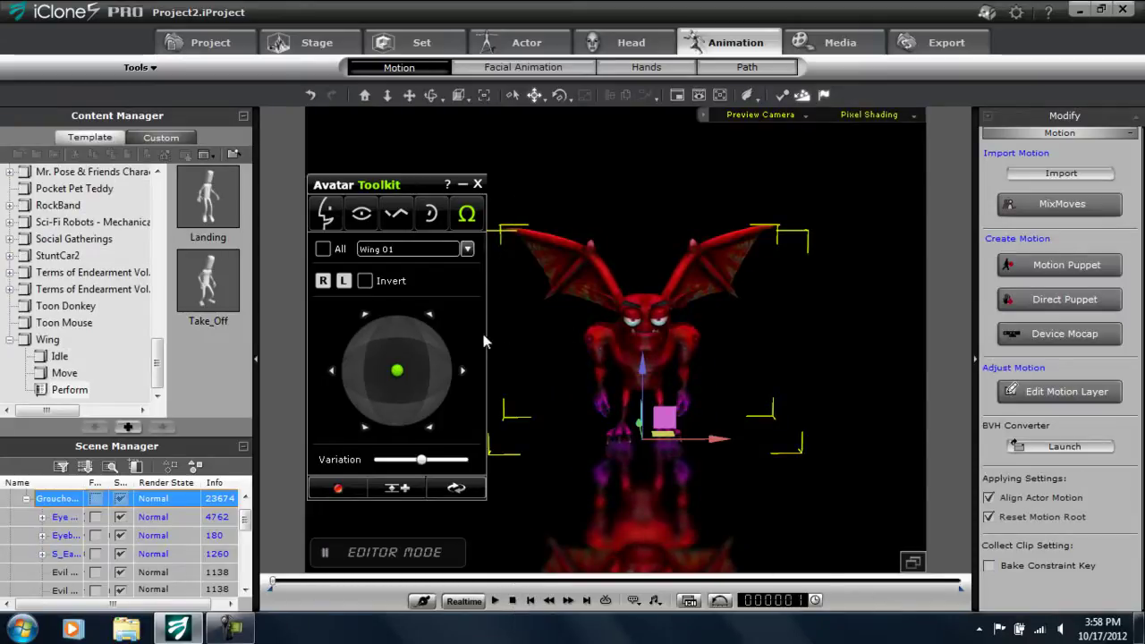
# Show the monster's Collect Clip track and mark the full motion range from frame 1 to 606.
pyautogui.press('F3')
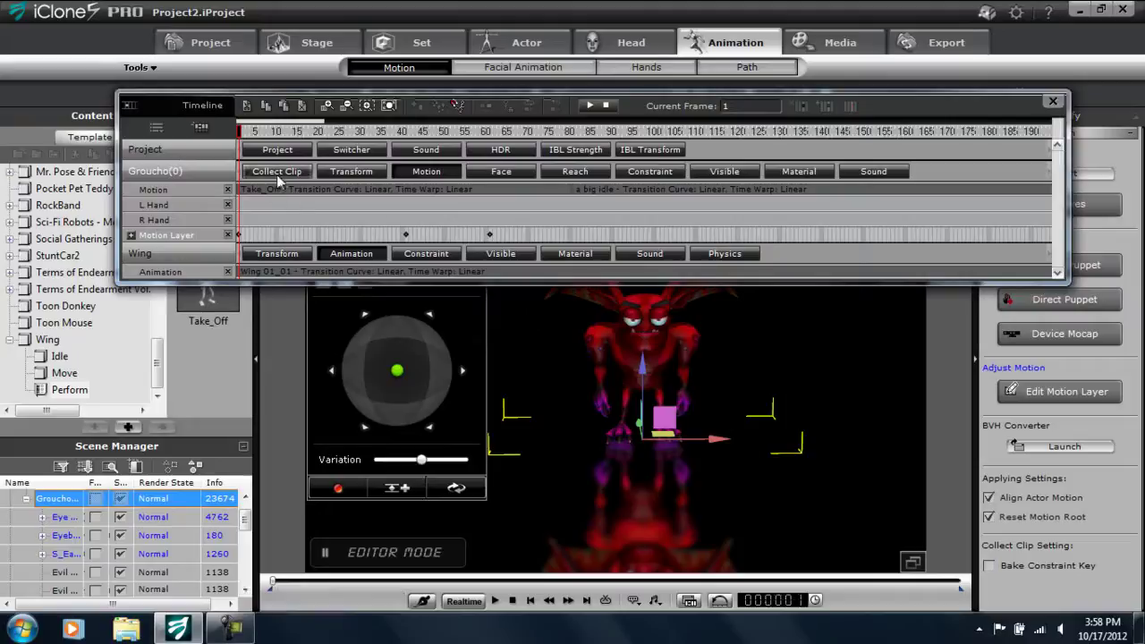
pyautogui.click(283, 171)
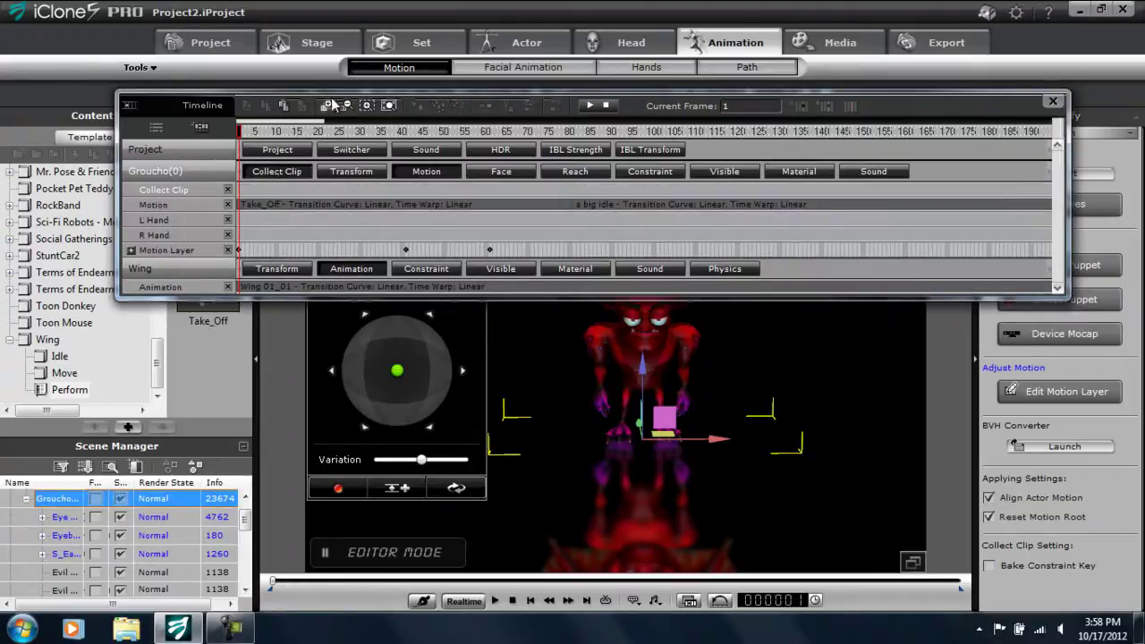
pyautogui.moveTo(322, 119); pyautogui.dragTo(488, 121)
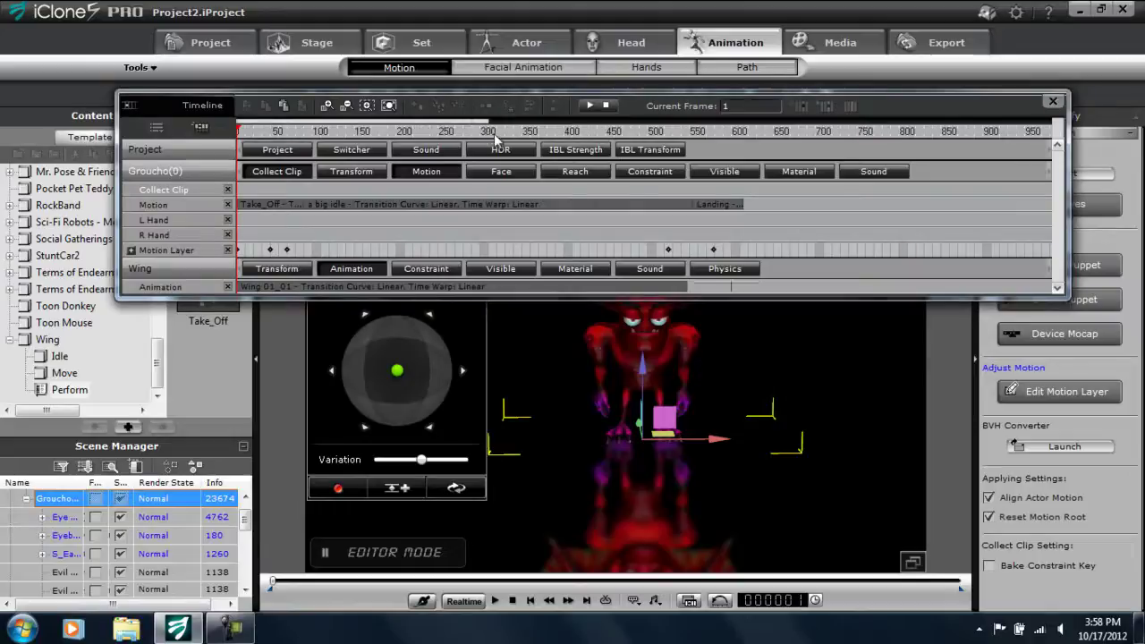
pyautogui.moveTo(742, 188); pyautogui.dragTo(237, 190)
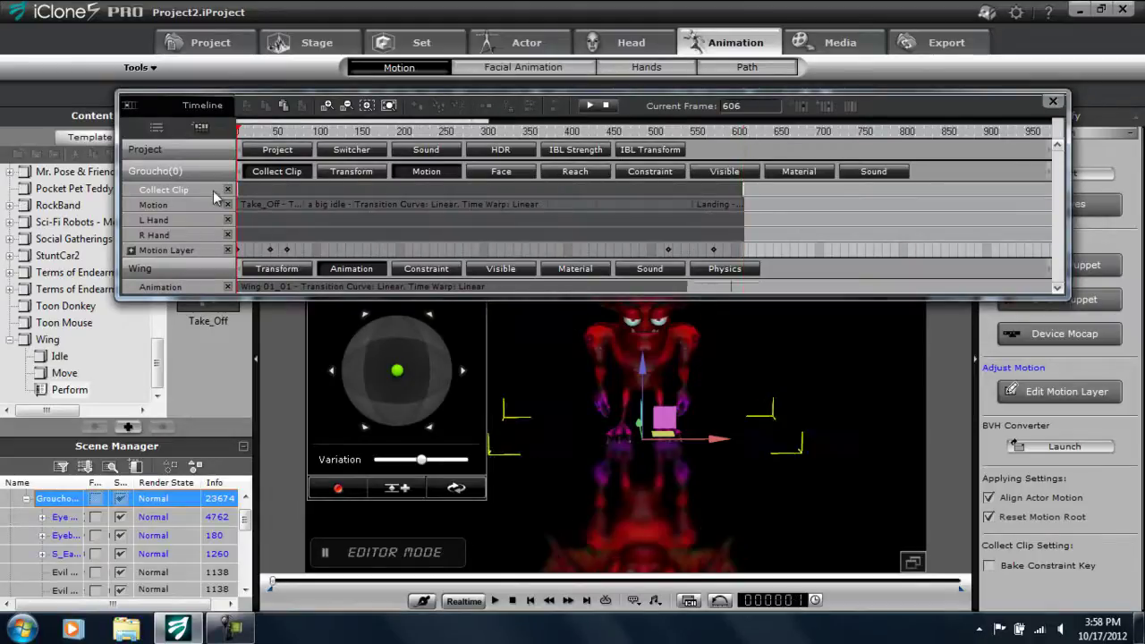
# Add the collected range to the library as a motion file named "flying" in the custom Motion folder.
pyautogui.rightClick(281, 188)
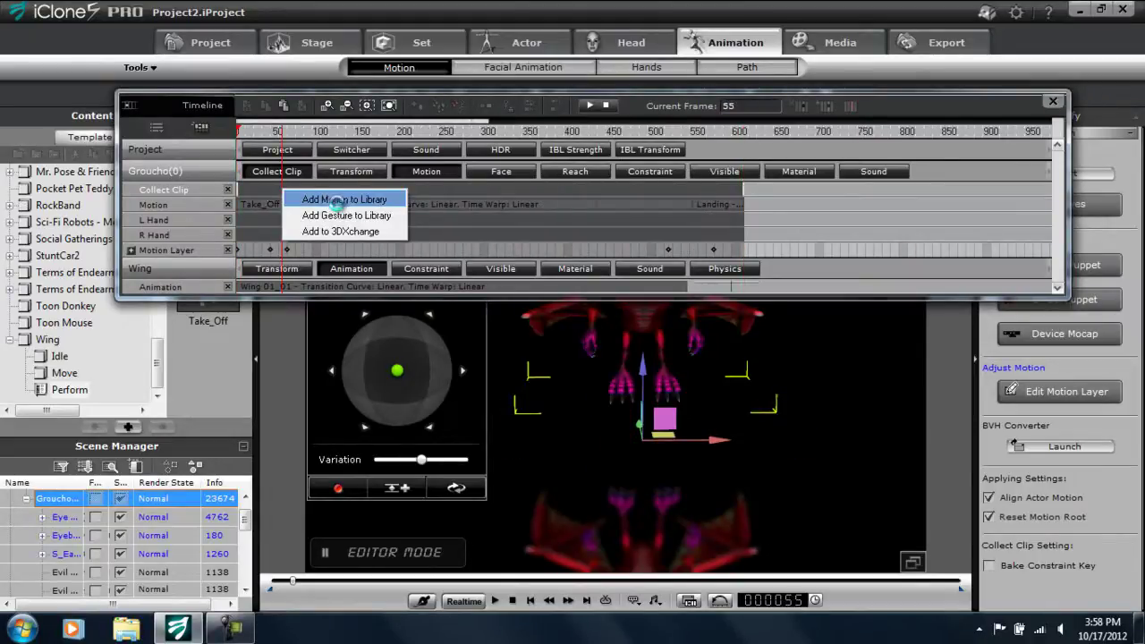
pyautogui.click(333, 197)
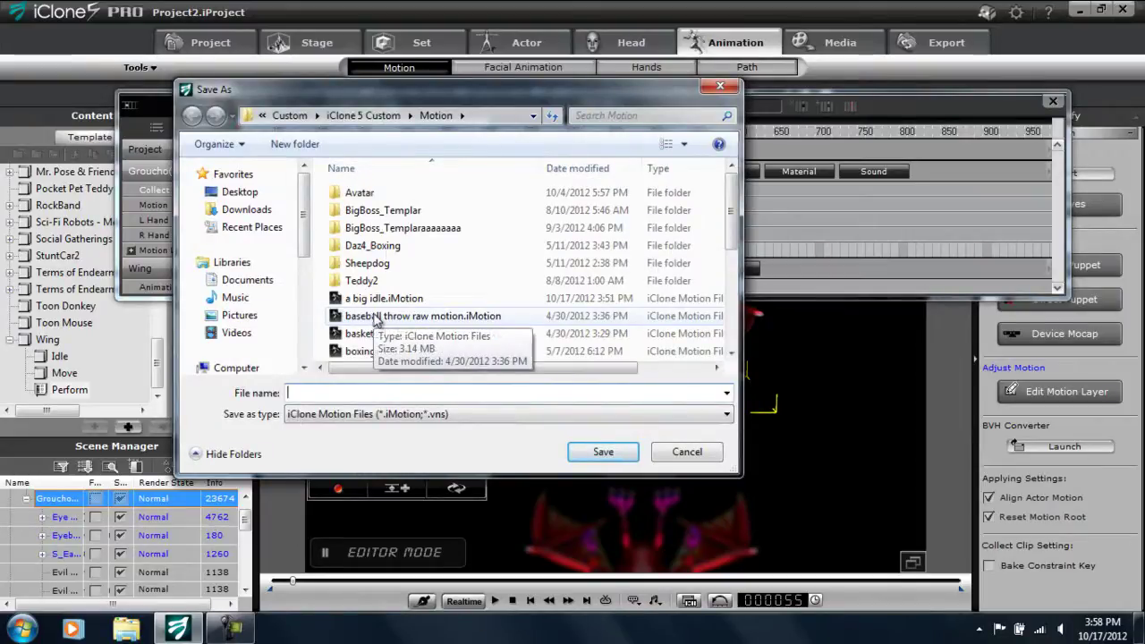
pyautogui.write('flying')
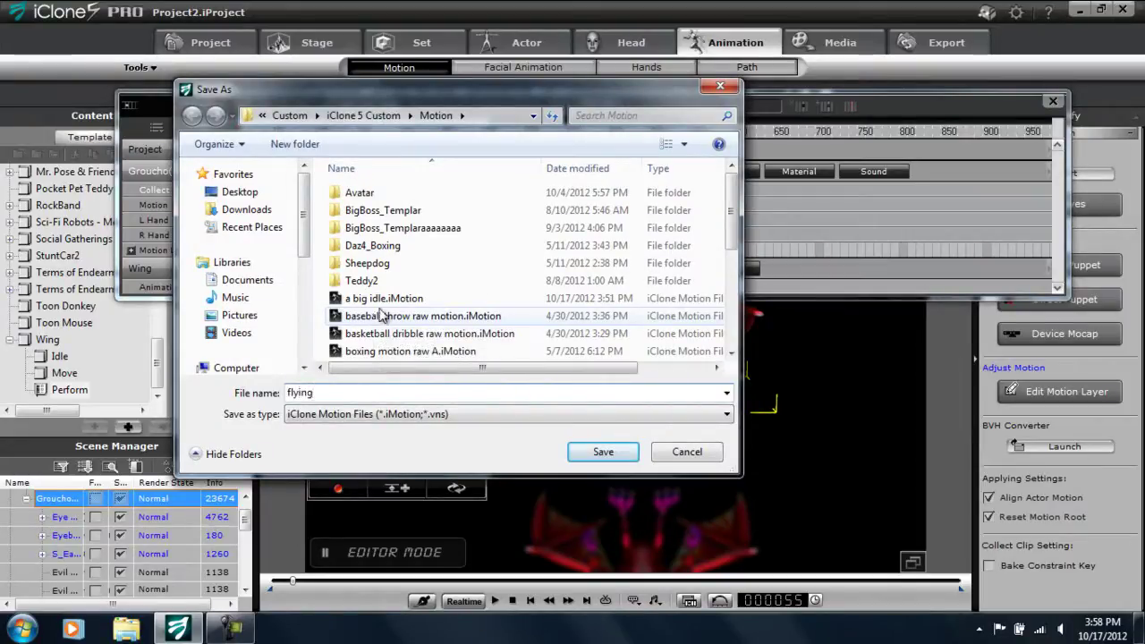
pyautogui.click(605, 452)
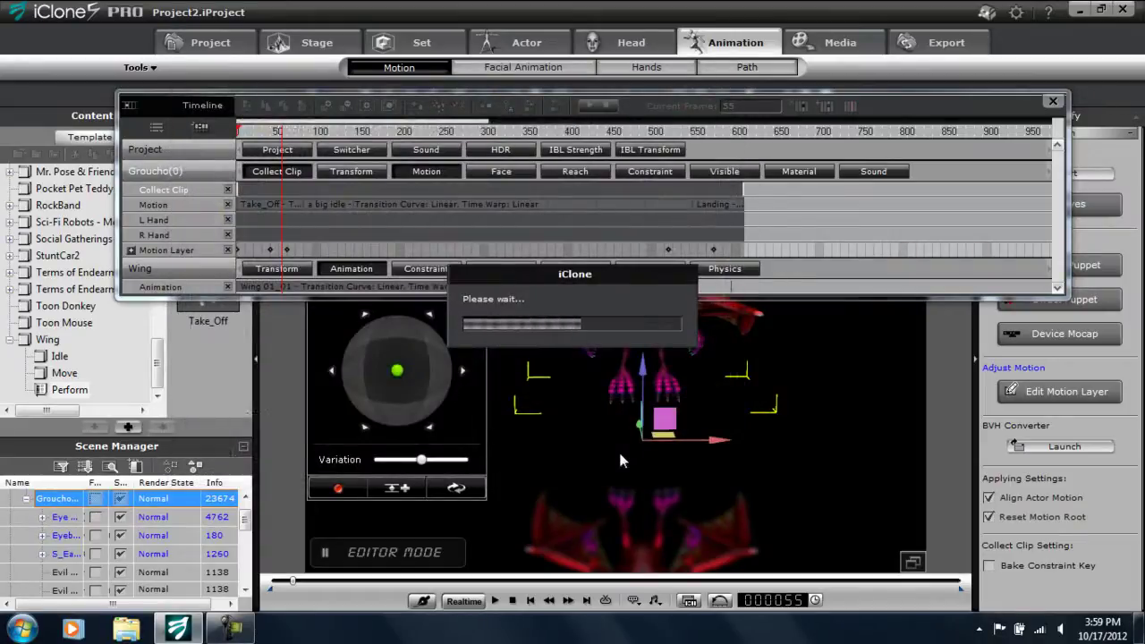